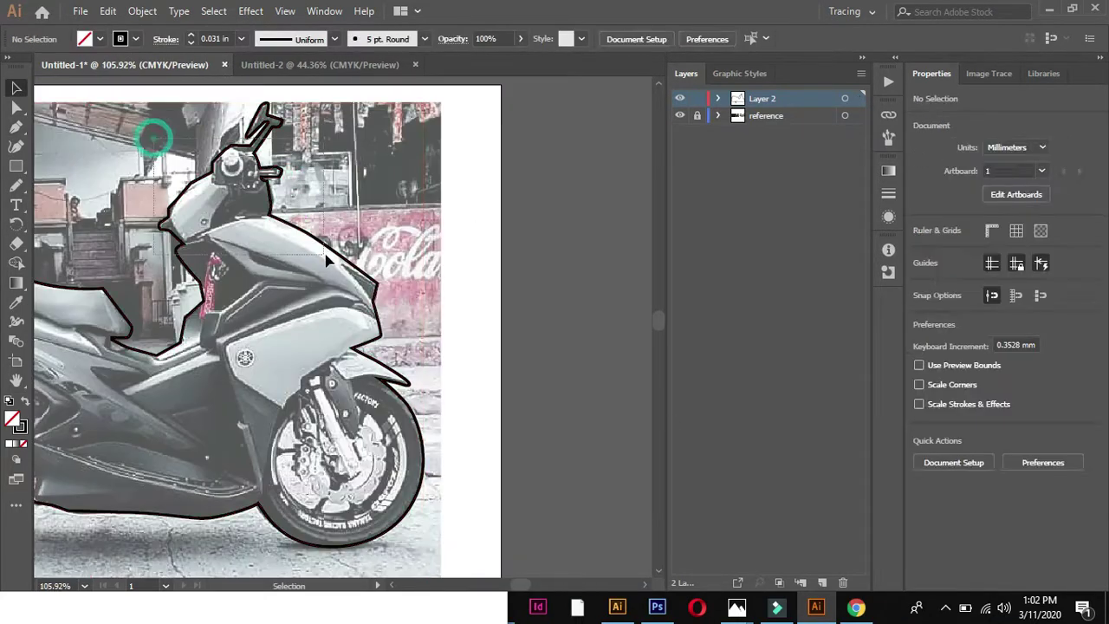
# Select the traced scooter outline path and apply Object > Expand to it.
pyautogui.click(328, 258)
pyautogui.click(142, 10)
pyautogui.click(199, 183)
# Confirm the expansion, then close and select the black shadow shape under the front fairing.
pyautogui.click(55, 240)
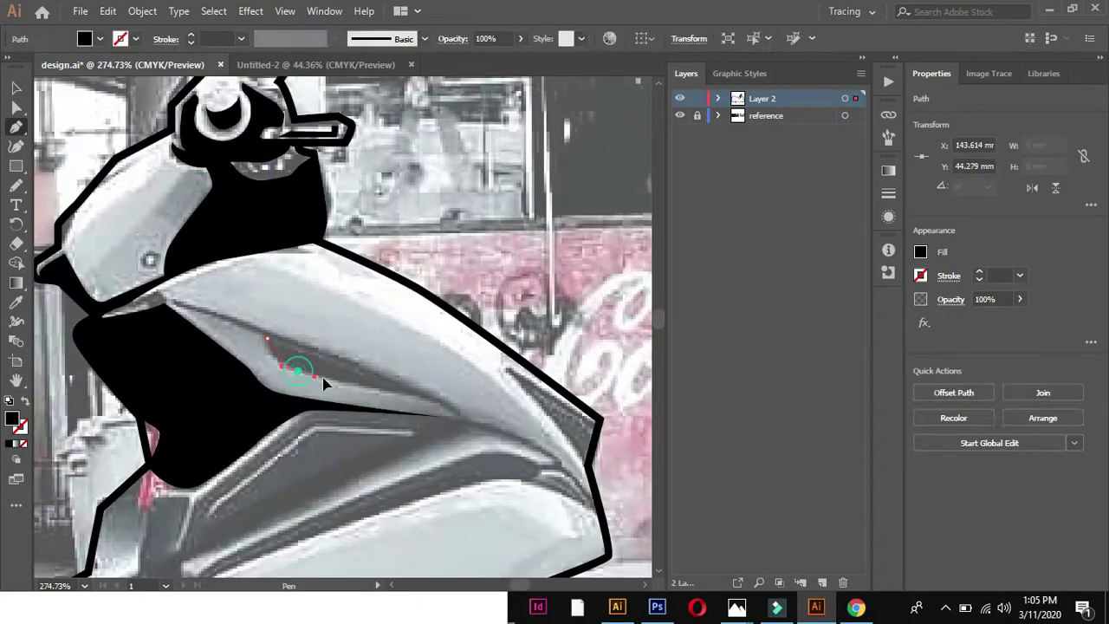
pyautogui.click(356, 357)
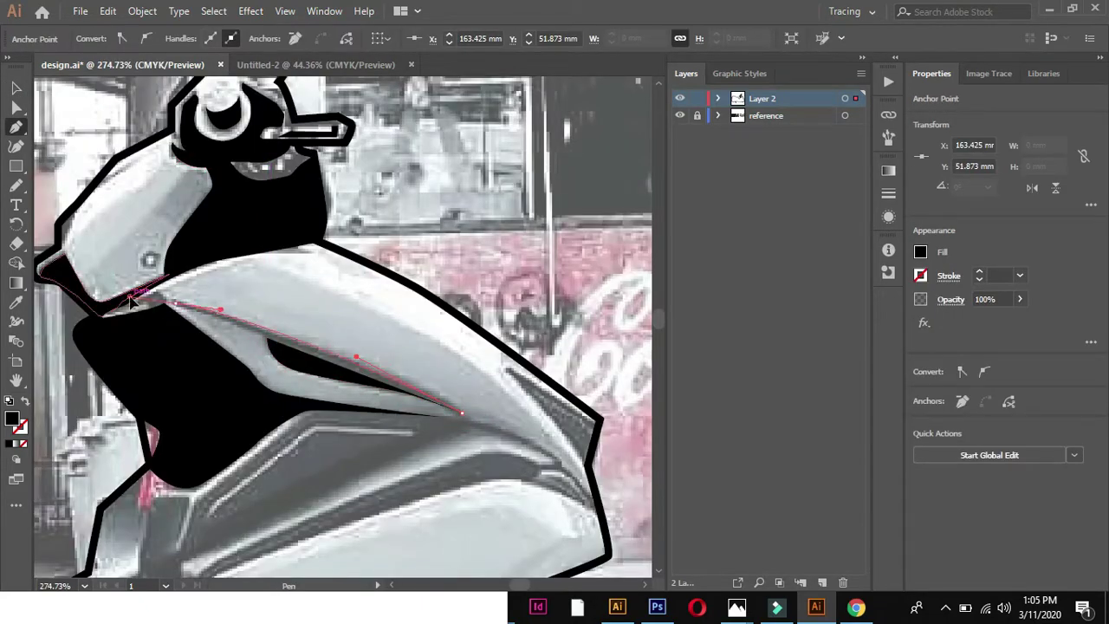
pyautogui.click(130, 299)
# Open the Pathfinder panel and move it out of the way.
pyautogui.click(326, 12)
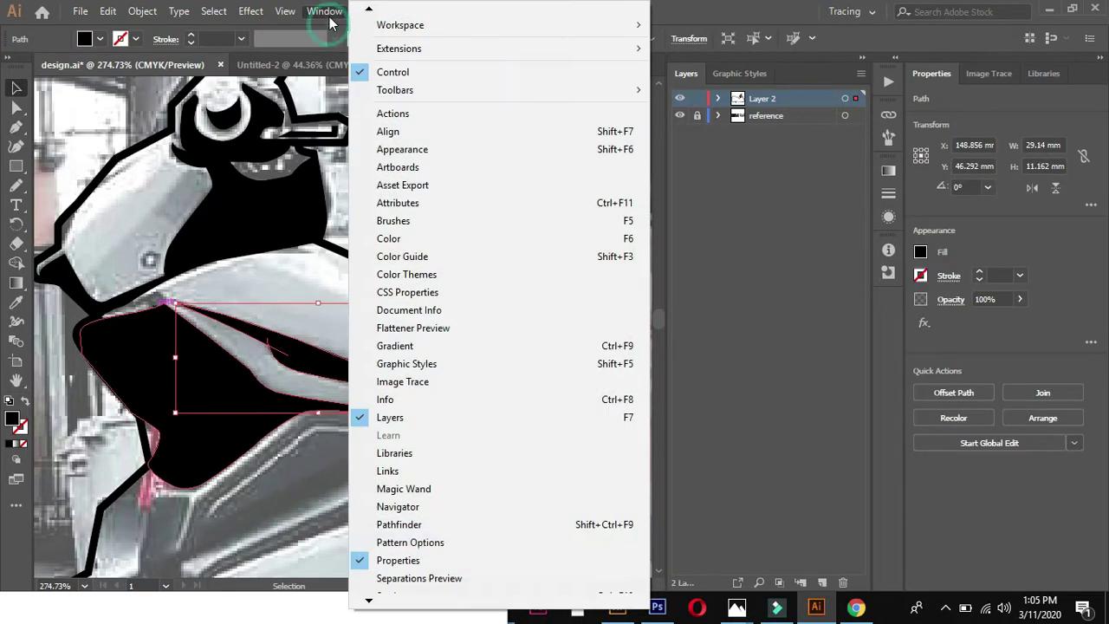
pyautogui.click(398, 524)
pyautogui.moveTo(537, 197); pyautogui.dragTo(794, 218)
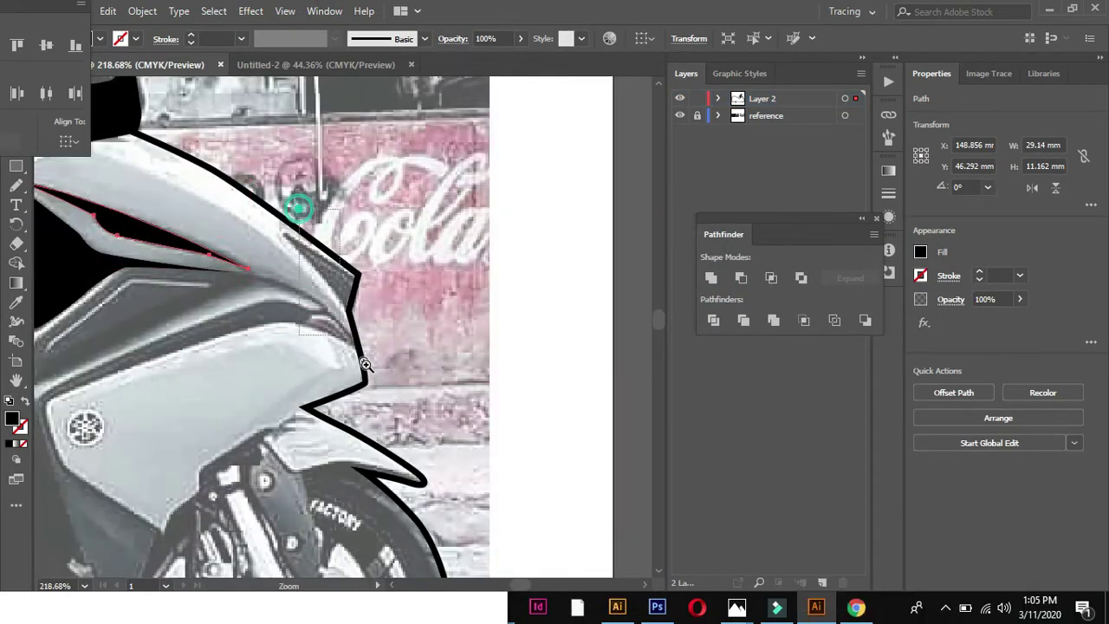
# Reshape the black sliver at the fairing's tip by dragging one of its anchors.
pyautogui.click(364, 364)
pyautogui.press('a')
pyautogui.moveTo(373, 252); pyautogui.dragTo(350, 276)
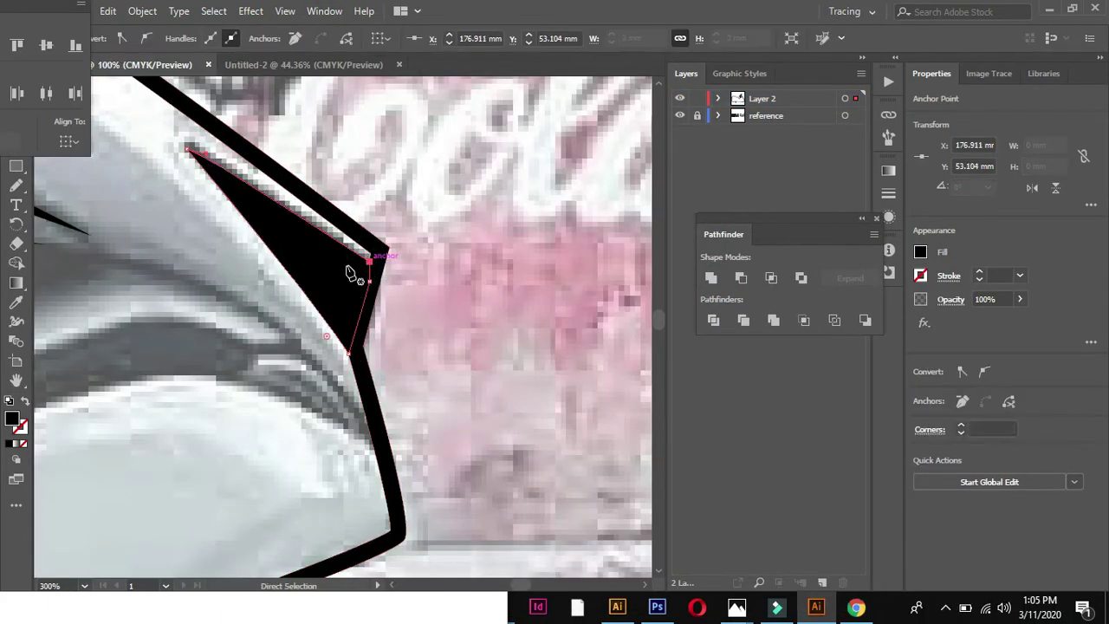
pyautogui.hotkey('ctrl', '0')
# Open the Align panel and dock it out of the way, then deselect.
pyautogui.hotkey('shift', 'F7')
pyautogui.moveTo(299, 77); pyautogui.dragTo(713, 403)
pyautogui.scroll(3, 347, 260)
pyautogui.press('p')
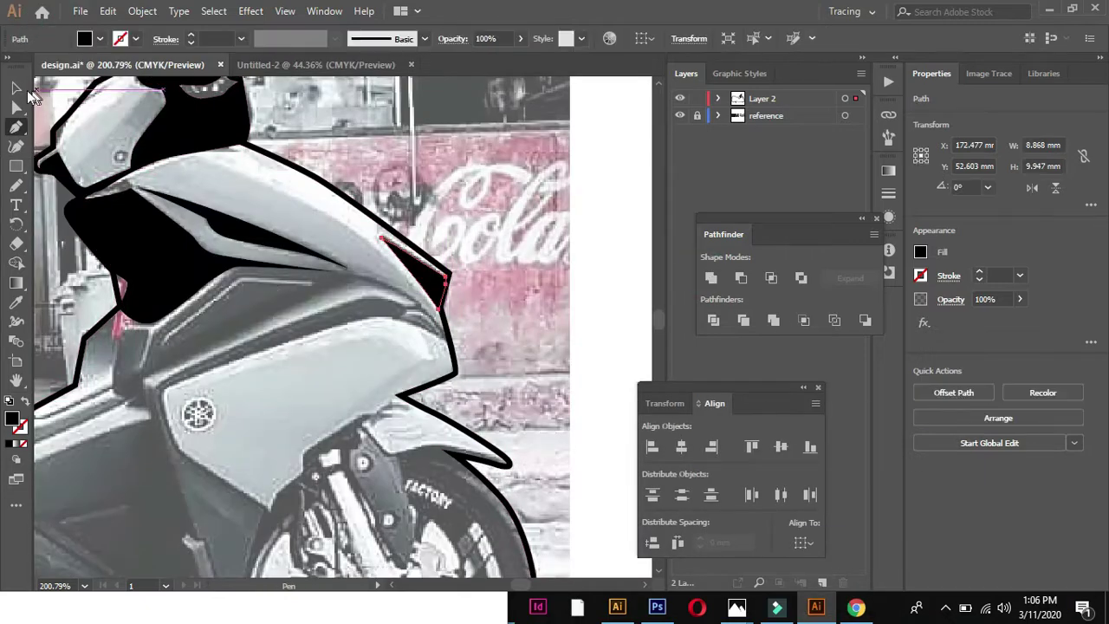
pyautogui.click(17, 89)
# Draw a closed black shading strip along the front fairing edge.
pyautogui.scroll(-3, 547, 387)
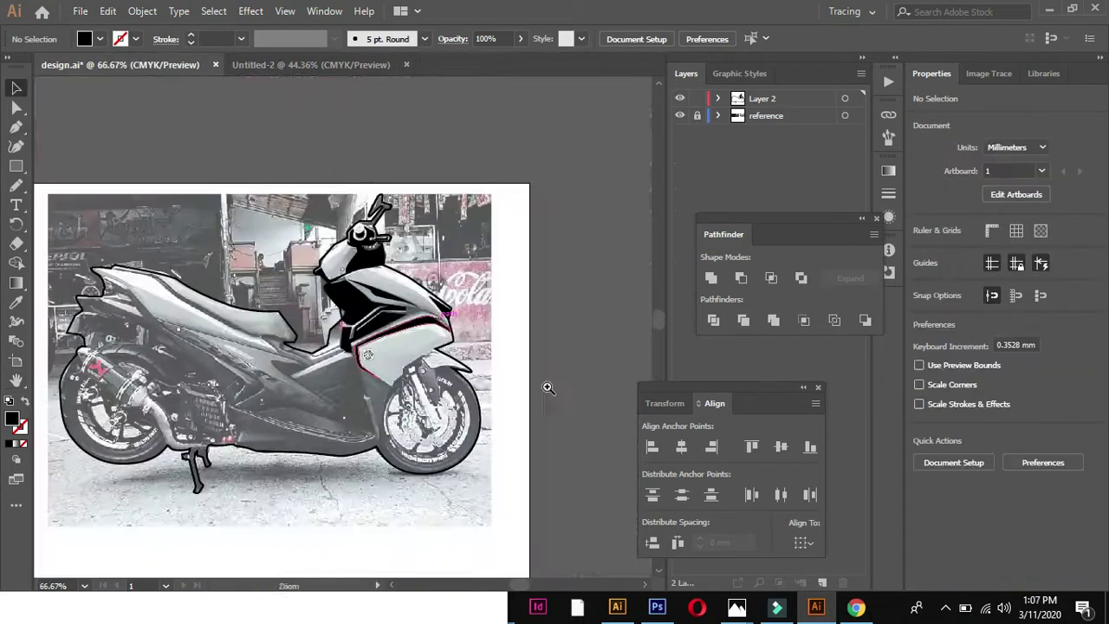
pyautogui.scroll(5, 451, 312)
pyautogui.click(300, 322)
pyautogui.press('p')
pyautogui.moveTo(456, 424); pyautogui.dragTo(464, 446)
pyautogui.moveTo(332, 333); pyautogui.dragTo(199, 321)
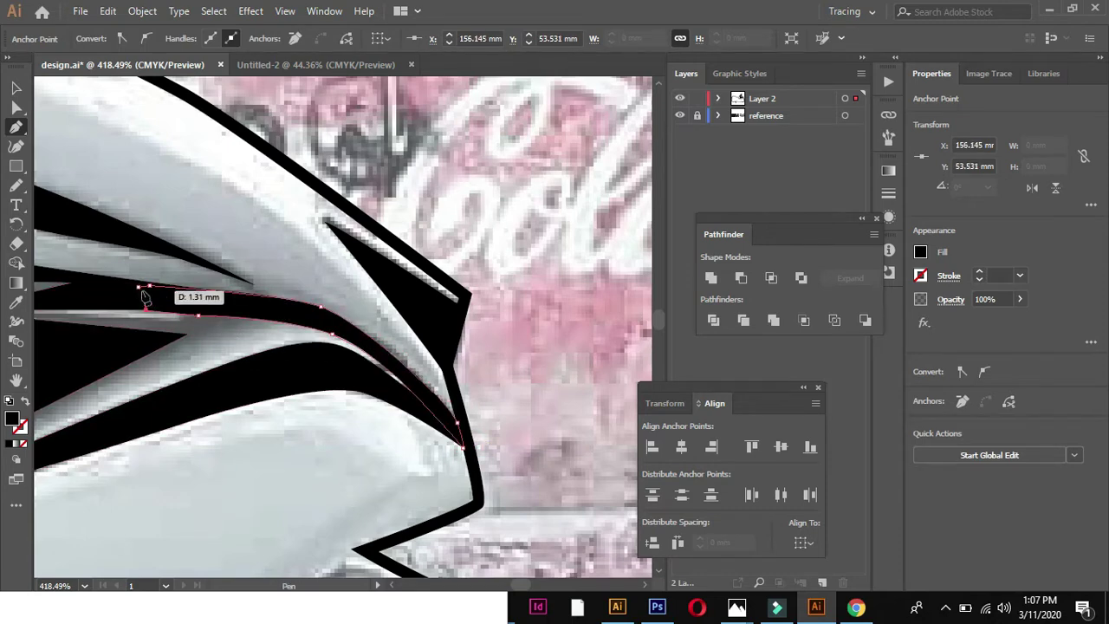
pyautogui.click(139, 287)
pyautogui.scroll(-3, 146, 297)
pyautogui.scroll(-2, 222, 178)
pyautogui.press('v')
pyautogui.click(222, 178)
# Draw a small curved black detail shape inside the Yamaha emblem, then zoom out.
pyautogui.scroll(3, 423, 376)
pyautogui.scroll(4, 422, 377)
pyautogui.scroll(-2, 288, 335)
pyautogui.press('p')
pyautogui.scroll(2, 374, 490)
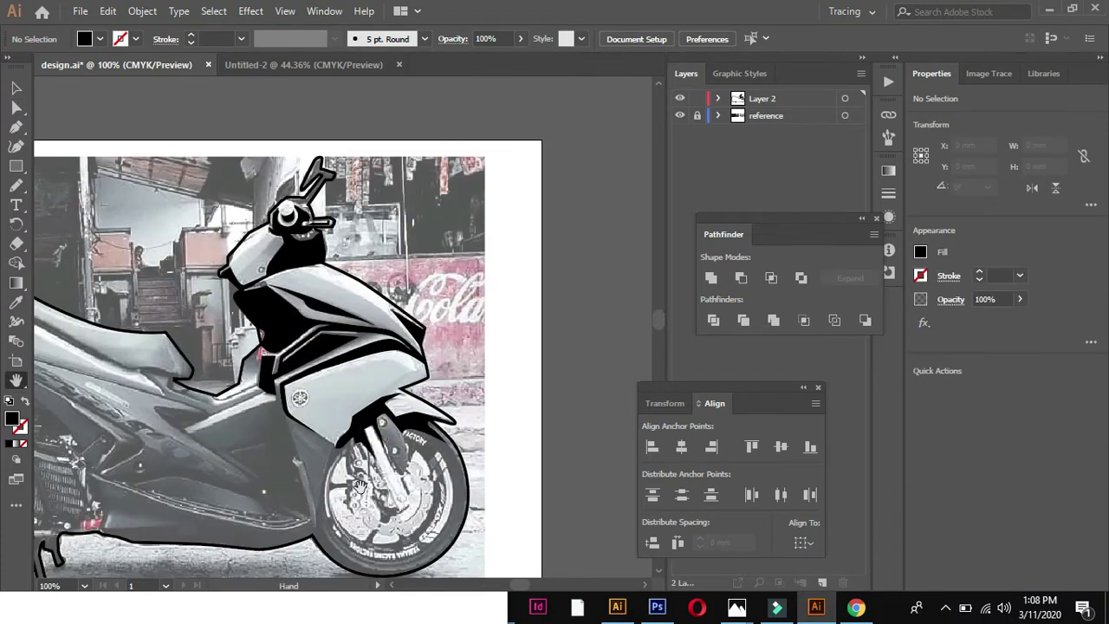
pyautogui.scroll(3, 372, 450)
pyautogui.scroll(4, 383, 389)
pyautogui.scroll(-1, 427, 422)
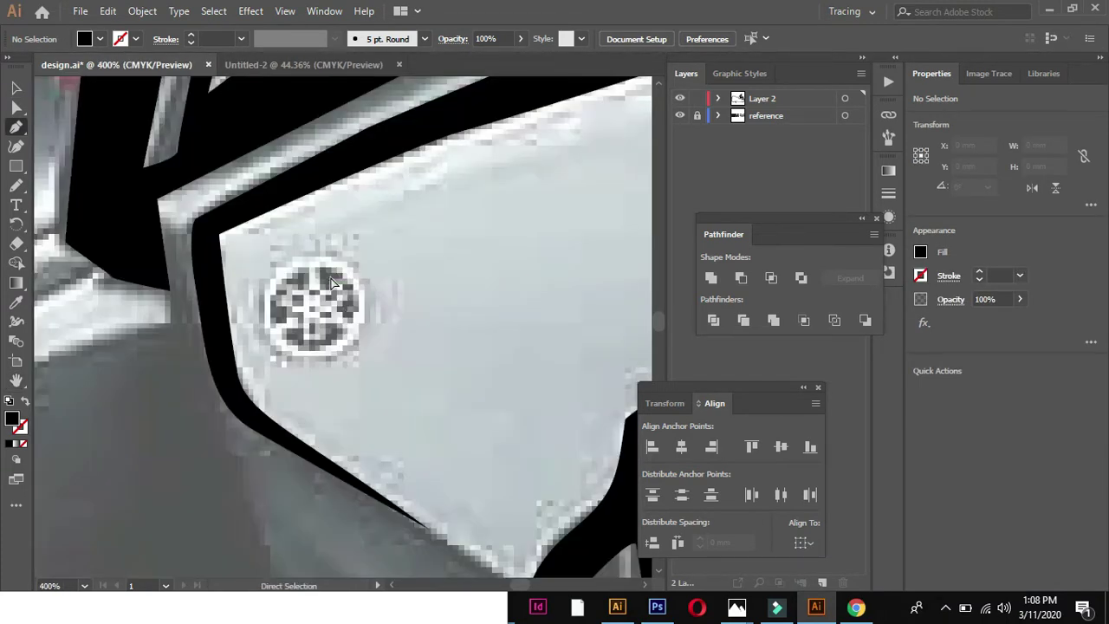
pyautogui.scroll(-3, 330, 282)
pyautogui.scroll(5, 292, 248)
pyautogui.click(288, 249)
pyautogui.click(328, 299)
pyautogui.moveTo(320, 331); pyautogui.dragTo(353, 334)
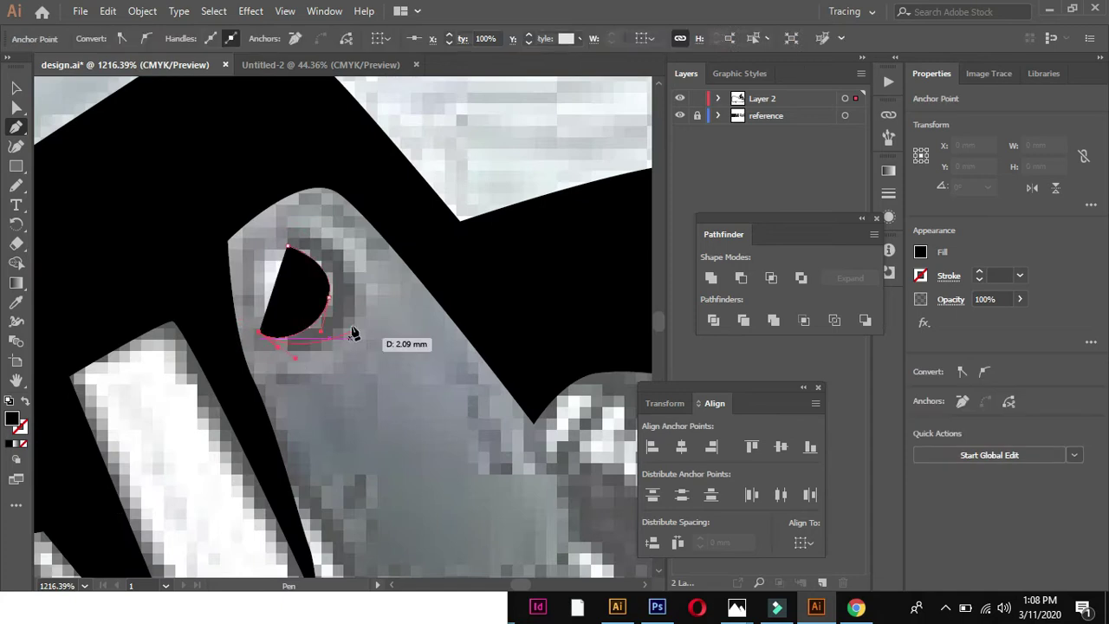
pyautogui.scroll(-3, 342, 333)
pyautogui.scroll(-2, 342, 334)
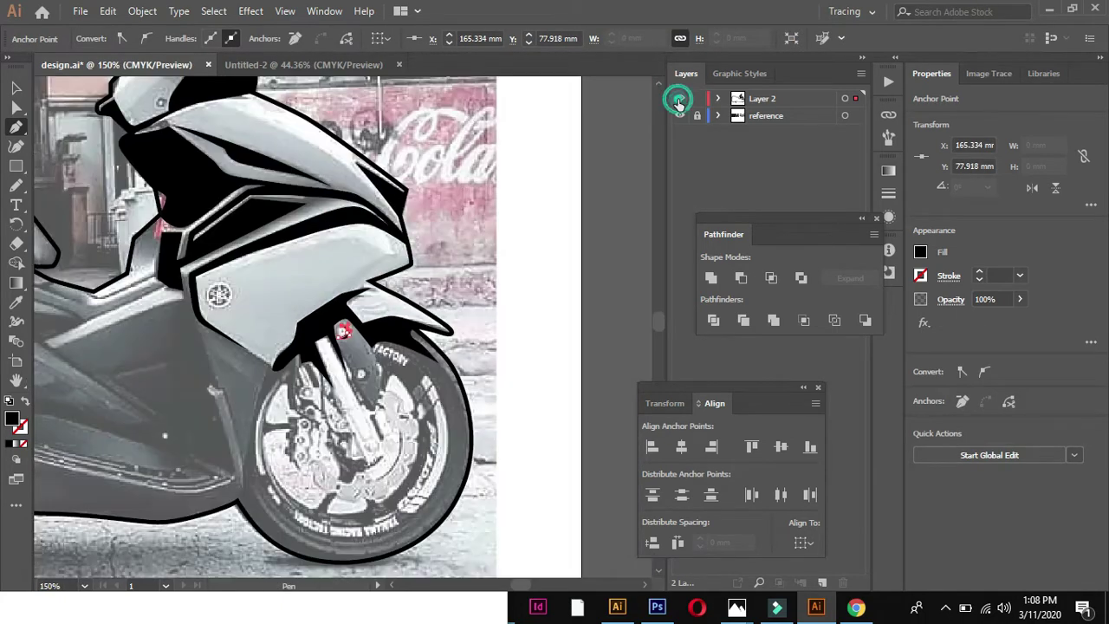
pyautogui.scroll(1, 384, 295)
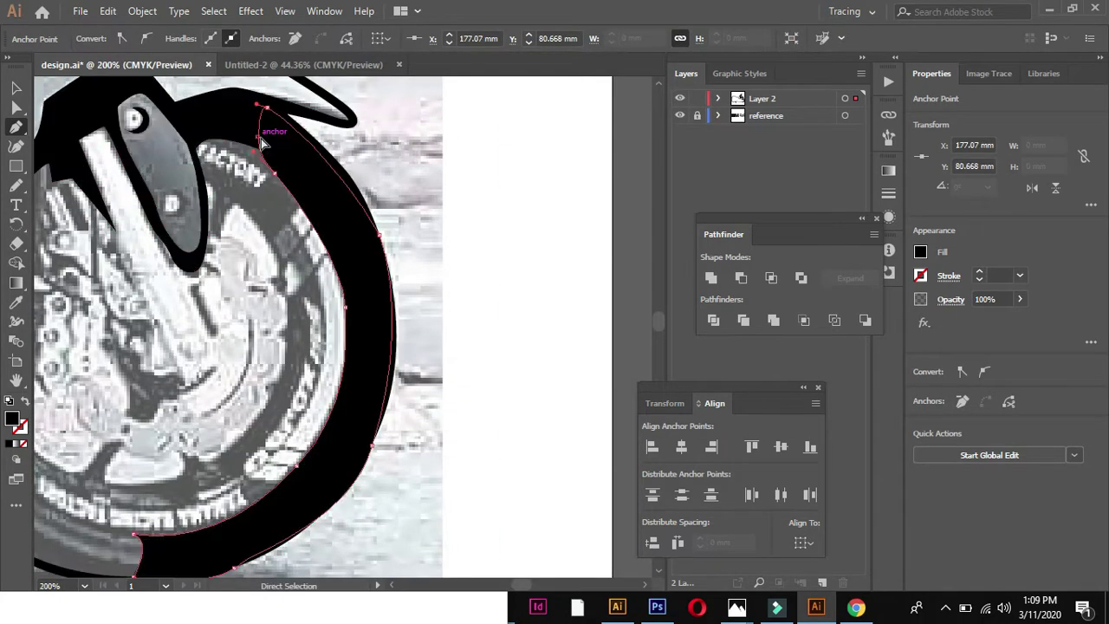
pyautogui.hotkey('ctrl', '-')
pyautogui.hotkey('ctrl', '-')
pyautogui.hotkey('ctrl', '-')
pyautogui.click(18, 87)
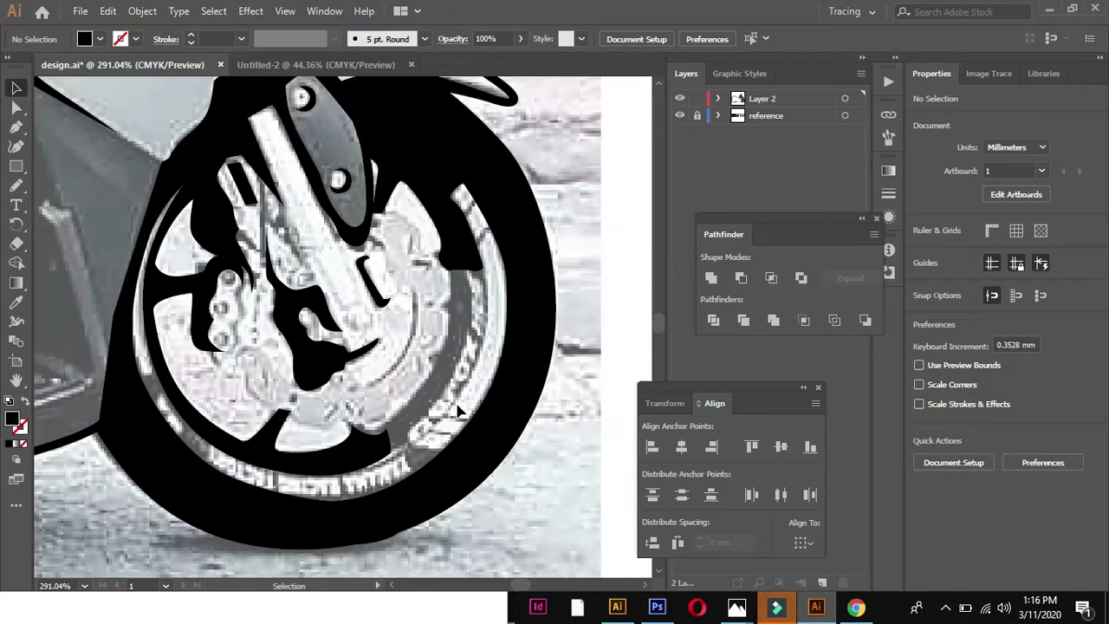
# Trace a closed curved shape over the front wheel's hub.
pyautogui.moveTo(420, 215); pyautogui.dragTo(419, 249)
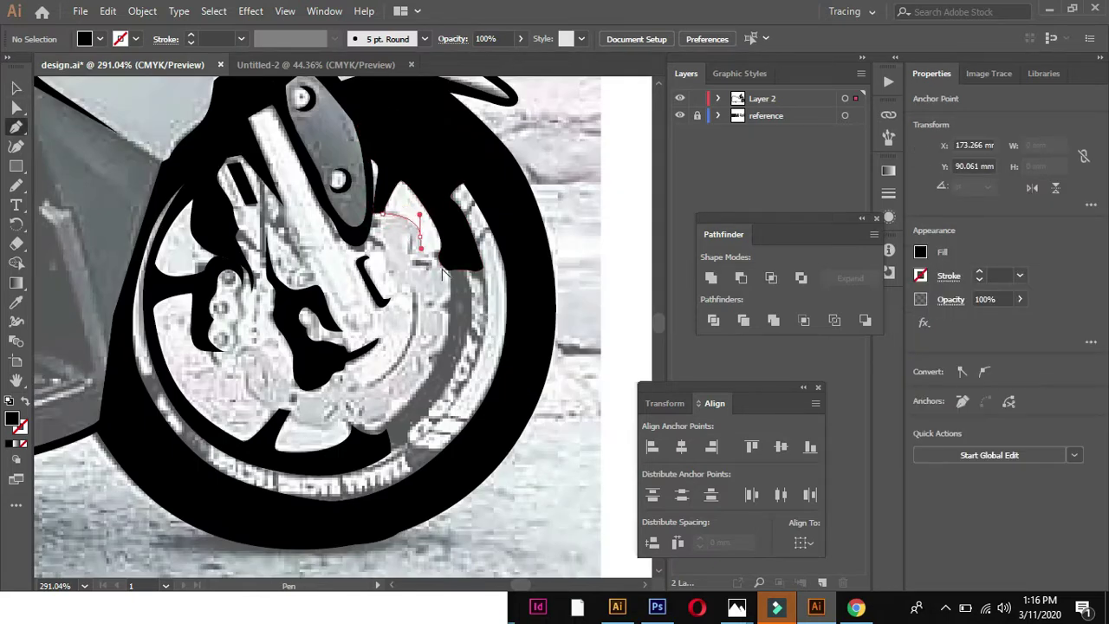
pyautogui.moveTo(428, 323); pyautogui.dragTo(382, 435)
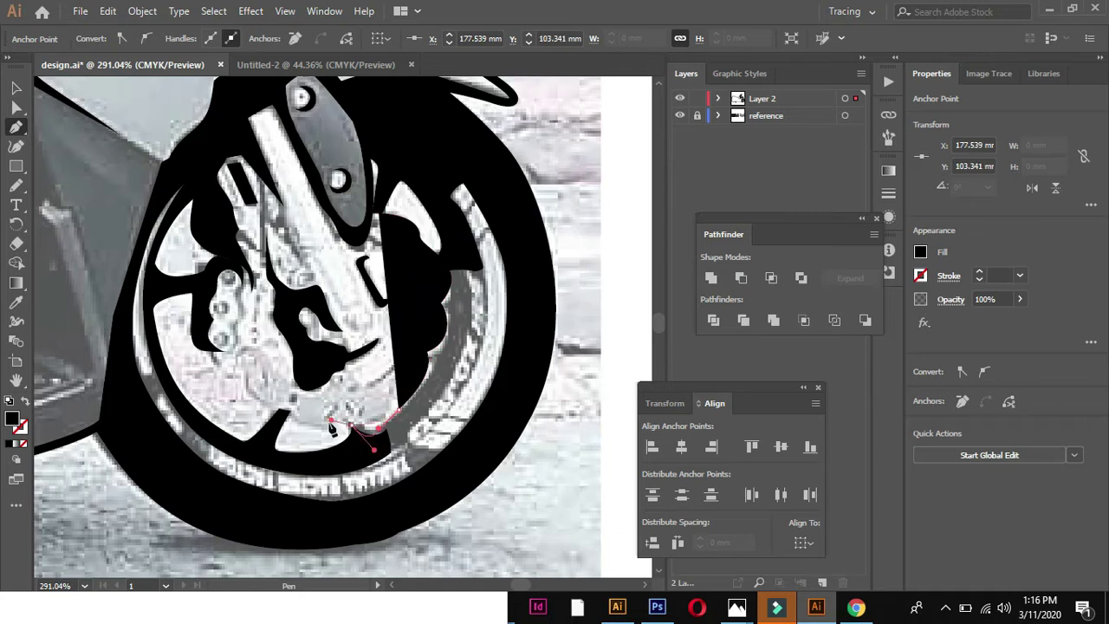
pyautogui.moveTo(296, 435); pyautogui.dragTo(276, 411)
pyautogui.moveTo(239, 325); pyautogui.dragTo(251, 290)
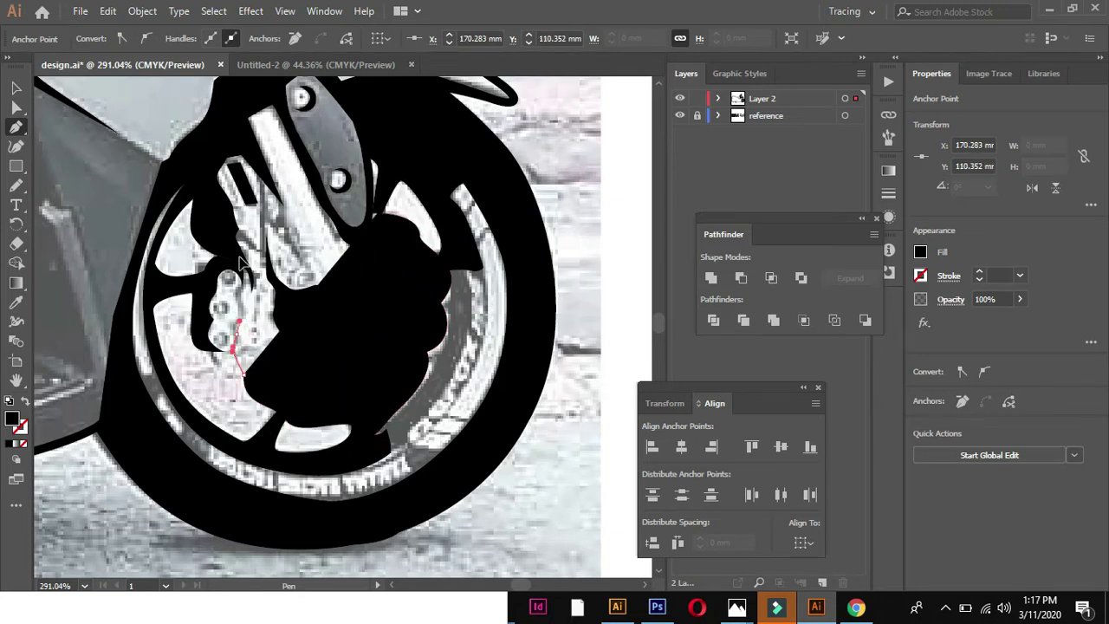
pyautogui.moveTo(212, 229); pyautogui.dragTo(216, 234)
pyautogui.click(250, 260)
pyautogui.press('v')
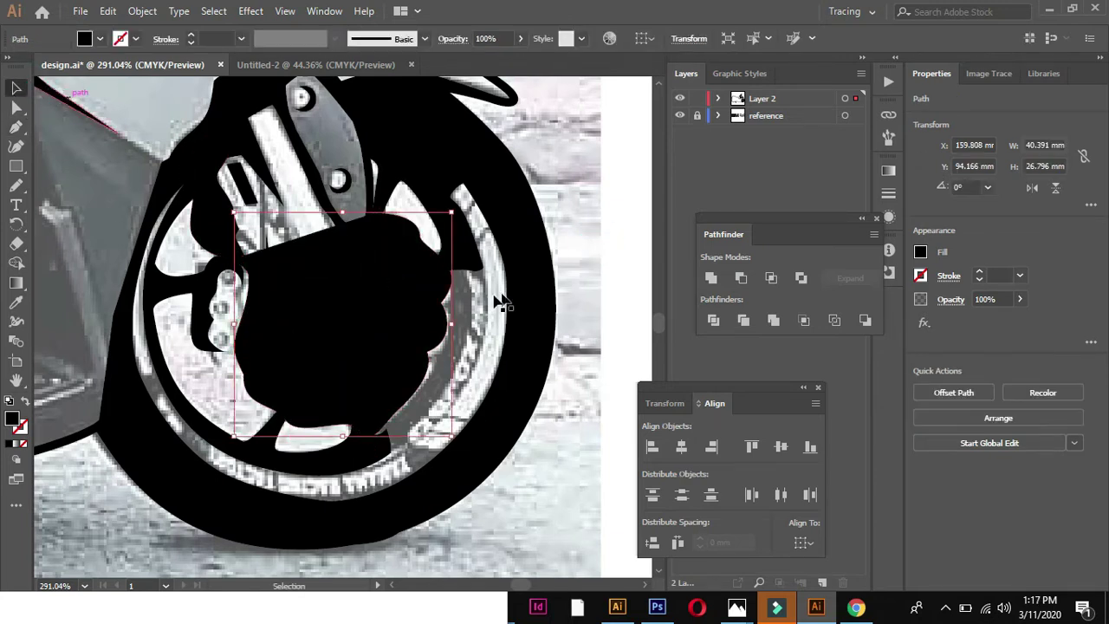
# Give the hub outline a 0.031 in stroke and expand it with Object > Expand.
pyautogui.hotkey('ctrl', 'shift', 'a')
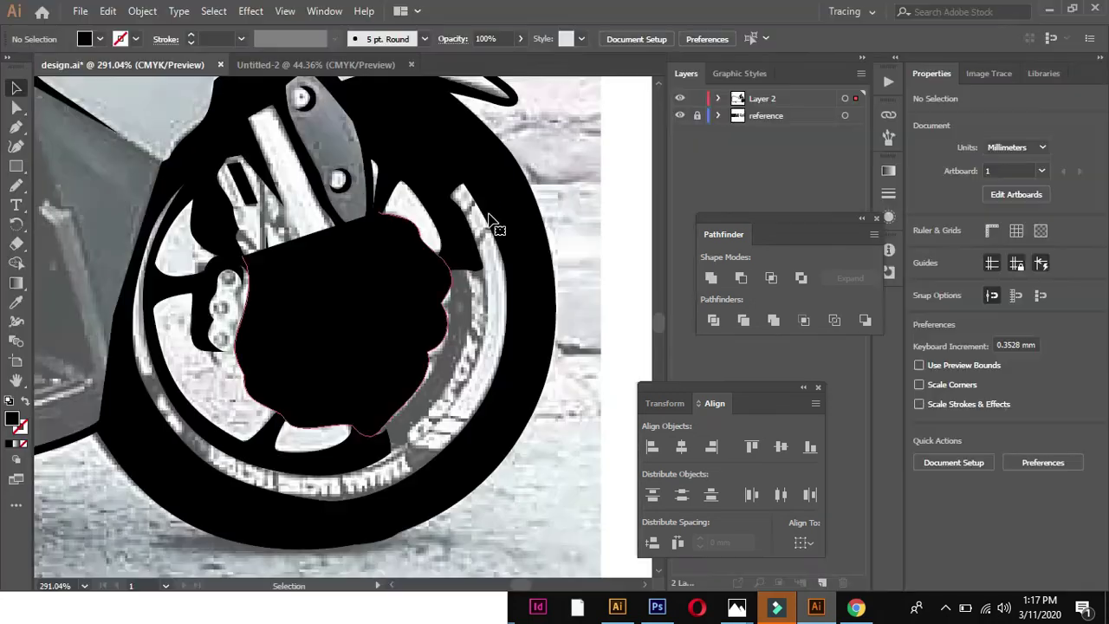
pyautogui.hotkey('ctrl', 'z')
pyautogui.click(743, 320)
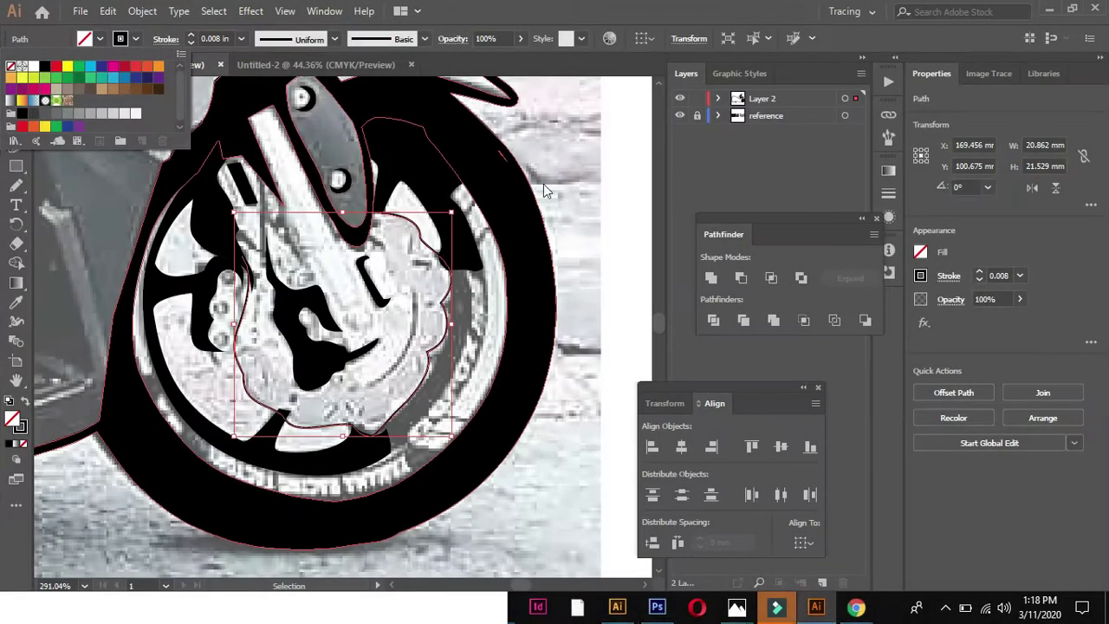
pyautogui.click(241, 38)
pyautogui.click(264, 113)
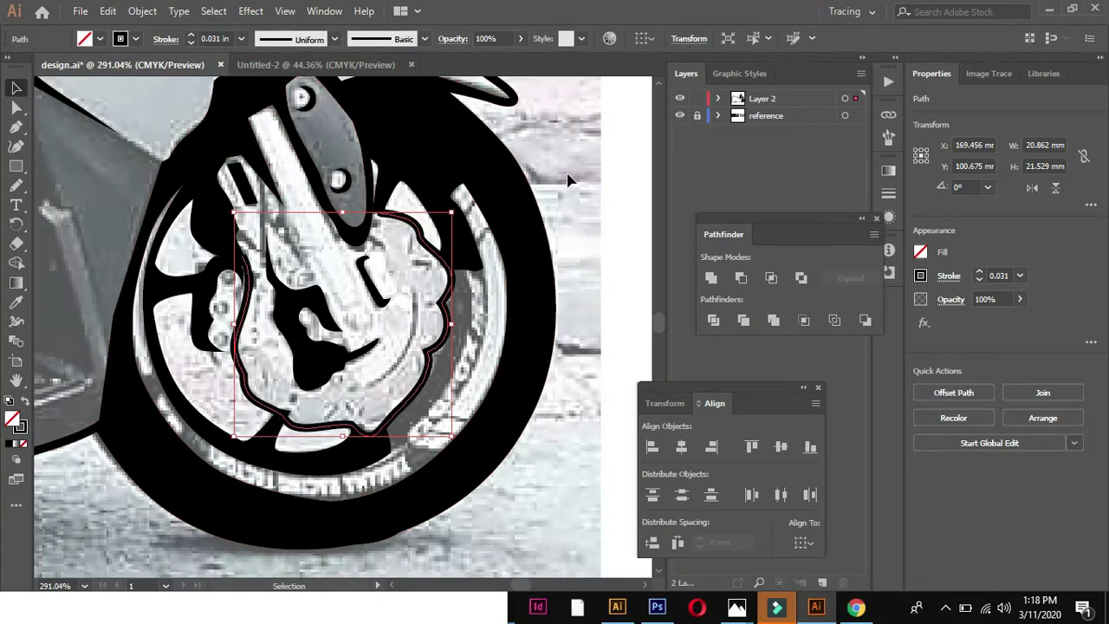
pyautogui.click(604, 237)
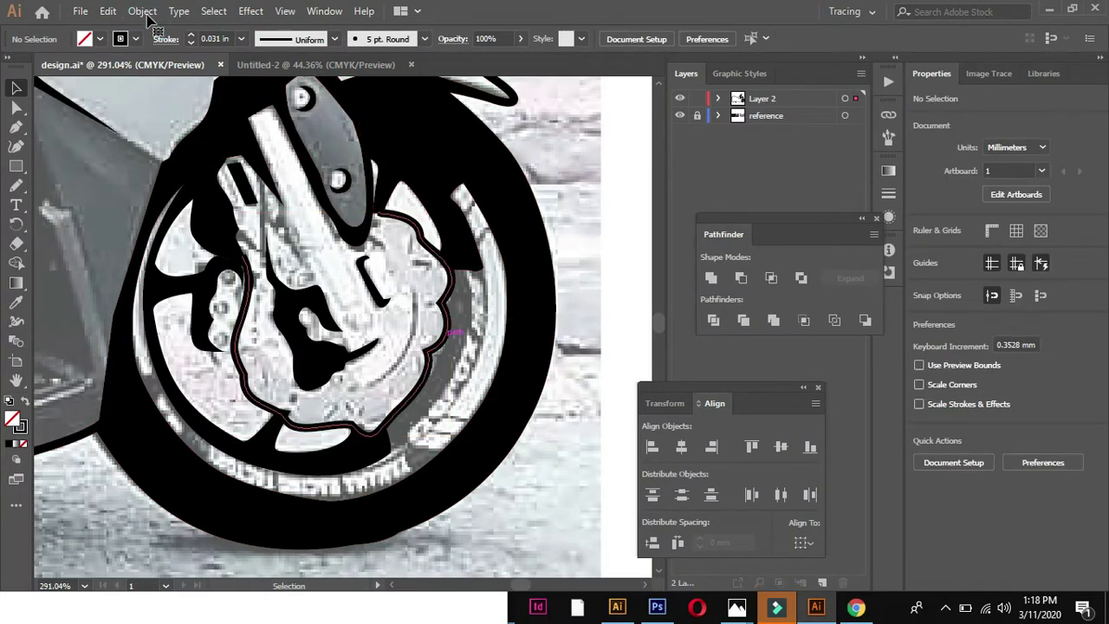
pyautogui.click(142, 11)
pyautogui.click(208, 178)
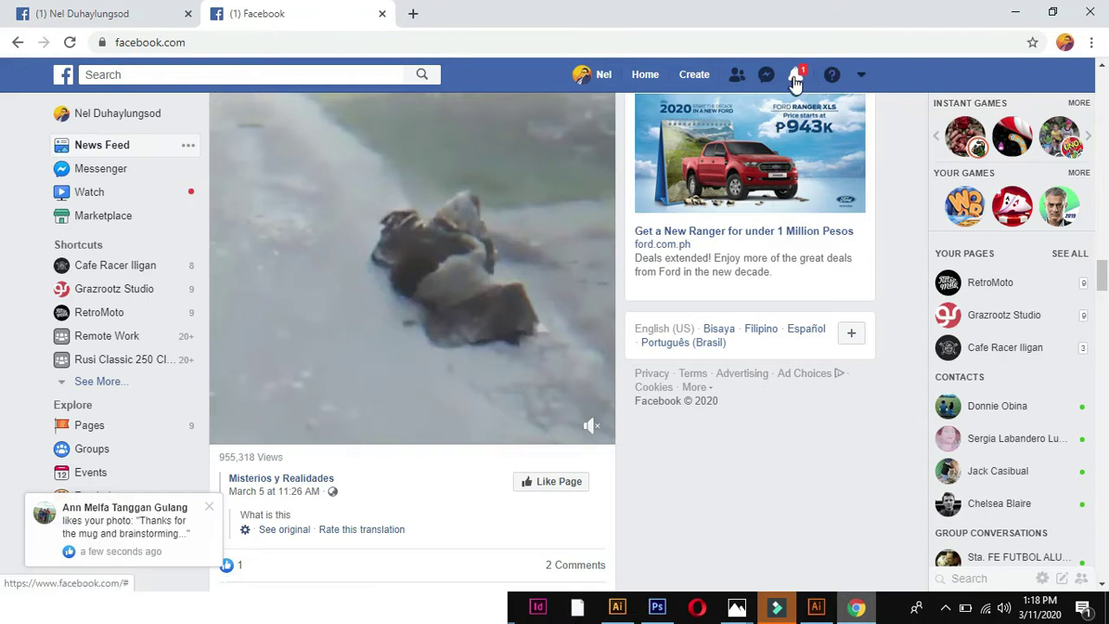
# Check the Facebook notifications, then scroll down the news feed.
pyautogui.click(796, 78)
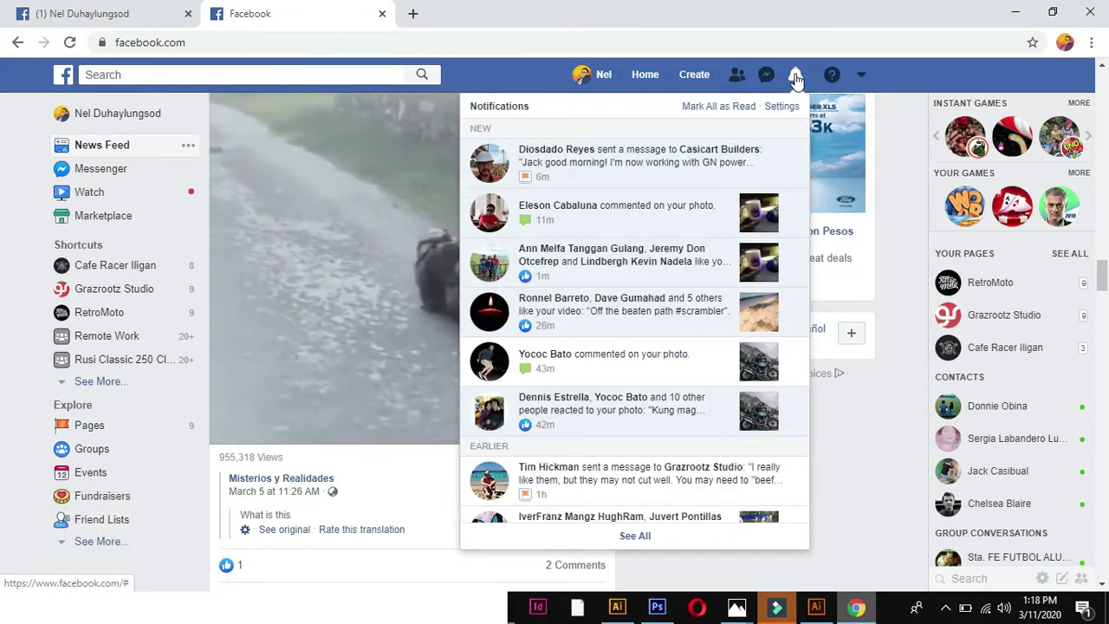
pyautogui.click(796, 78)
pyautogui.scroll(-5, 476, 322)
pyautogui.scroll(-2, 476, 322)
pyautogui.scroll(-5, 475, 322)
pyautogui.scroll(-5, 475, 321)
pyautogui.scroll(-2, 539, 390)
pyautogui.scroll(-5, 539, 390)
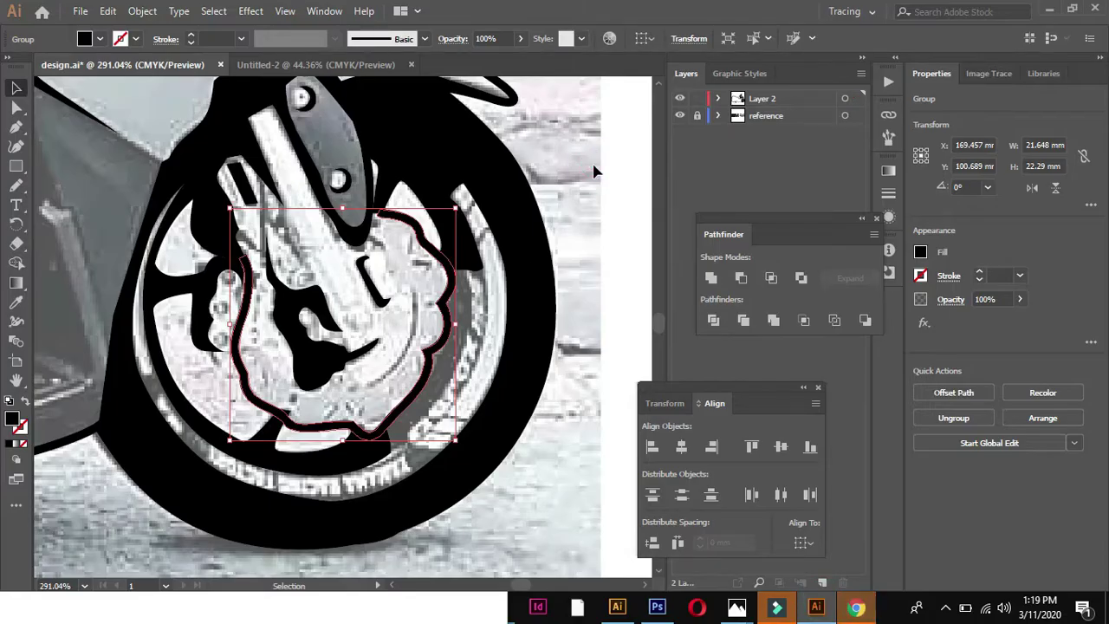
# Back in Illustrator, clear the selection and return to drawing paths.
pyautogui.click(594, 172)
pyautogui.press('p')
pyautogui.scroll(5, 441, 256)
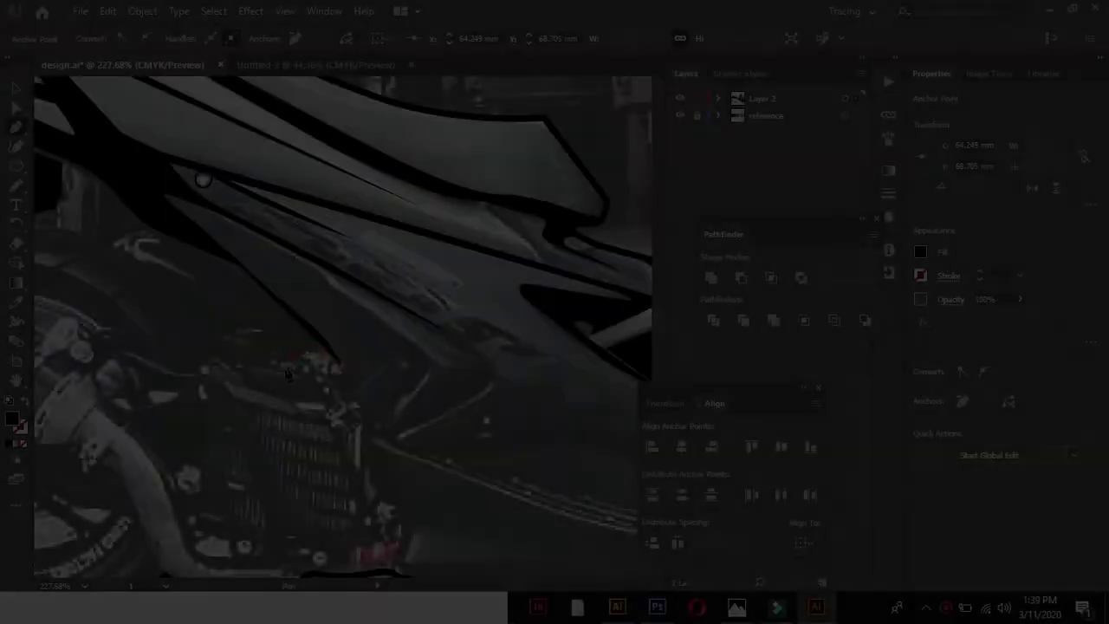
# In Outline view, start a path along the rear wheel's left edge.
pyautogui.click(302, 391)
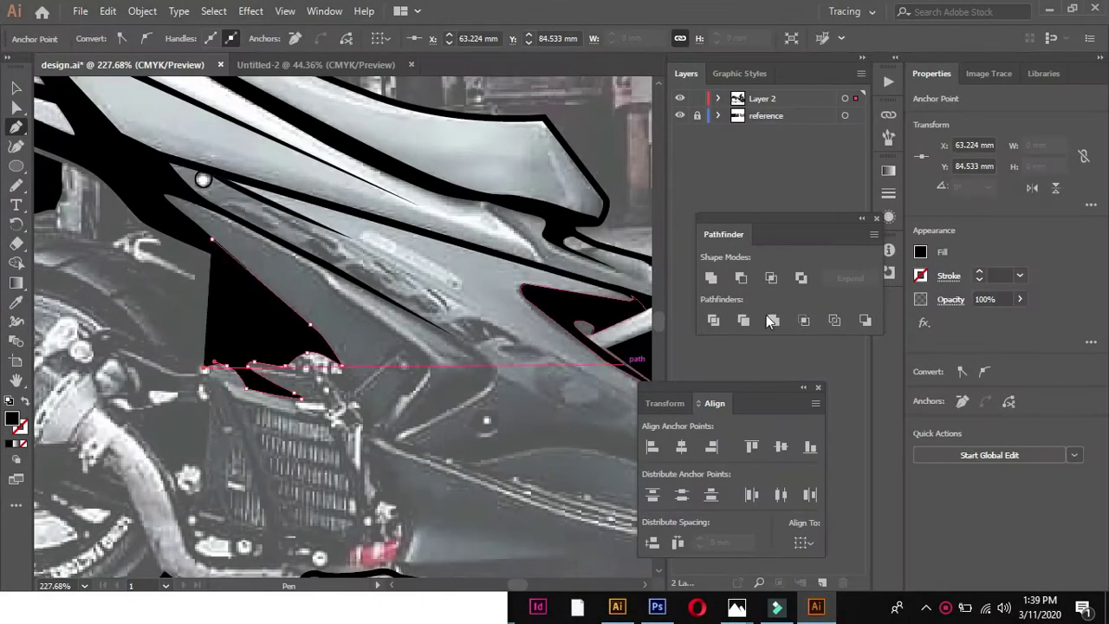
pyautogui.hotkey('ctrl', 'y')
pyautogui.click(175, 354)
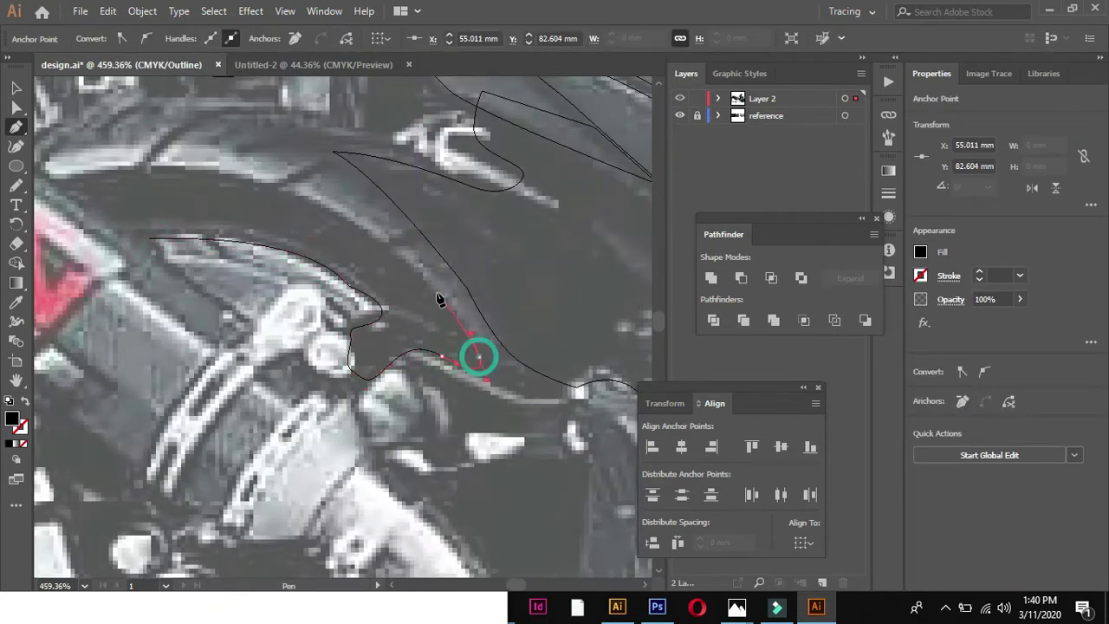
pyautogui.moveTo(428, 244); pyautogui.dragTo(445, 237)
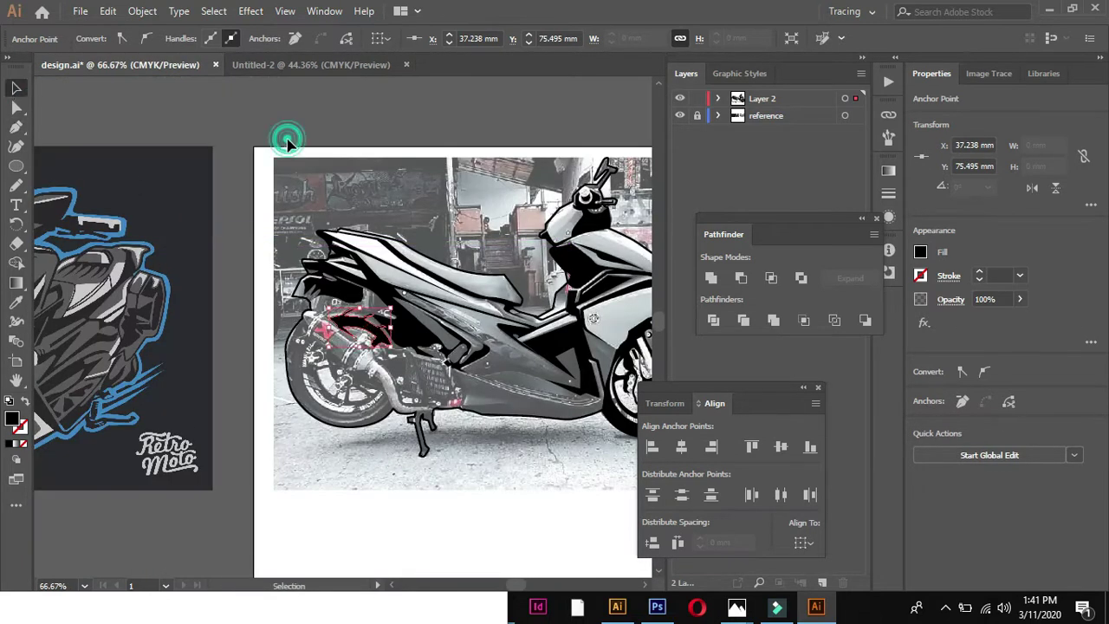
pyautogui.click(287, 142)
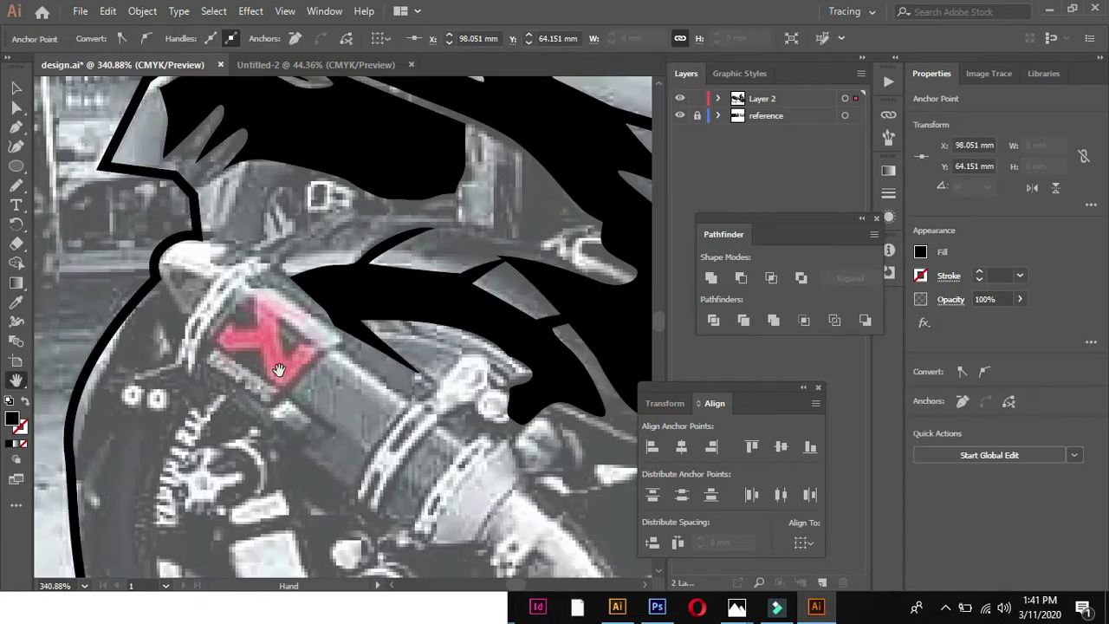
pyautogui.scroll(-2, 200, 351)
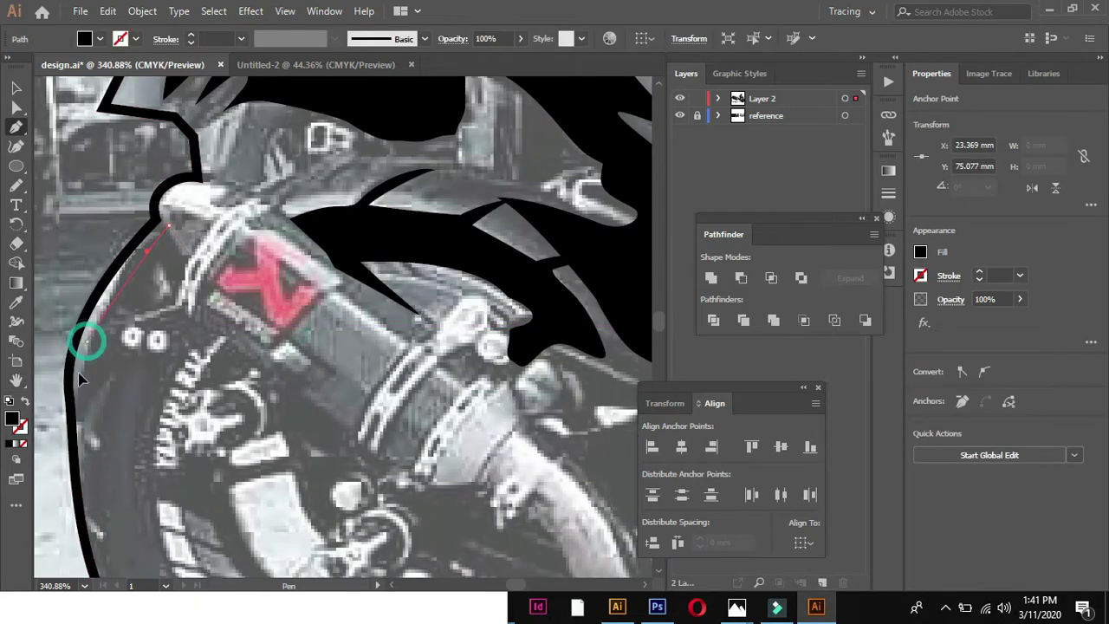
# Extend the black shape near the exhaust's lower left, then zoom out in Preview.
pyautogui.moveTo(76, 429); pyautogui.dragTo(126, 447)
pyautogui.click(695, 115)
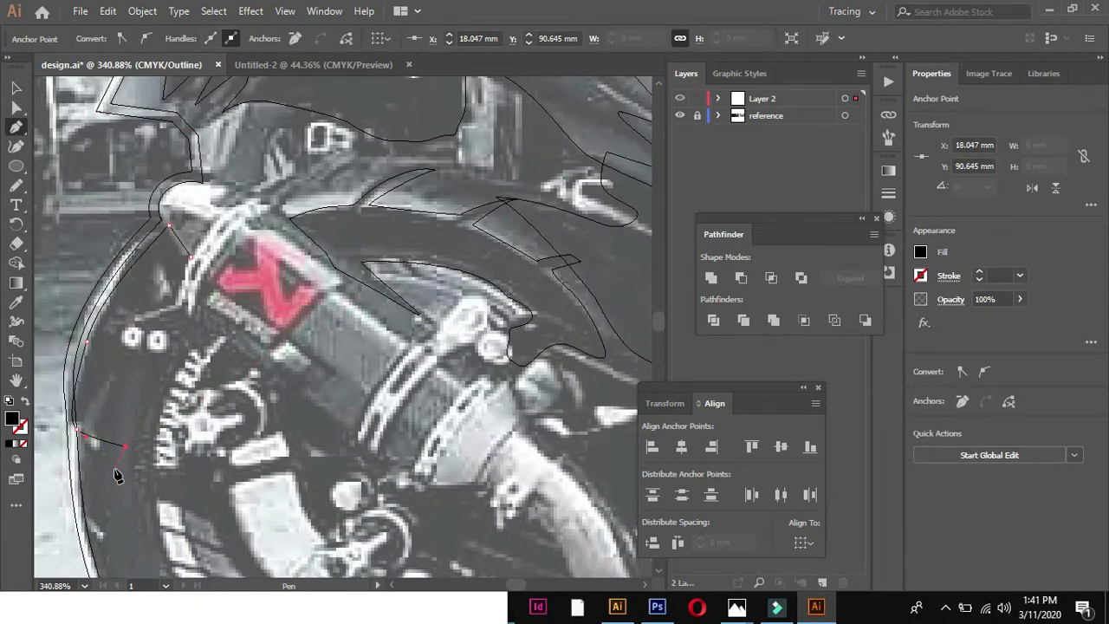
pyautogui.scroll(-4, 95, 348)
pyautogui.hotkey('ctrl', 'y')
pyautogui.moveTo(108, 410); pyautogui.dragTo(149, 425)
pyautogui.hotkey('ctrl', 'y')
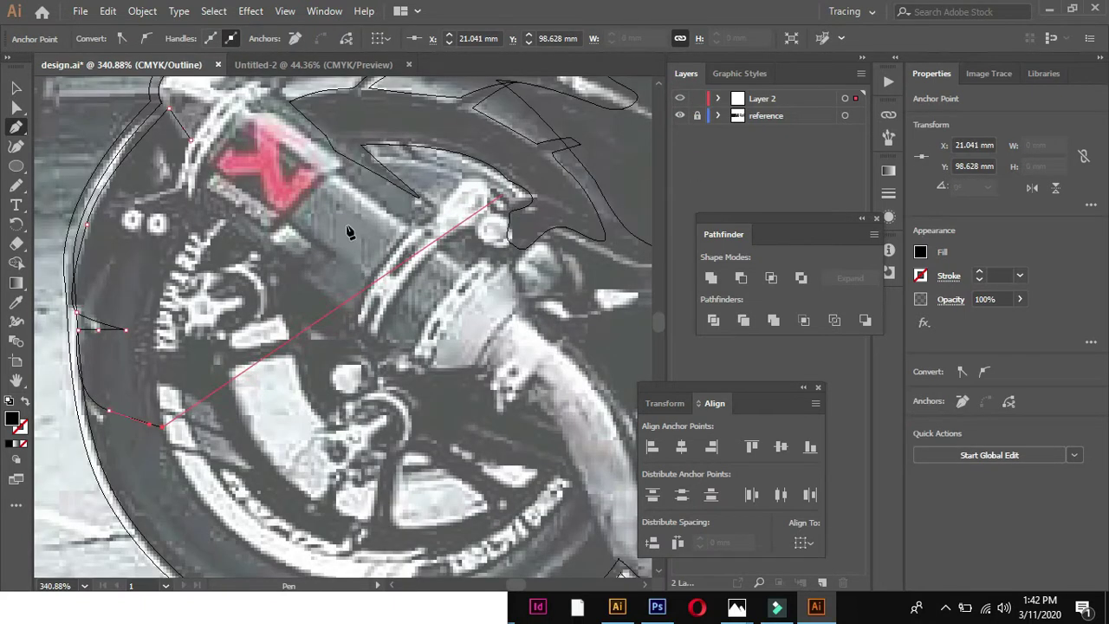
pyautogui.hotkey('ctrl', '-')
pyautogui.hotkey('ctrl', '-')
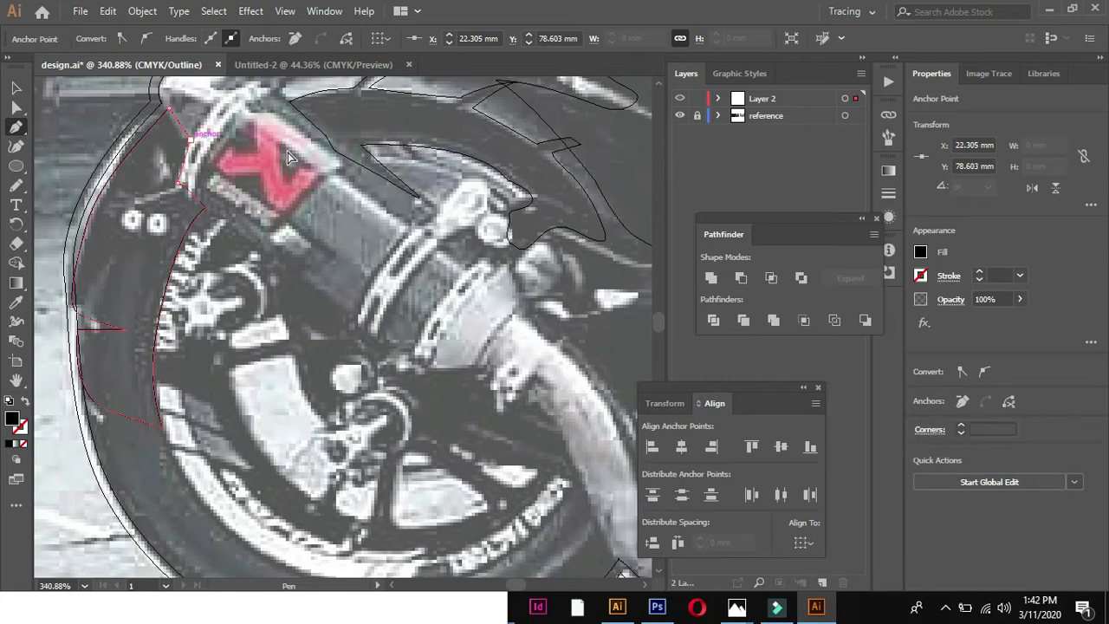
pyautogui.hotkey('ctrl', 'y')
pyautogui.hotkey('ctrl', '-')
pyautogui.hotkey('ctrl', '-')
pyautogui.hotkey('ctrl', '-')
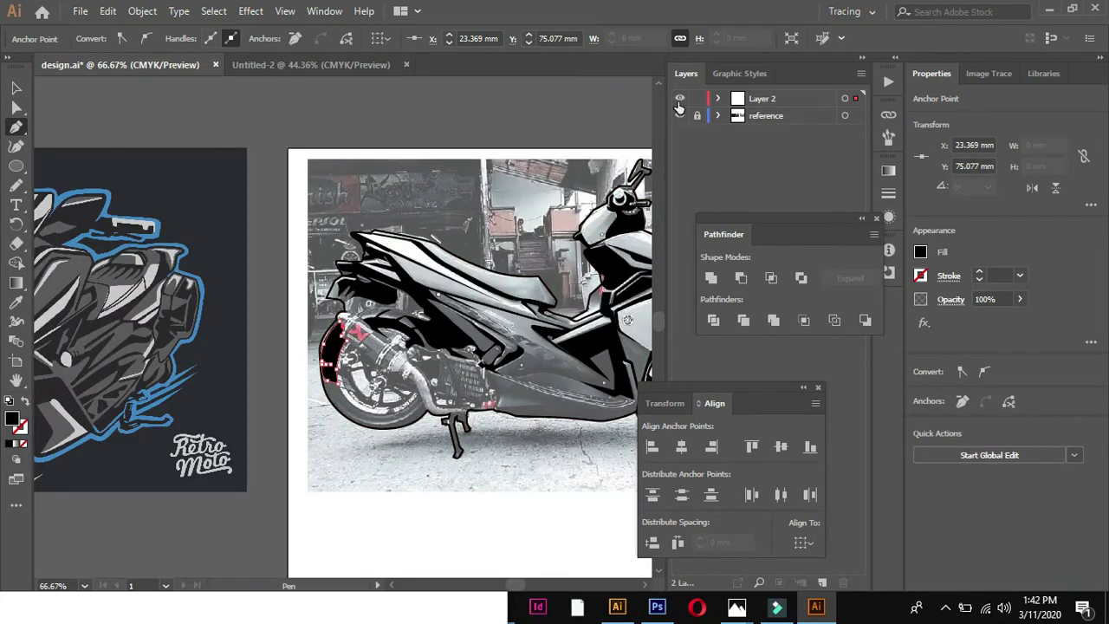
# Draw a closed black shadow shape along the exhaust's left edge.
pyautogui.scroll(5, 374, 355)
pyautogui.scroll(2, 222, 184)
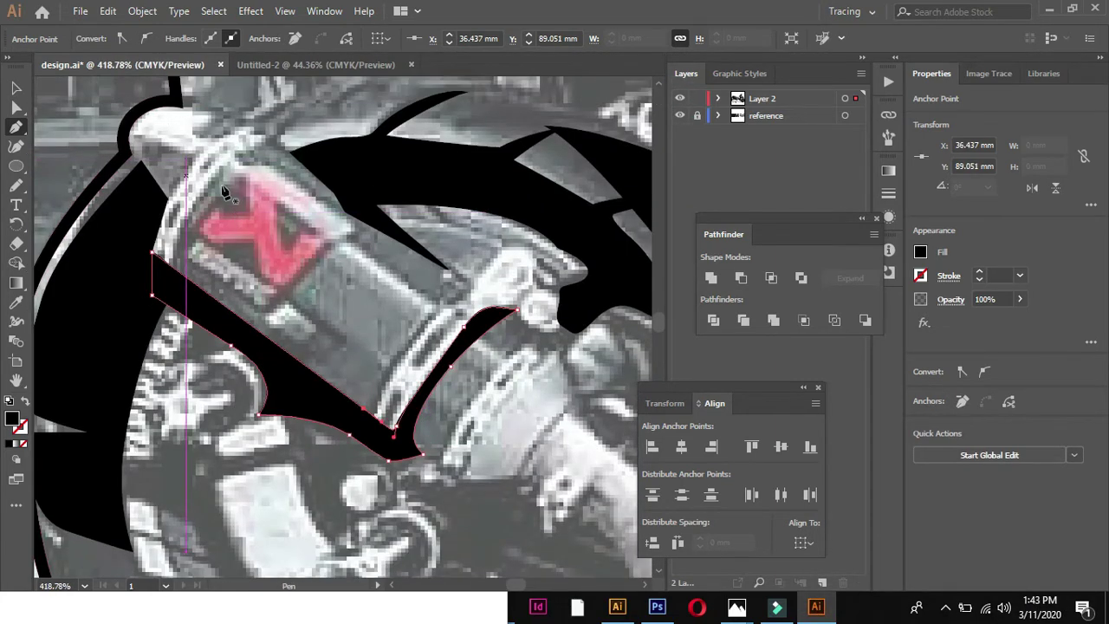
pyautogui.click(229, 164)
pyautogui.click(176, 254)
pyautogui.click(169, 279)
pyautogui.click(87, 119)
# Draw a closed black shape along the muffler's top edge to its tip.
pyautogui.keyDown('ctrl'); pyautogui.click(355, 201); pyautogui.keyUp('ctrl')
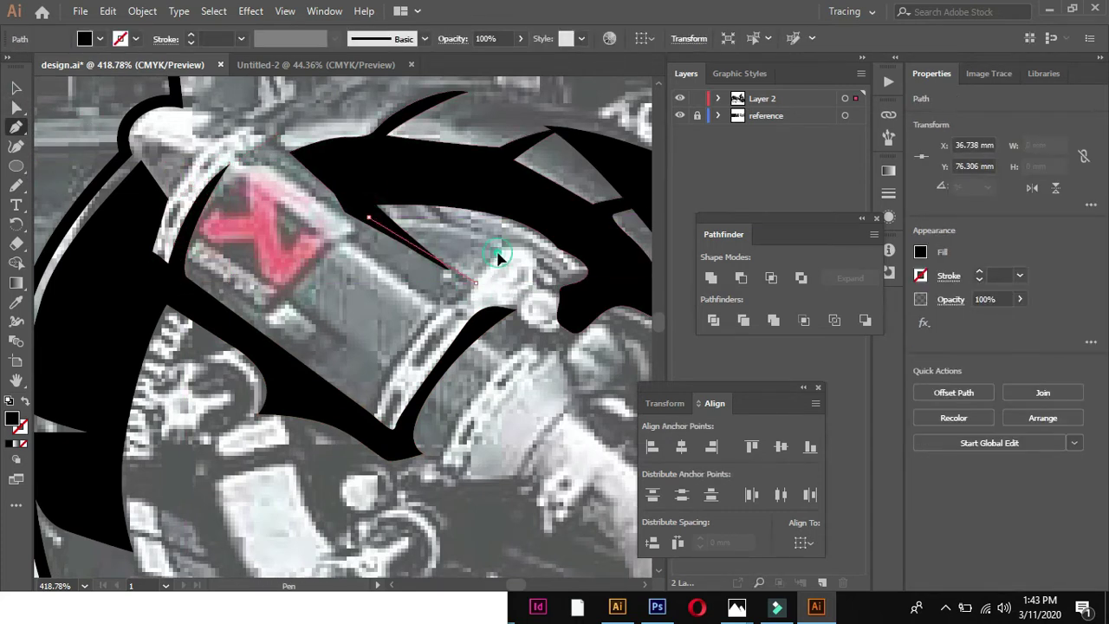
pyautogui.moveTo(498, 256); pyautogui.dragTo(520, 241)
pyautogui.click(476, 277)
pyautogui.moveTo(363, 206); pyautogui.dragTo(360, 215)
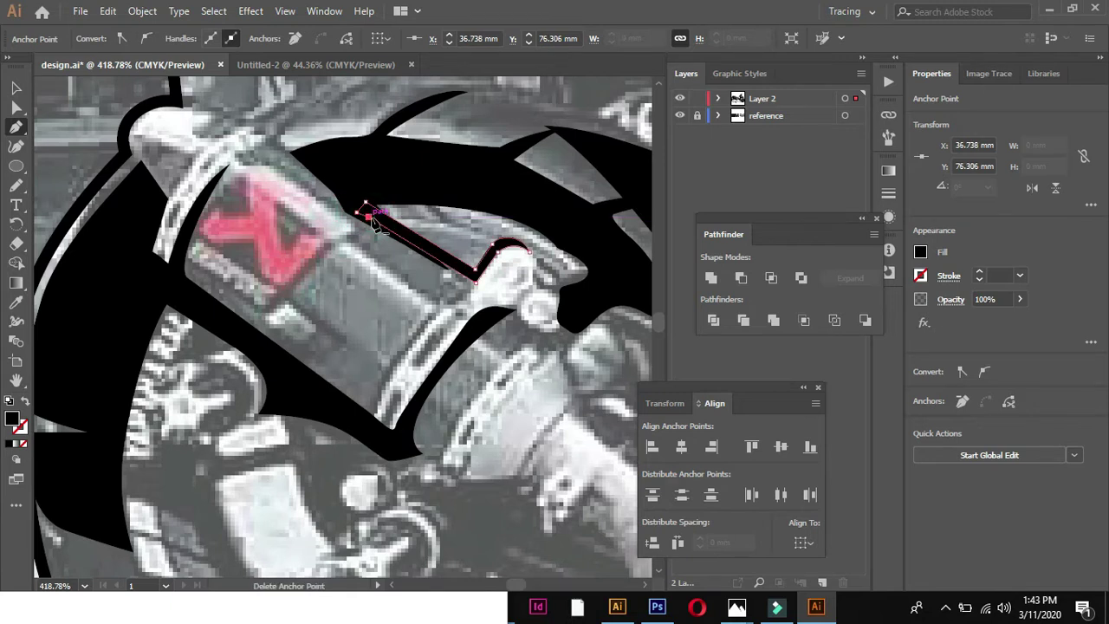
pyautogui.hotkey('ctrl', '-')
pyautogui.hotkey('ctrl', '-')
# Continue the existing path along the lower exhaust pipe, then deselect it.
pyautogui.keyDown('ctrl'); pyautogui.click(86, 202); pyautogui.keyUp('ctrl')
pyautogui.click(448, 531)
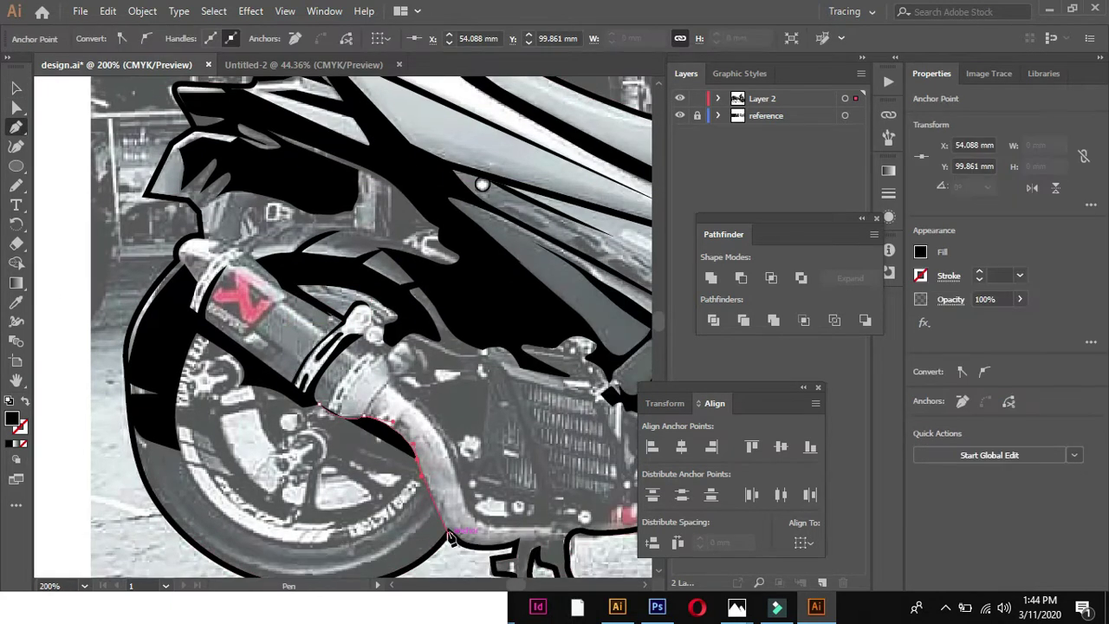
pyautogui.click(15, 88)
pyautogui.click(448, 445)
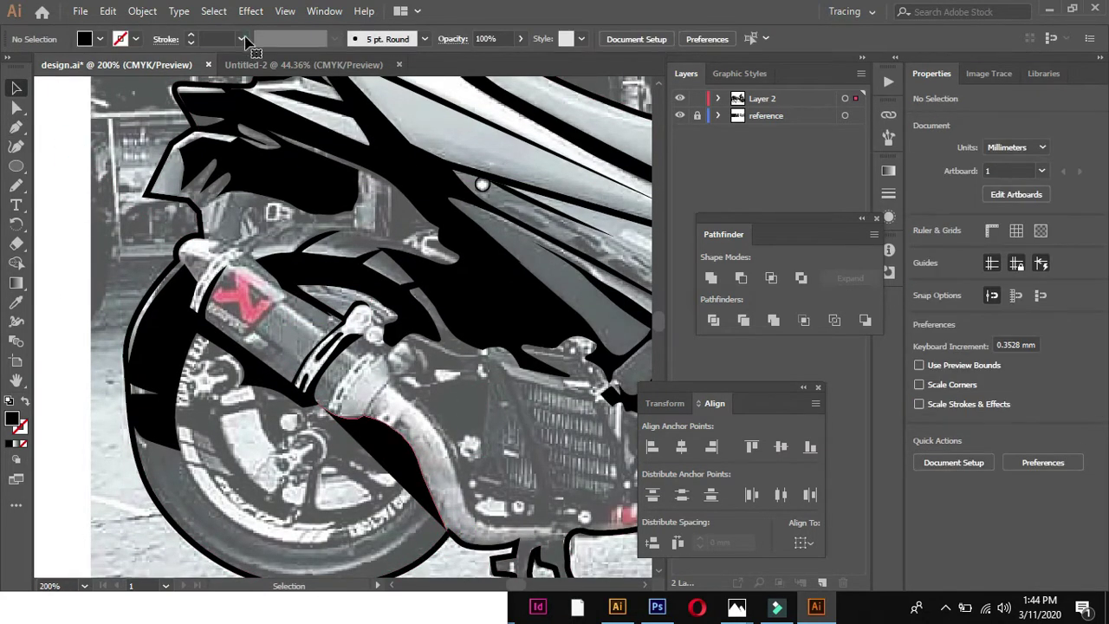
# Set the curved lower exhaust-pipe path's fill to None, leaving a thin outline.
pyautogui.click(373, 442)
pyautogui.click(87, 38)
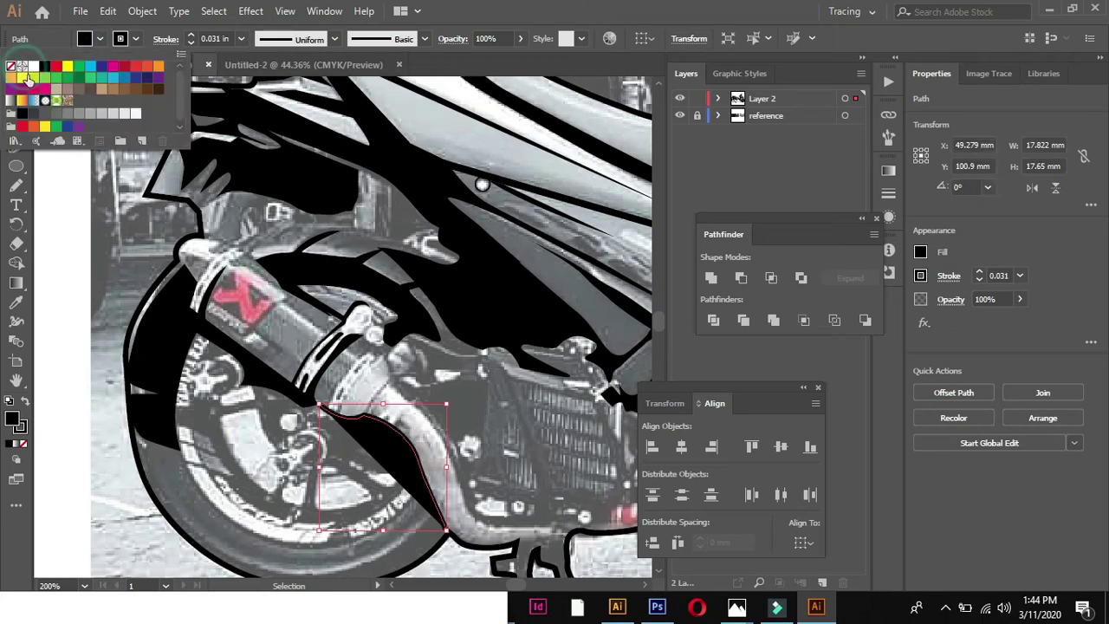
pyautogui.click(10, 66)
pyautogui.click(516, 427)
pyautogui.hotkey('ctrl', '-')
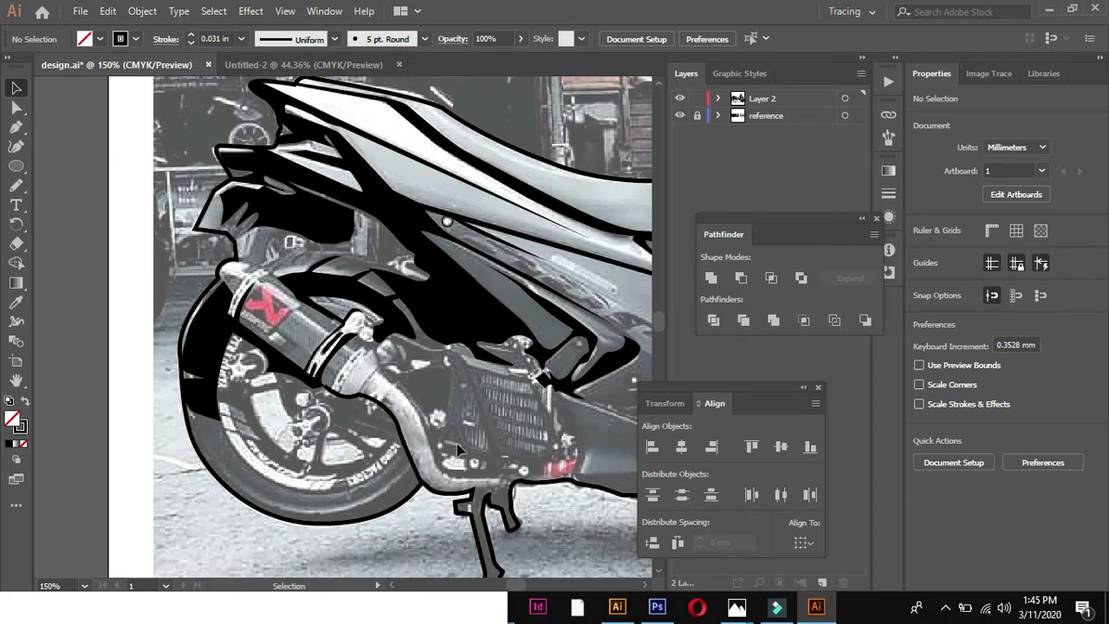
# Trace an outline along the exhaust clamp.
pyautogui.scroll(3, 459, 449)
pyautogui.press('p')
pyautogui.click(239, 197)
pyautogui.click(260, 179)
pyautogui.click(307, 208)
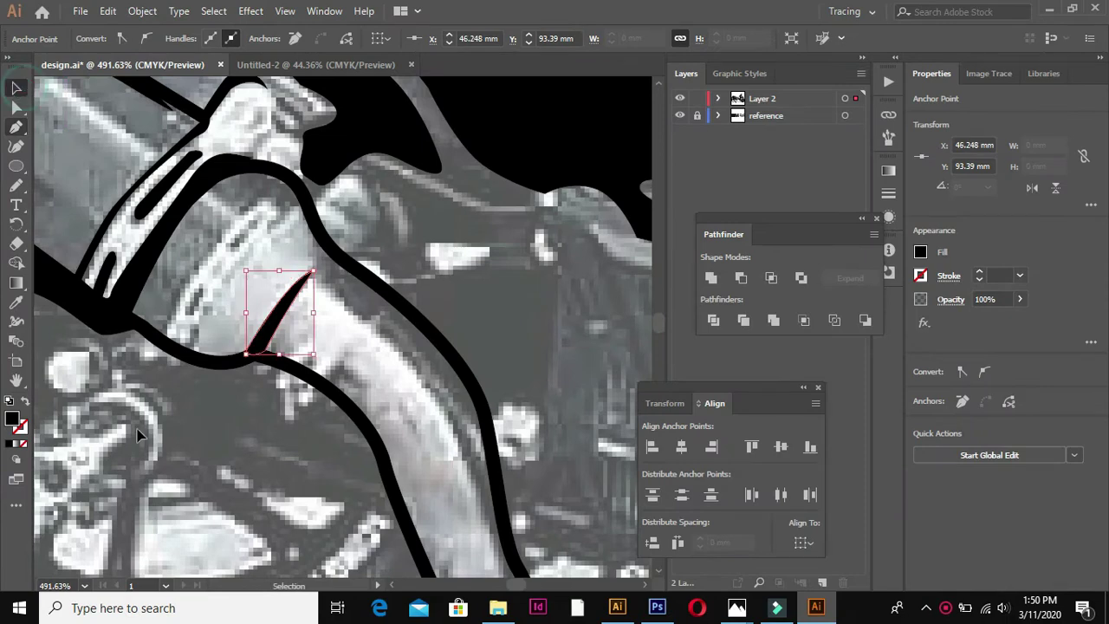
# Draw a path along the exhaust pipe's edge.
pyautogui.keyDown('ctrl'); pyautogui.click(148, 401); pyautogui.keyUp('ctrl')
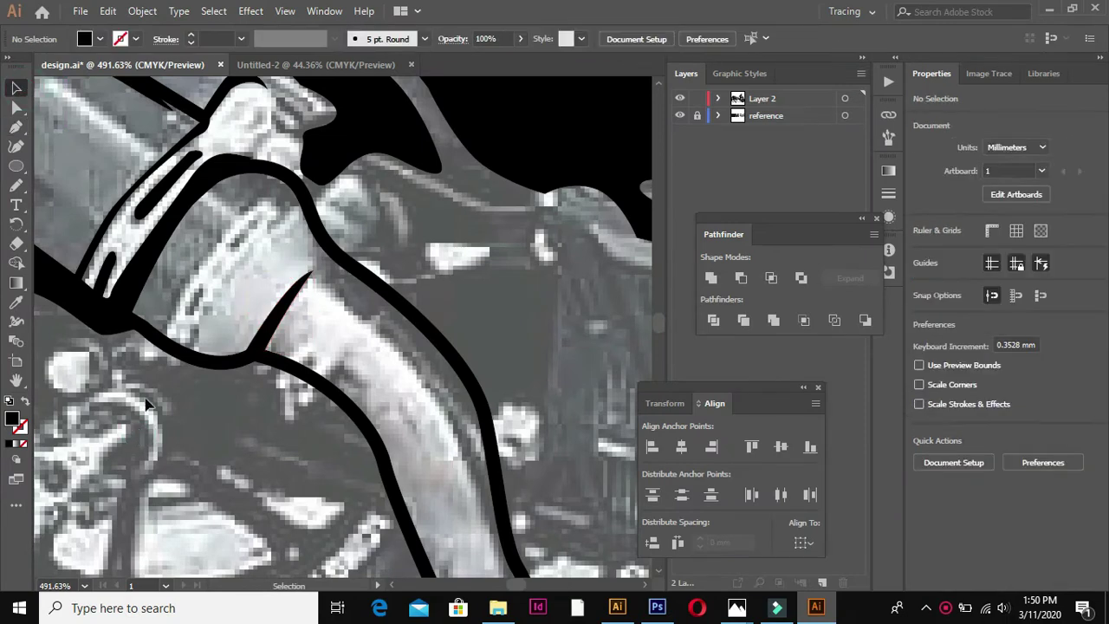
pyautogui.click(152, 332)
pyautogui.click(235, 230)
pyautogui.click(151, 332)
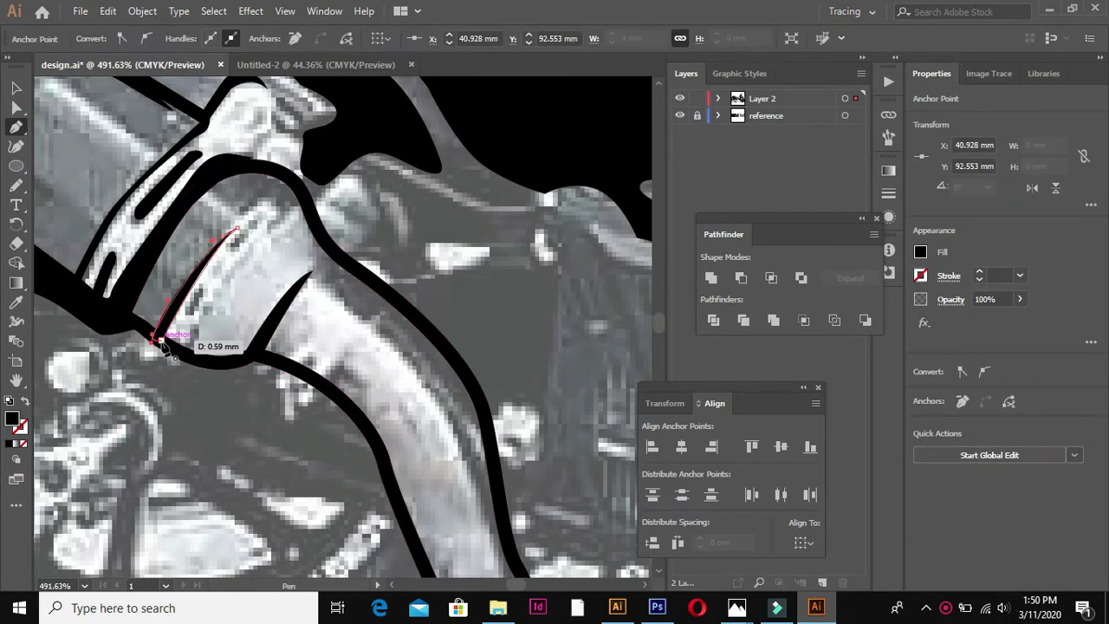
pyautogui.hotkey('ctrl', '-')
pyautogui.hotkey('ctrl', '-')
pyautogui.hotkey('ctrl', '-')
# Add a curved segment down the lower pipe, then fit the artboard in view.
pyautogui.hotkey('ctrl', '+')
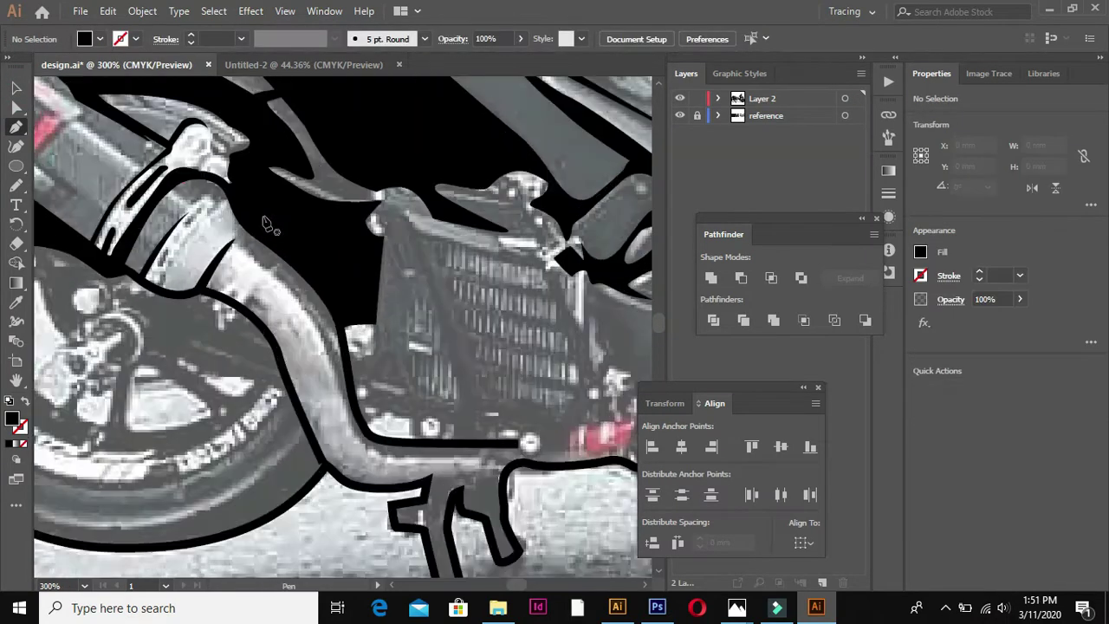
pyautogui.moveTo(304, 260); pyautogui.dragTo(393, 262)
pyautogui.moveTo(427, 342); pyautogui.dragTo(449, 365)
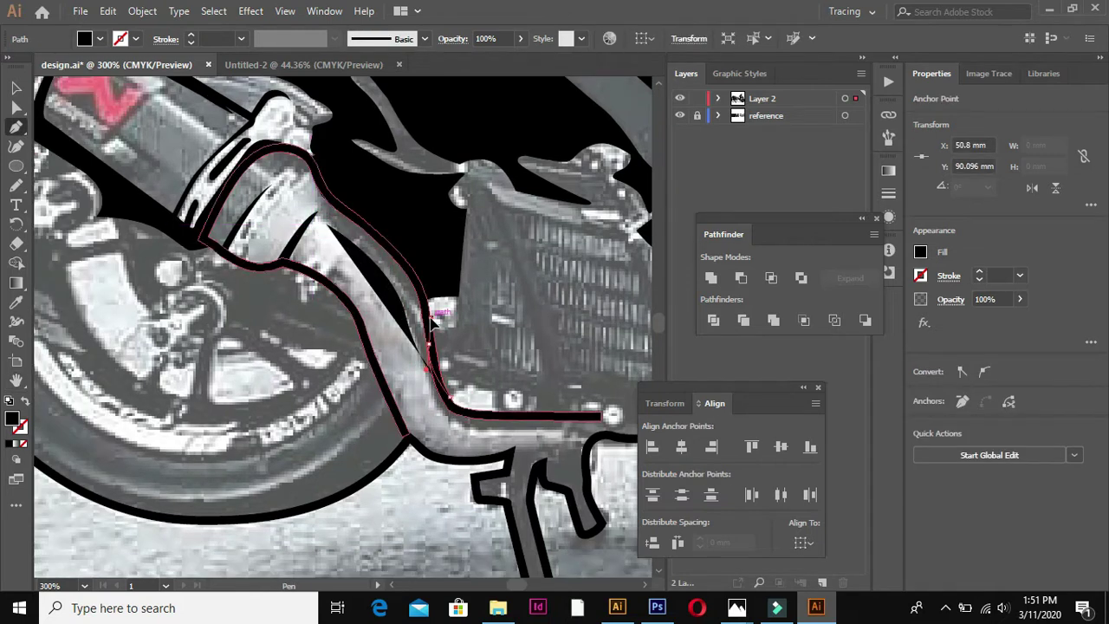
pyautogui.press('v')
pyautogui.click(206, 353)
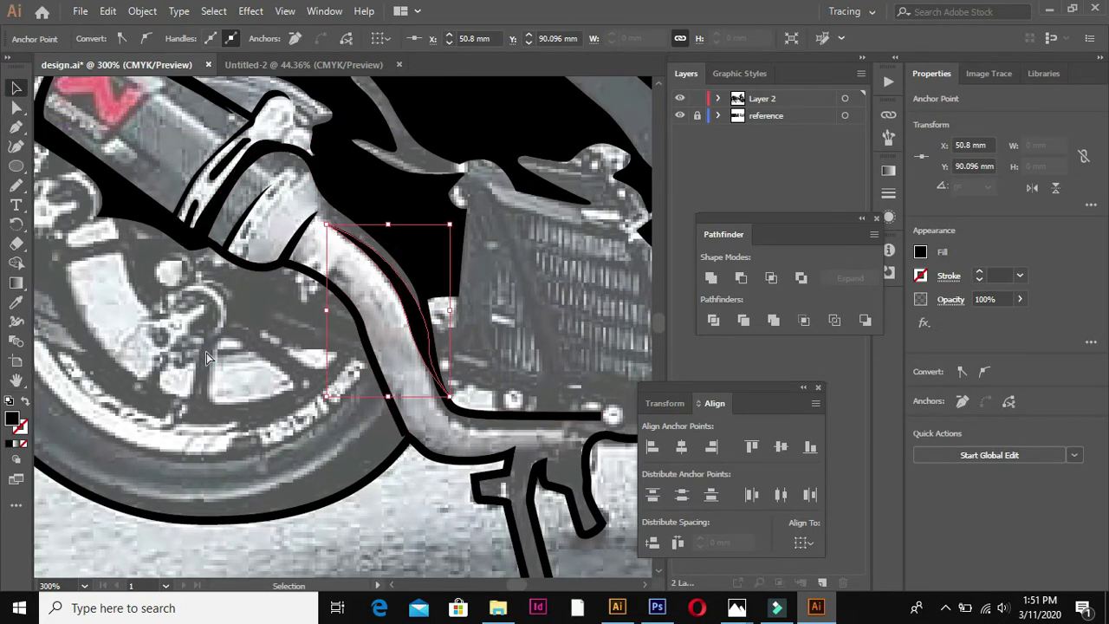
pyautogui.click(205, 350)
pyautogui.hotkey('ctrl', '0')
# Draw a small black triangular accent inside the red muffler logo.
pyautogui.scroll(3, 318, 227)
pyautogui.scroll(3, 385, 354)
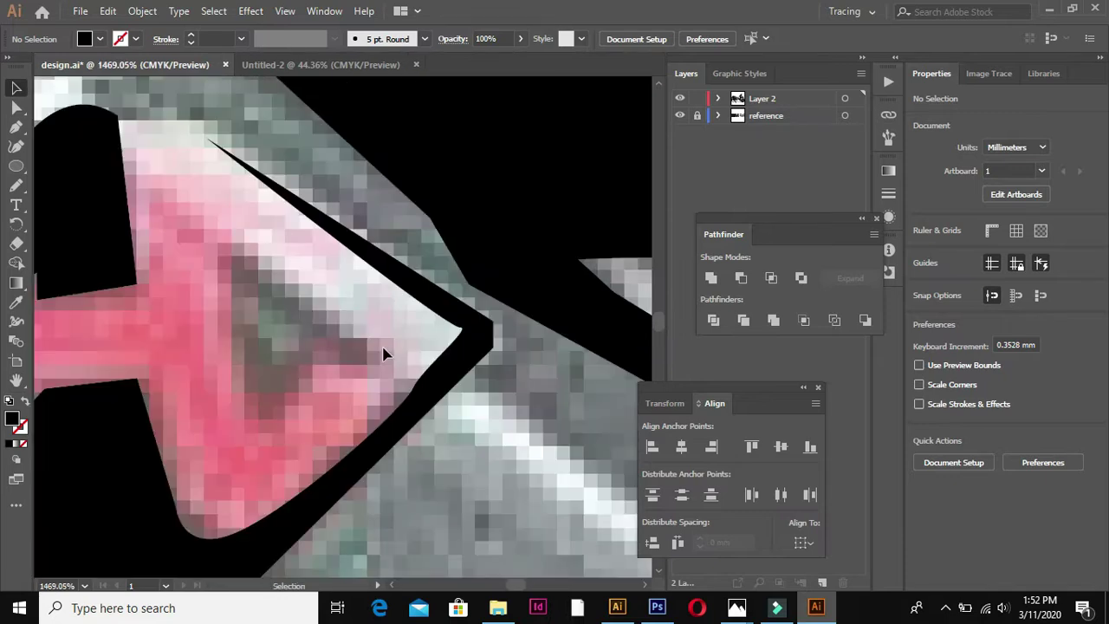
pyautogui.click(223, 231)
pyautogui.click(264, 418)
pyautogui.moveTo(379, 340); pyautogui.dragTo(388, 364)
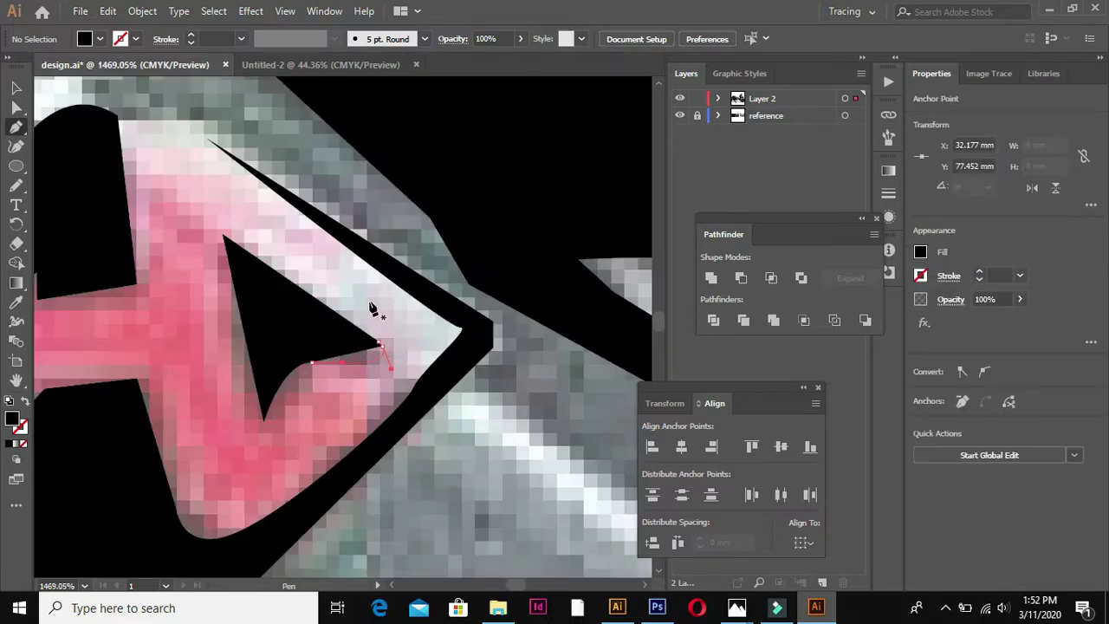
pyautogui.hotkey('ctrl', '-')
pyautogui.scroll(-3, 371, 309)
pyautogui.scroll(-3, 364, 295)
# Erase a stretch of the thick black outline along the rear body edge, splitting off a piece.
pyautogui.click(347, 269)
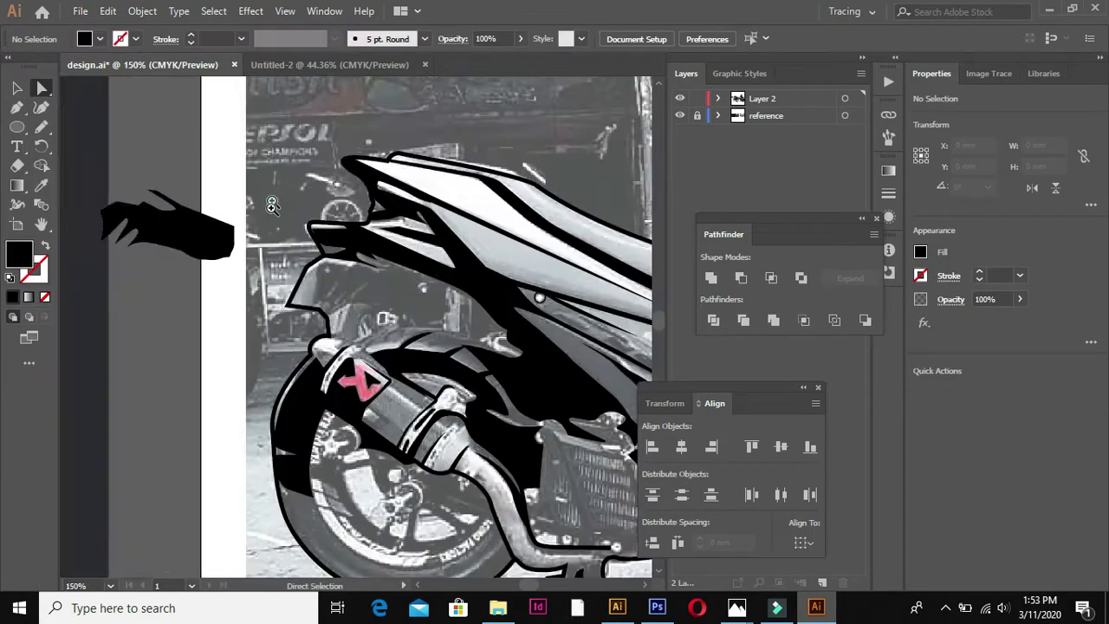
pyautogui.scroll(3, 345, 267)
pyautogui.click(344, 267)
pyautogui.hotkey('shift', 'e')
pyautogui.moveTo(343, 247); pyautogui.dragTo(379, 252)
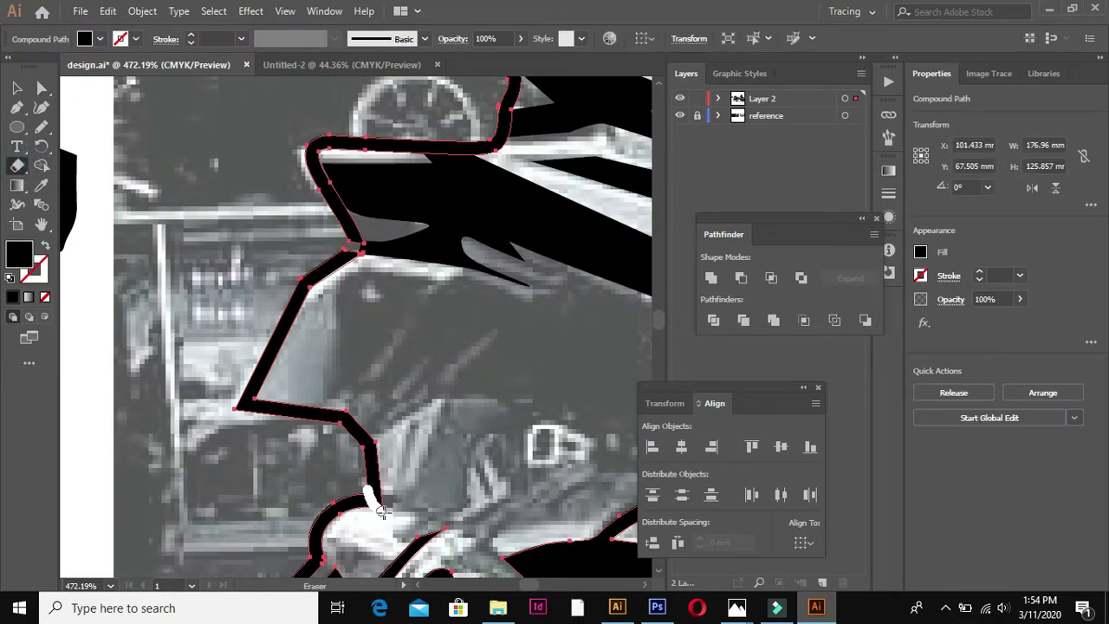
pyautogui.click(41, 88)
pyautogui.click(345, 429)
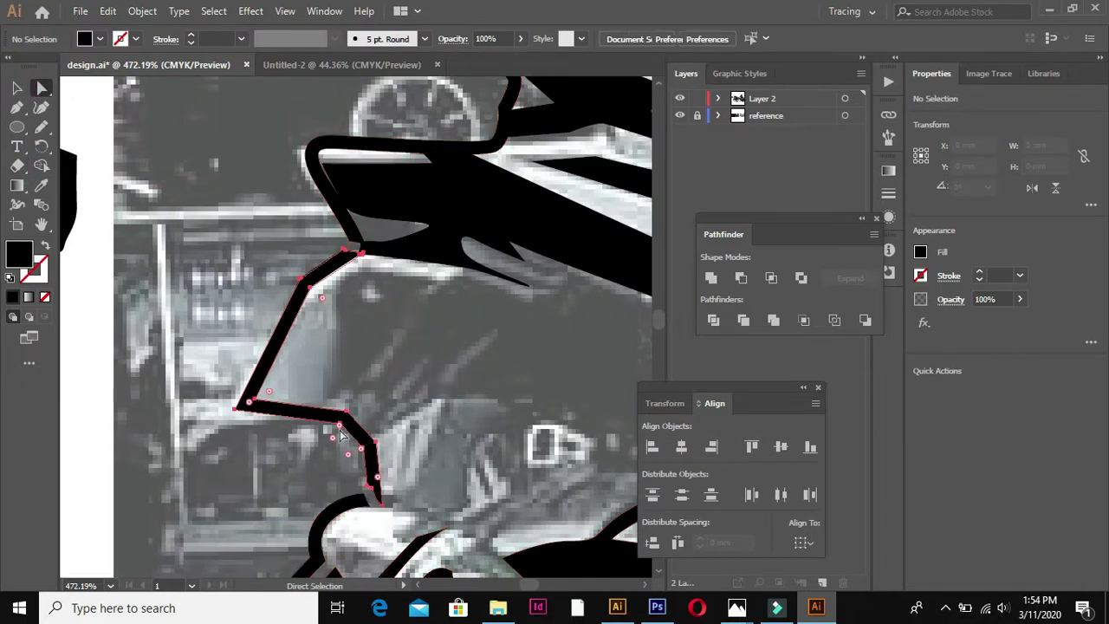
pyautogui.click(345, 431)
pyautogui.scroll(-2, 347, 425)
pyautogui.scroll(-2, 347, 424)
pyautogui.press('p')
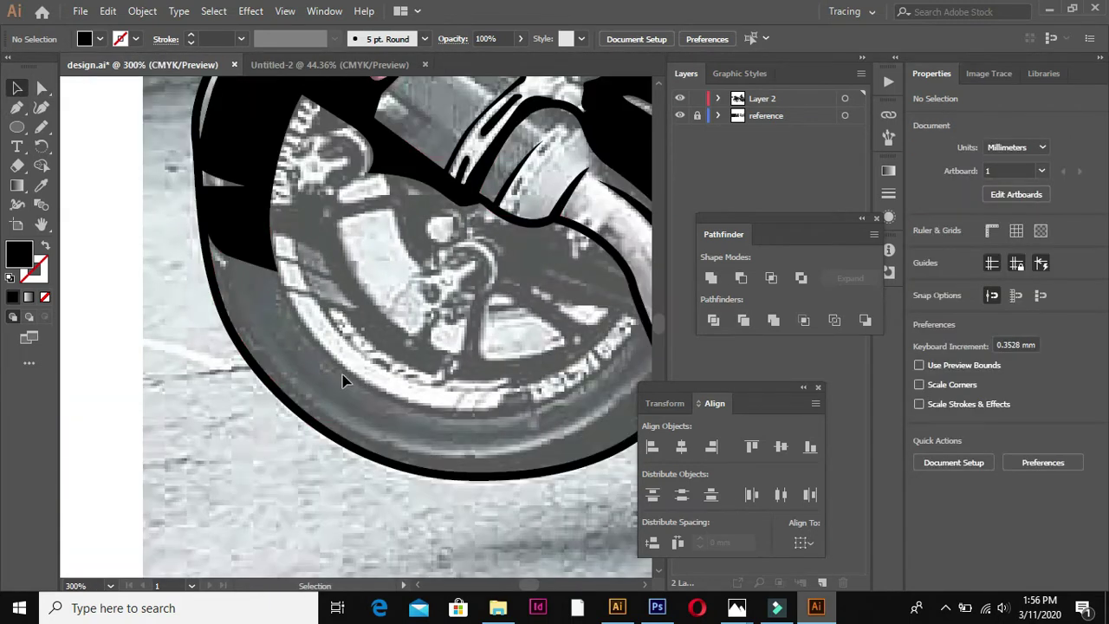
# Trace a closed black shadow shape along the inner and outer tyre edge.
pyautogui.moveTo(277, 277); pyautogui.dragTo(579, 408)
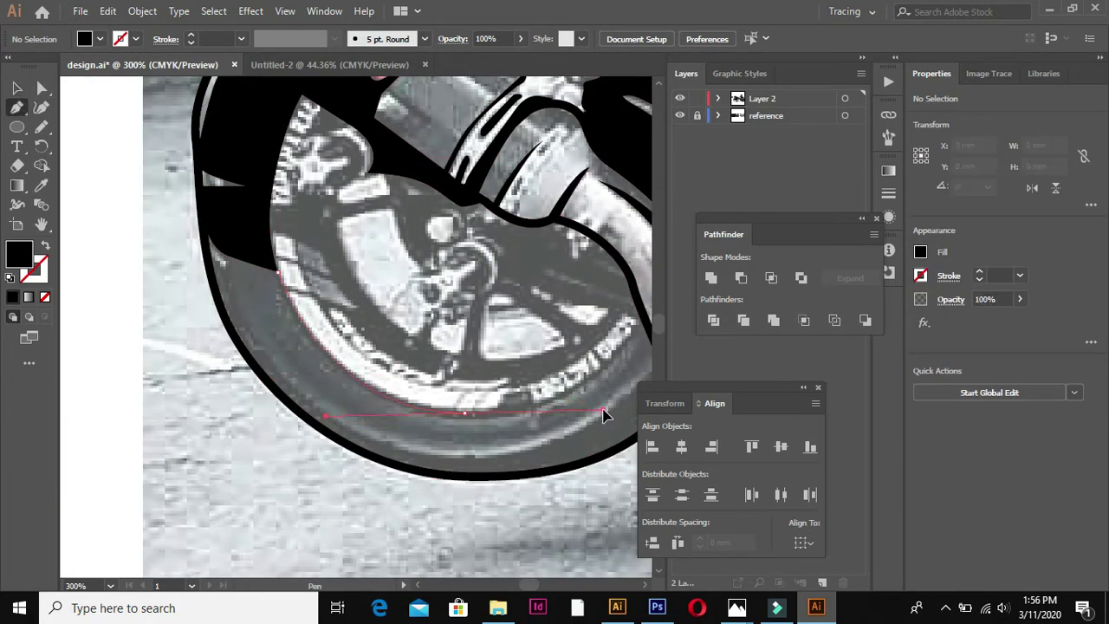
pyautogui.moveTo(430, 451); pyautogui.dragTo(508, 461)
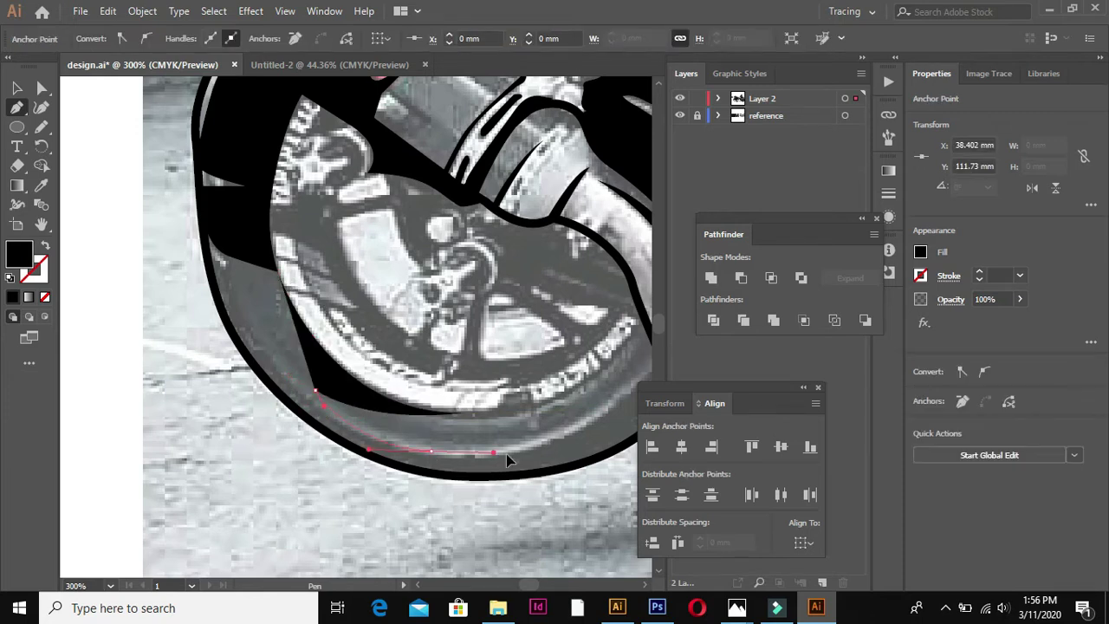
pyautogui.click(587, 425)
pyautogui.click(433, 472)
pyautogui.moveTo(231, 341); pyautogui.dragTo(205, 273)
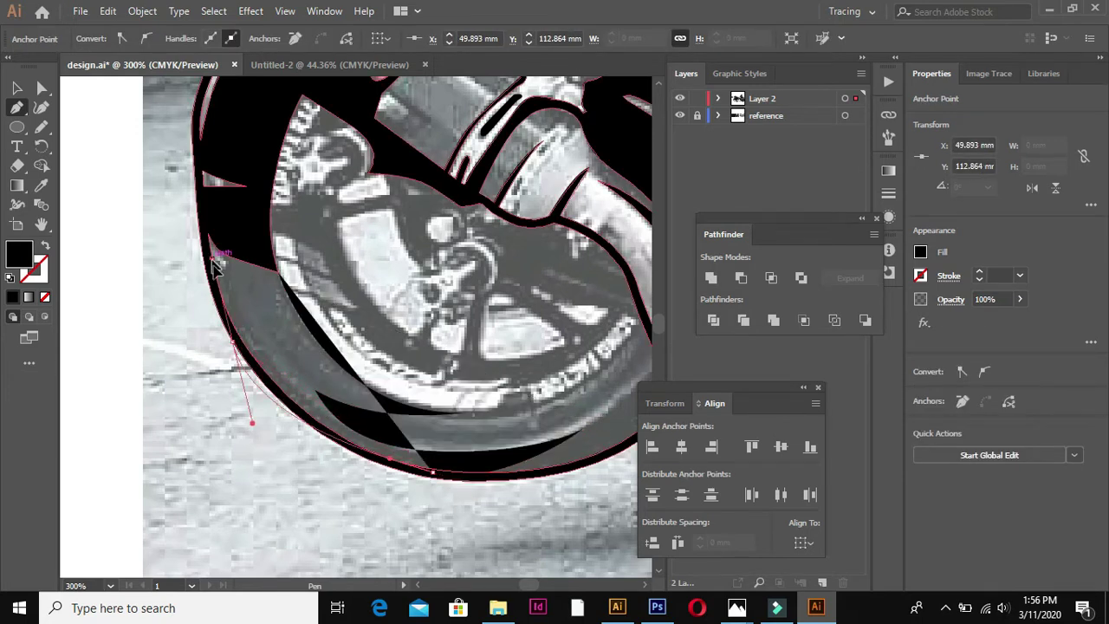
pyautogui.click(277, 274)
# Draw a second tyre path and merge both tyre shapes into one black shape.
pyautogui.click(202, 227)
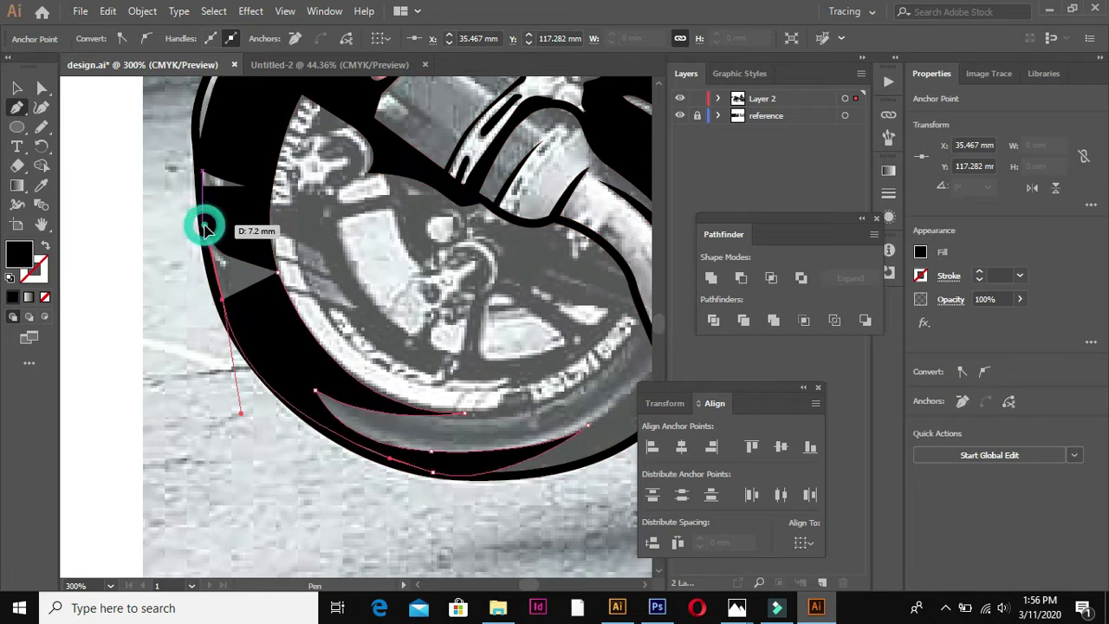
pyautogui.click(264, 248)
pyautogui.moveTo(277, 274); pyautogui.dragTo(280, 283)
pyautogui.press('a')
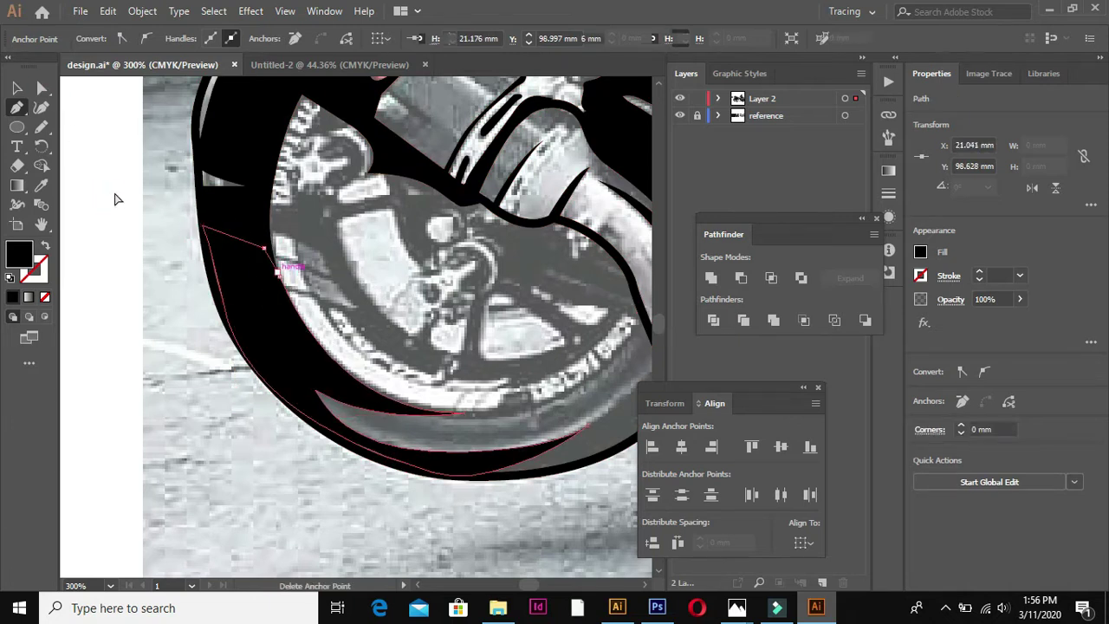
pyautogui.click(116, 197)
pyautogui.moveTo(520, 507); pyautogui.dragTo(174, 229)
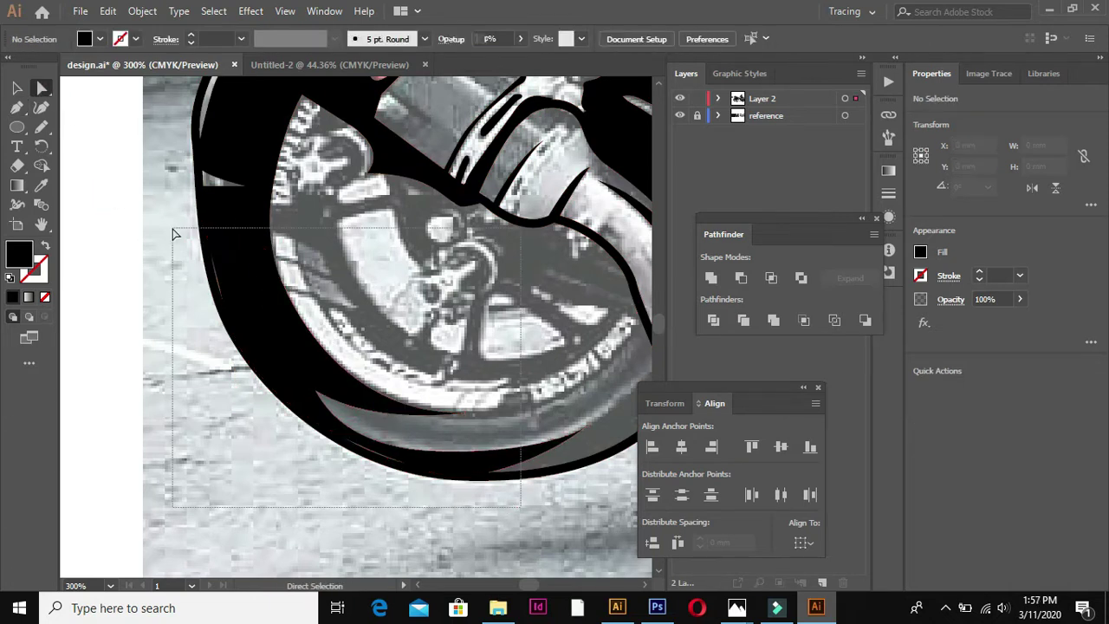
pyautogui.click(711, 277)
pyautogui.click(545, 494)
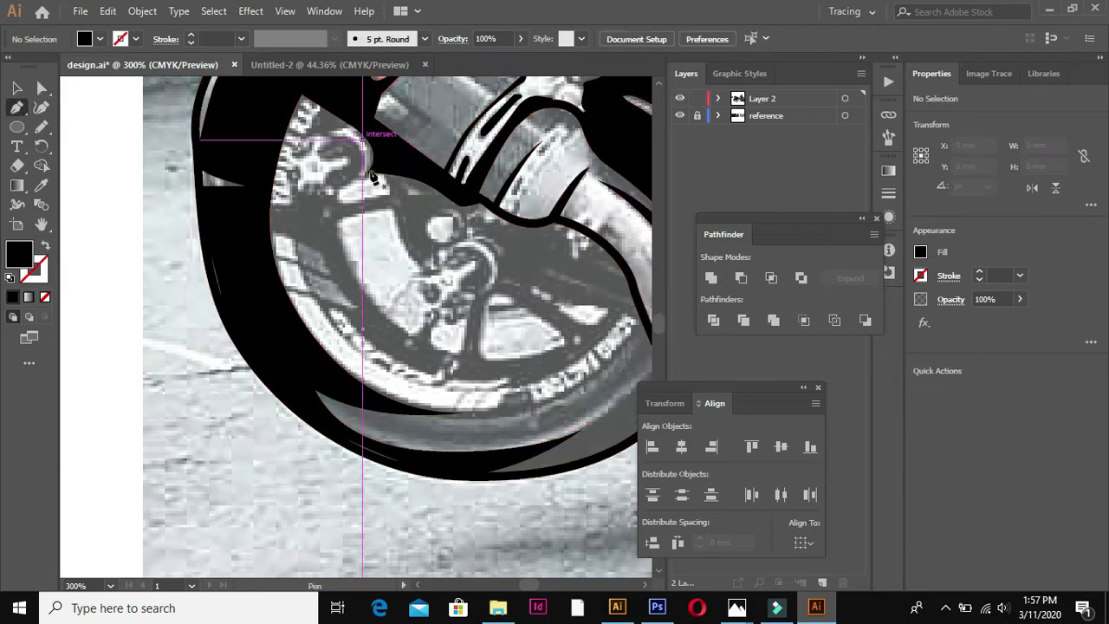
# Start an angular black wedge shape over the rear wheel hub and spokes.
pyautogui.click(390, 193)
pyautogui.click(290, 206)
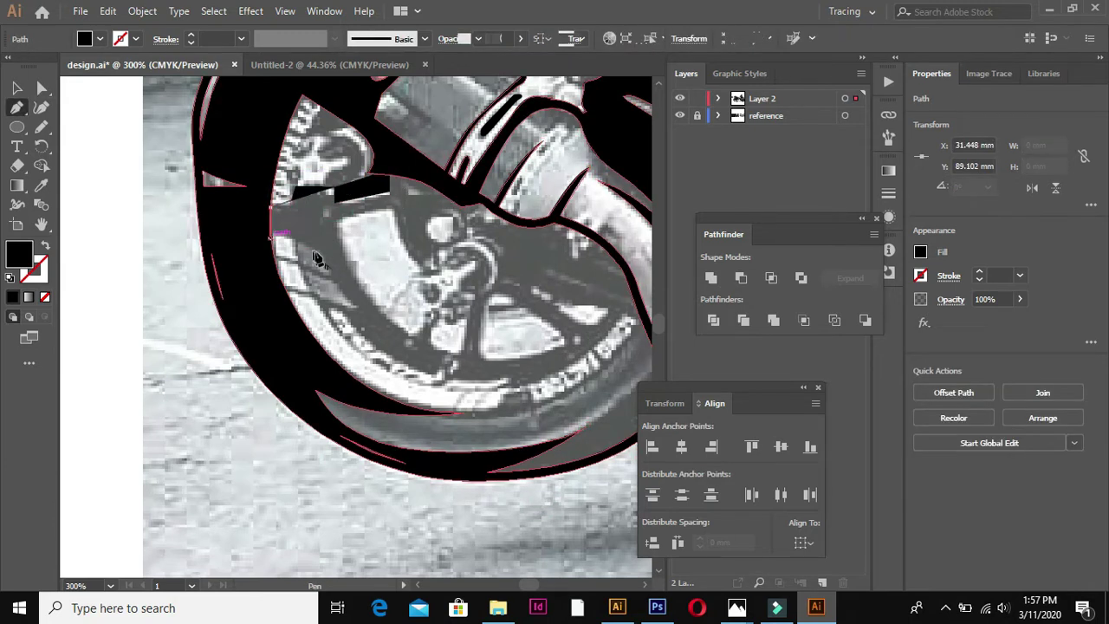
pyautogui.click(433, 368)
pyautogui.click(456, 354)
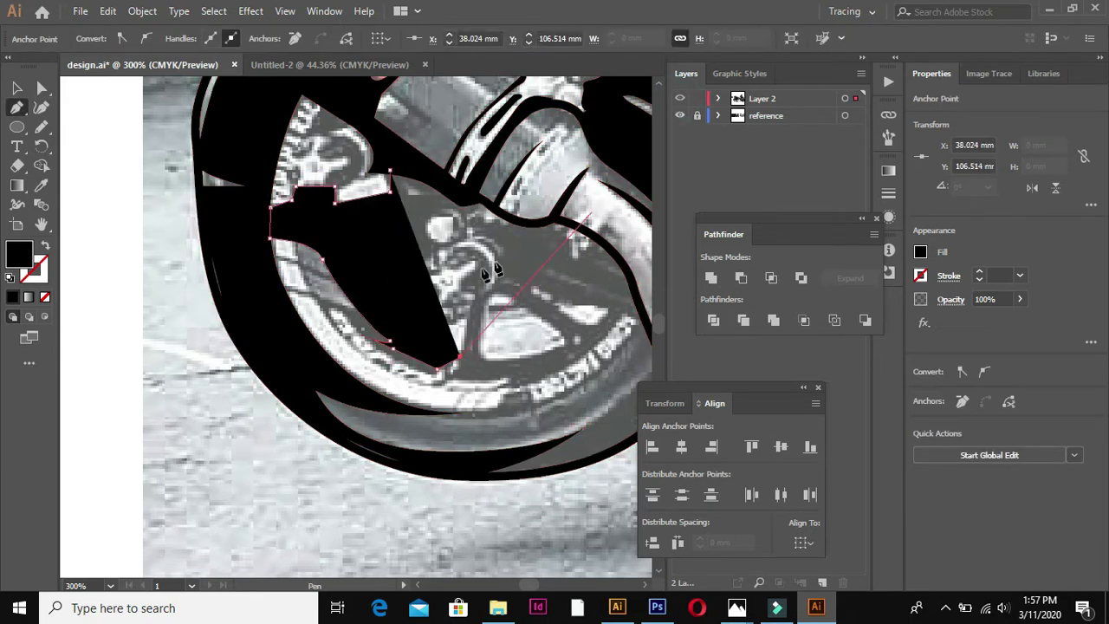
pyautogui.keyDown('ctrl'); pyautogui.click(680, 99); pyautogui.keyUp('ctrl')
pyautogui.moveTo(340, 218); pyautogui.dragTo(348, 214)
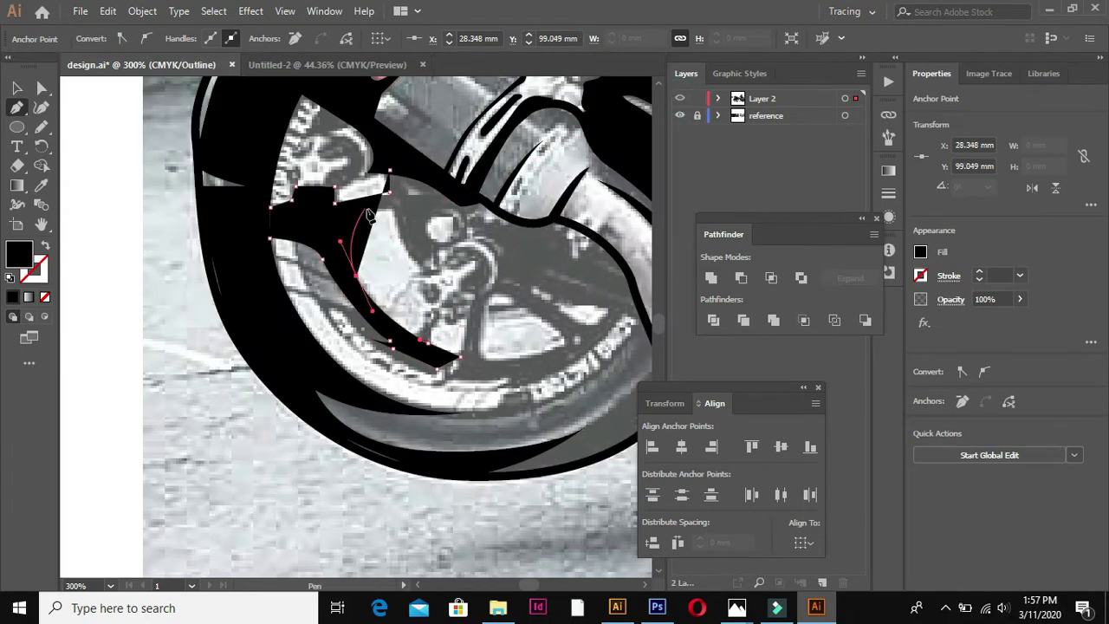
# Finish the spoke wedge in Outline view, closing it on its start point, then zoom out.
pyautogui.hotkey('ctrl', 'y')
pyautogui.click(479, 204)
pyautogui.click(443, 192)
pyautogui.click(409, 164)
pyautogui.click(409, 177)
pyautogui.hotkey('ctrl', 'y')
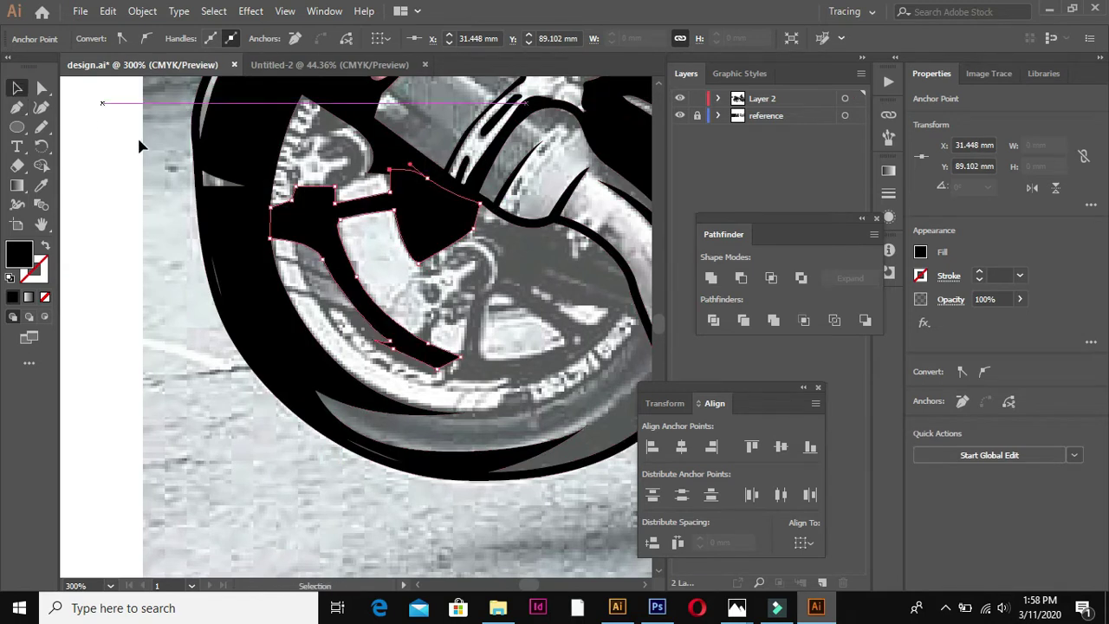
pyautogui.click(295, 364)
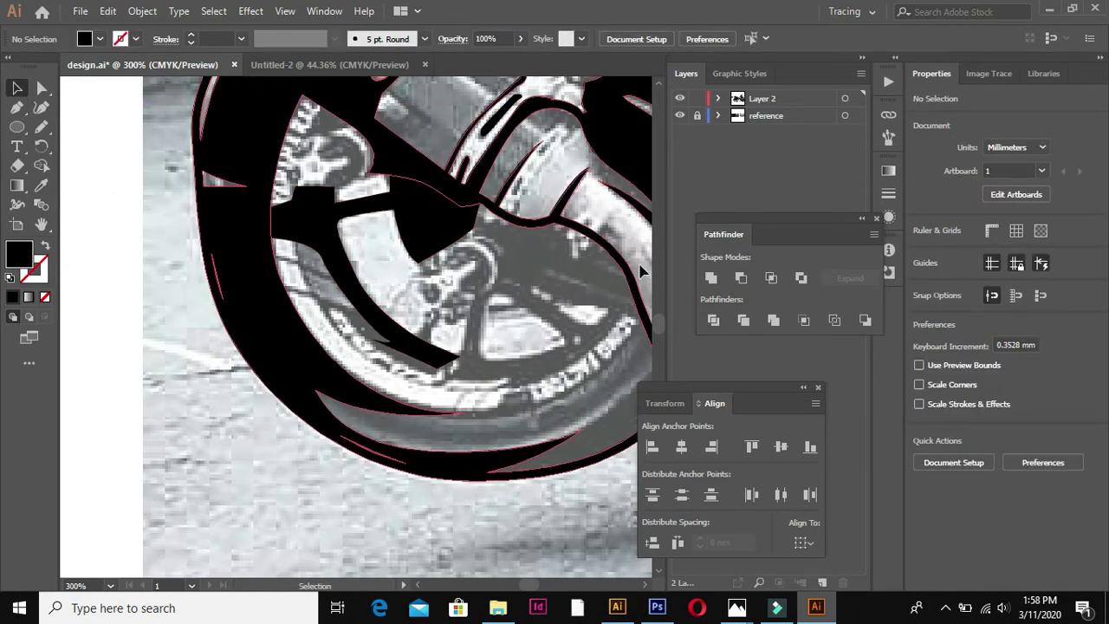
pyautogui.hotkey('ctrl', '-')
pyautogui.hotkey('ctrl', '-')
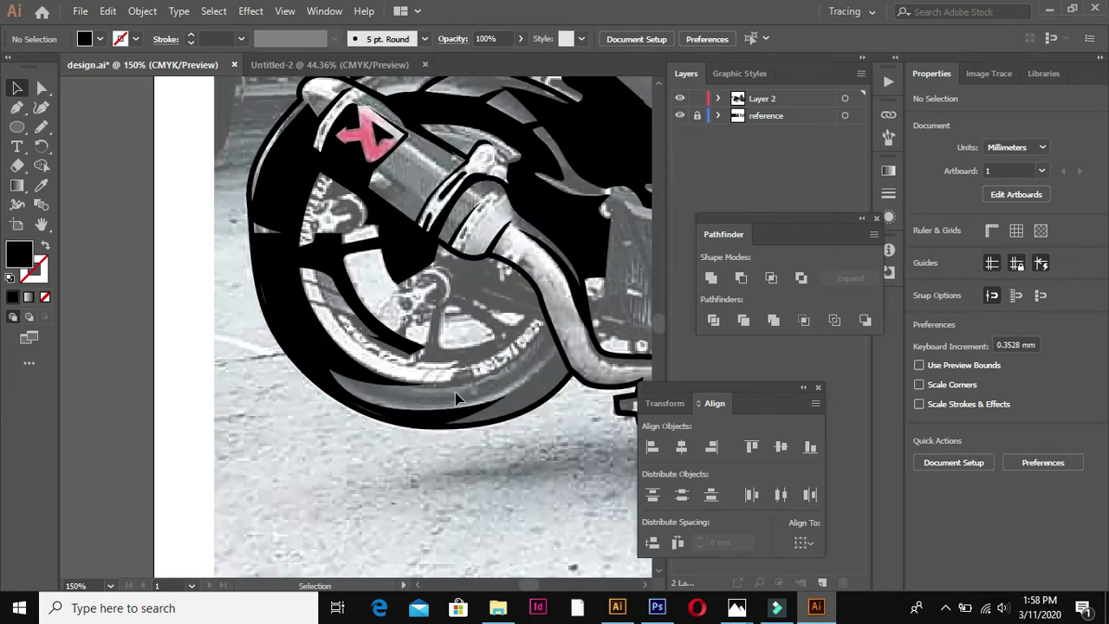
# Trace the lower floorboard edge from the stand area toward the front wheel as a closed path.
pyautogui.press('p')
pyautogui.click(172, 126)
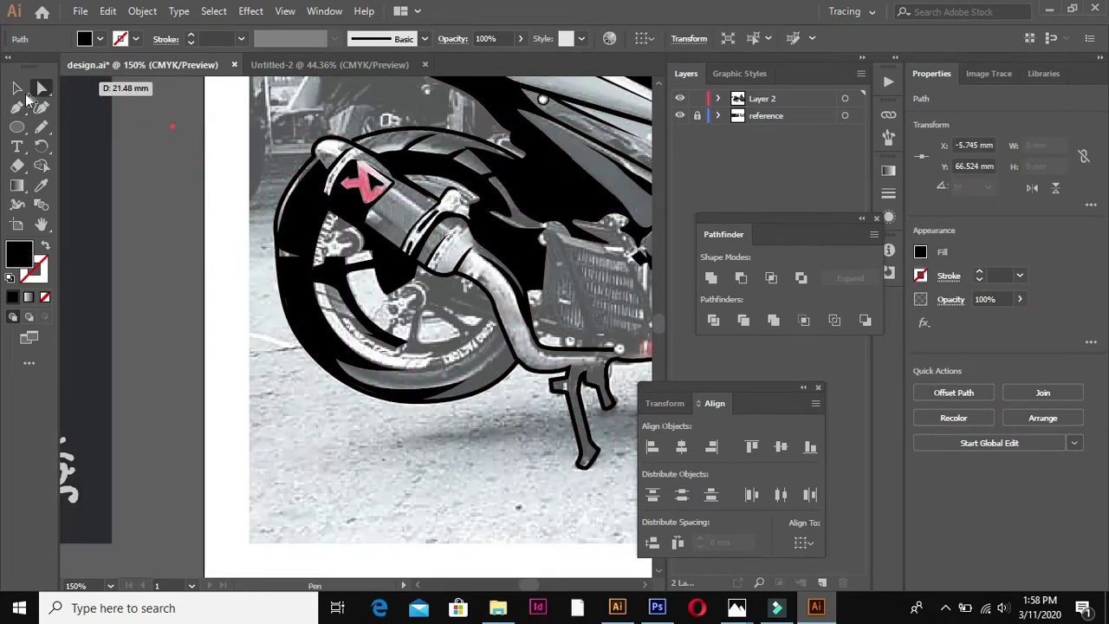
pyautogui.click(22, 93)
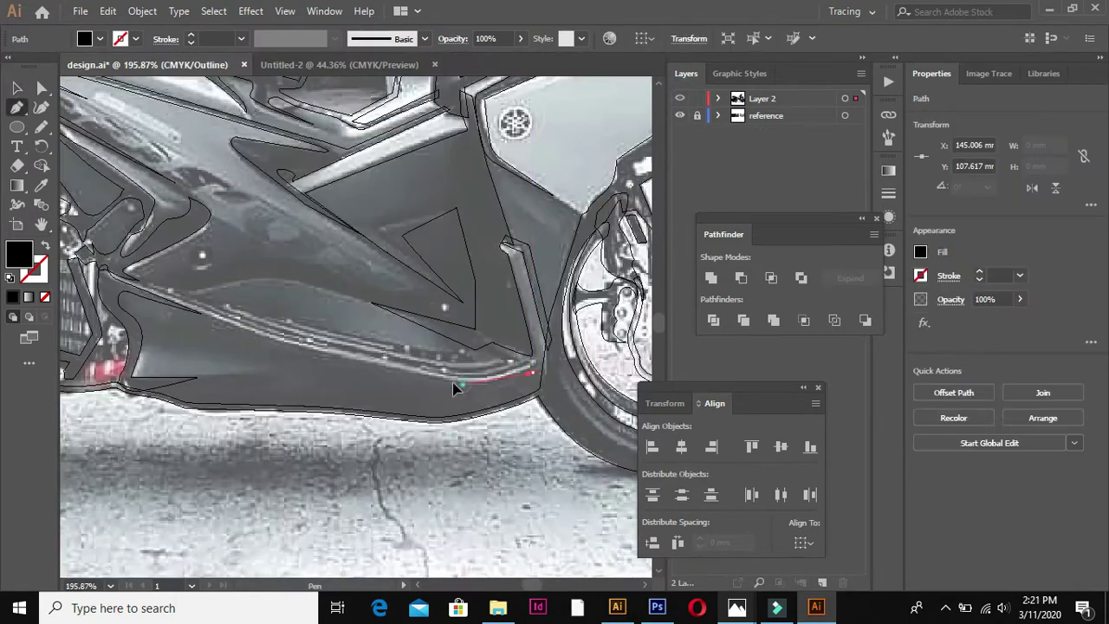
pyautogui.click(432, 379)
pyautogui.click(248, 334)
pyautogui.click(203, 316)
pyautogui.click(421, 395)
pyautogui.moveTo(537, 399); pyautogui.dragTo(559, 418)
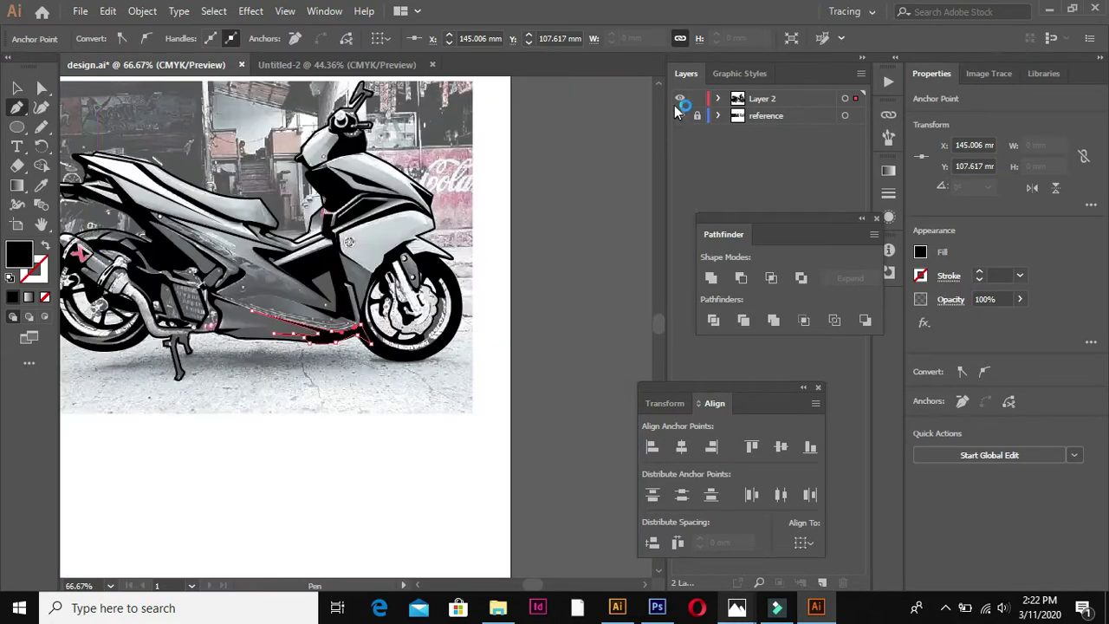
pyautogui.press('v')
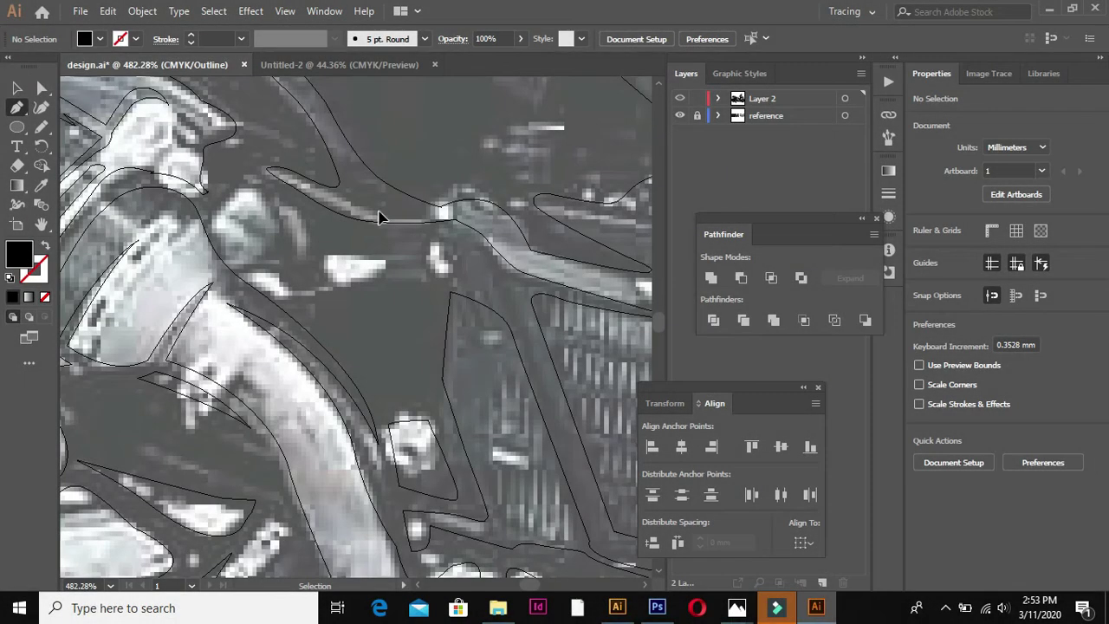
# Draw a curved black hook-shaped spoke piece running from the rear hub toward the rim.
pyautogui.click(373, 212)
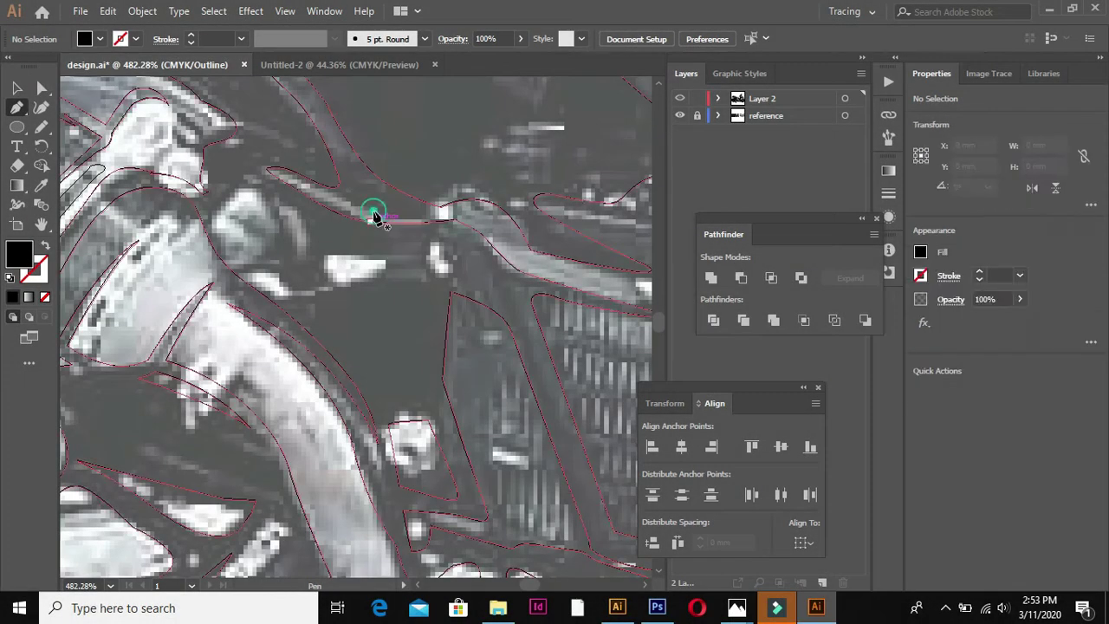
pyautogui.moveTo(401, 258); pyautogui.dragTo(364, 278)
pyautogui.click(257, 299)
pyautogui.moveTo(373, 420); pyautogui.dragTo(422, 396)
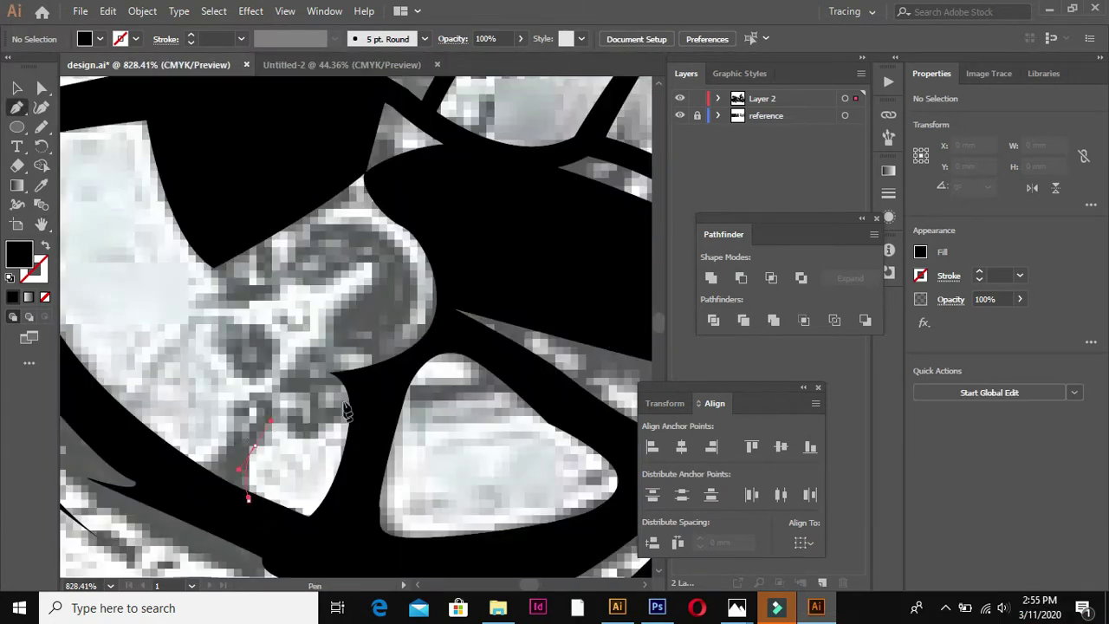
pyautogui.moveTo(351, 349)
pyautogui.mouseDown()
pyautogui.moveTo(378, 352)
pyautogui.moveTo(347, 394)
pyautogui.mouseUp()
pyautogui.click(198, 470)
pyautogui.moveTo(239, 469); pyautogui.dragTo(253, 448)
pyautogui.click(249, 501)
pyautogui.hotkey('ctrl', '-')
pyautogui.hotkey('ctrl', '-')
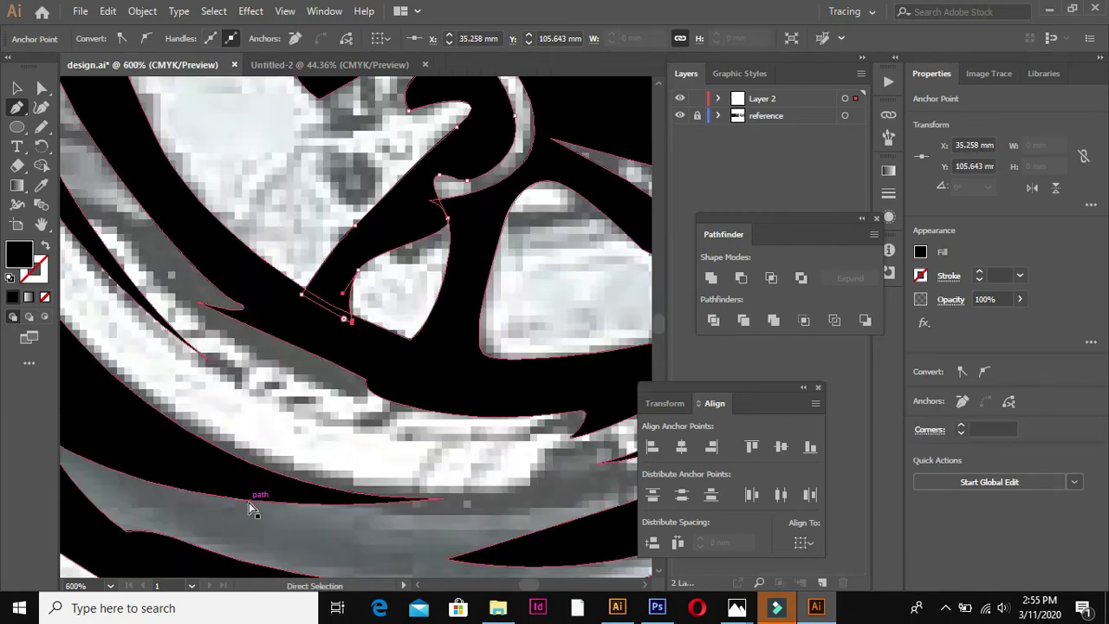
pyautogui.hotkey('ctrl', '-')
pyautogui.hotkey('ctrl', '-')
pyautogui.hotkey('ctrl', '-')
pyautogui.hotkey('ctrl', '-')
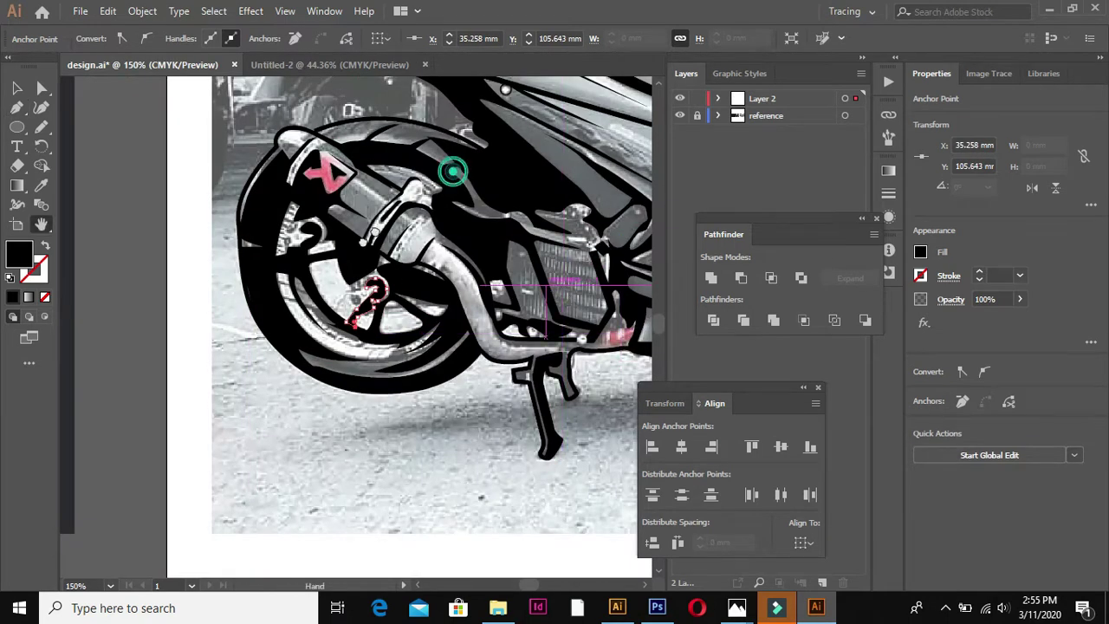
pyautogui.moveTo(452, 172); pyautogui.dragTo(388, 338)
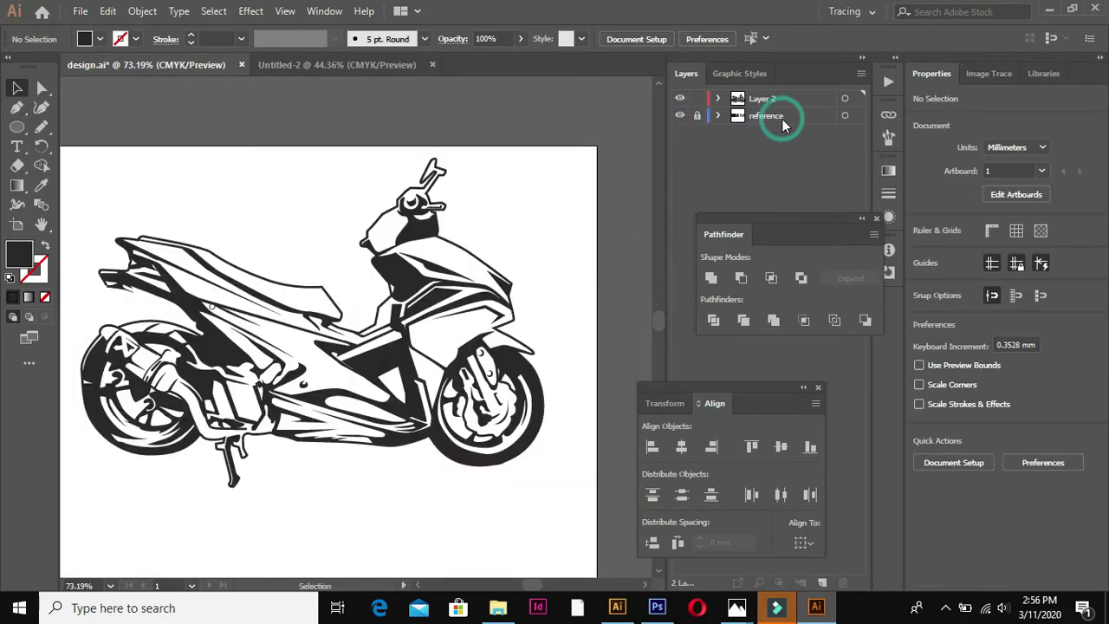
# Select the reference layer and move the floating panels out of the way.
pyautogui.click(784, 124)
pyautogui.moveTo(780, 218); pyautogui.dragTo(983, 293)
pyautogui.moveTo(728, 387); pyautogui.dragTo(953, 404)
pyautogui.press('p')
pyautogui.scroll(5, 507, 201)
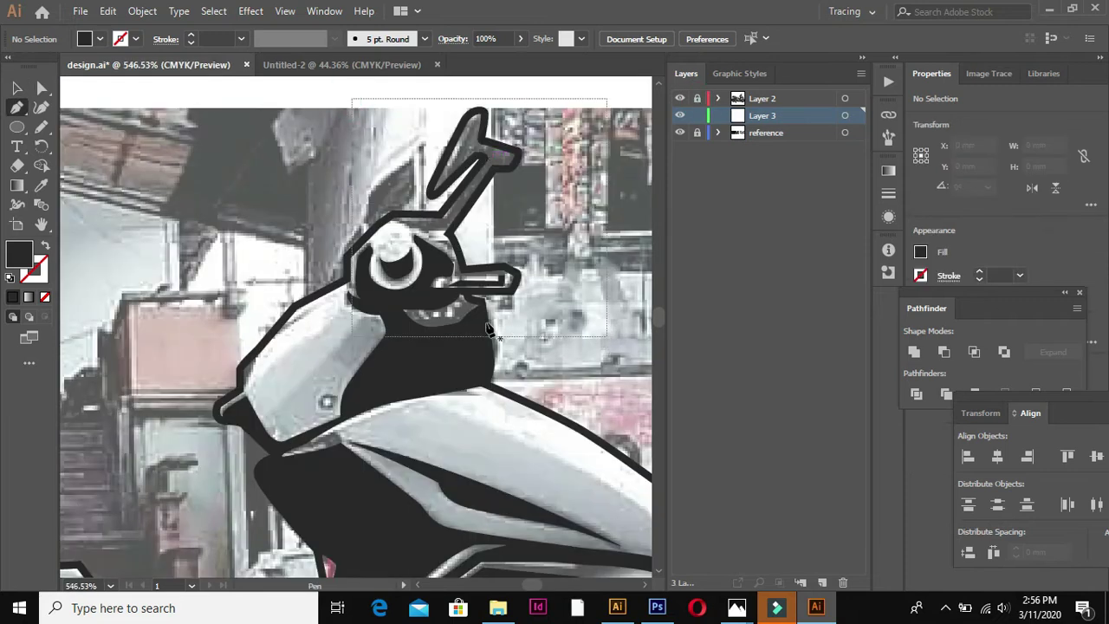
pyautogui.scroll(3, 507, 201)
# Trace around the handlebar lever and give the new shape a #666168 grey fill.
pyautogui.click(300, 359)
pyautogui.moveTo(433, 218)
pyautogui.mouseDown()
pyautogui.moveTo(460, 201)
pyautogui.moveTo(439, 218)
pyautogui.mouseUp()
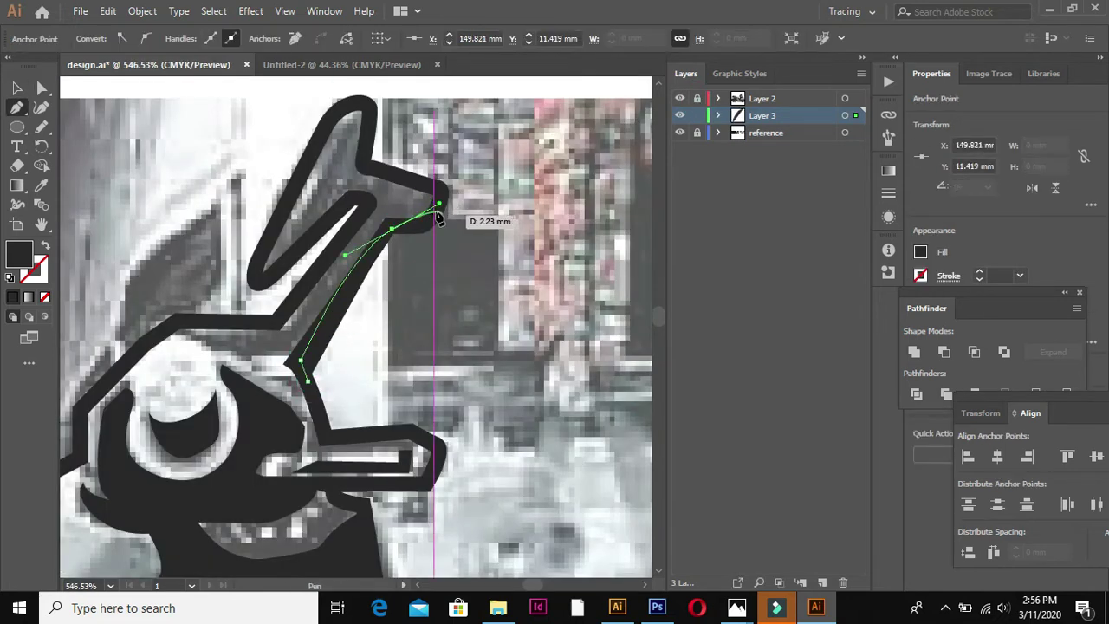
pyautogui.click(434, 199)
pyautogui.click(370, 164)
pyautogui.moveTo(367, 110); pyautogui.dragTo(355, 109)
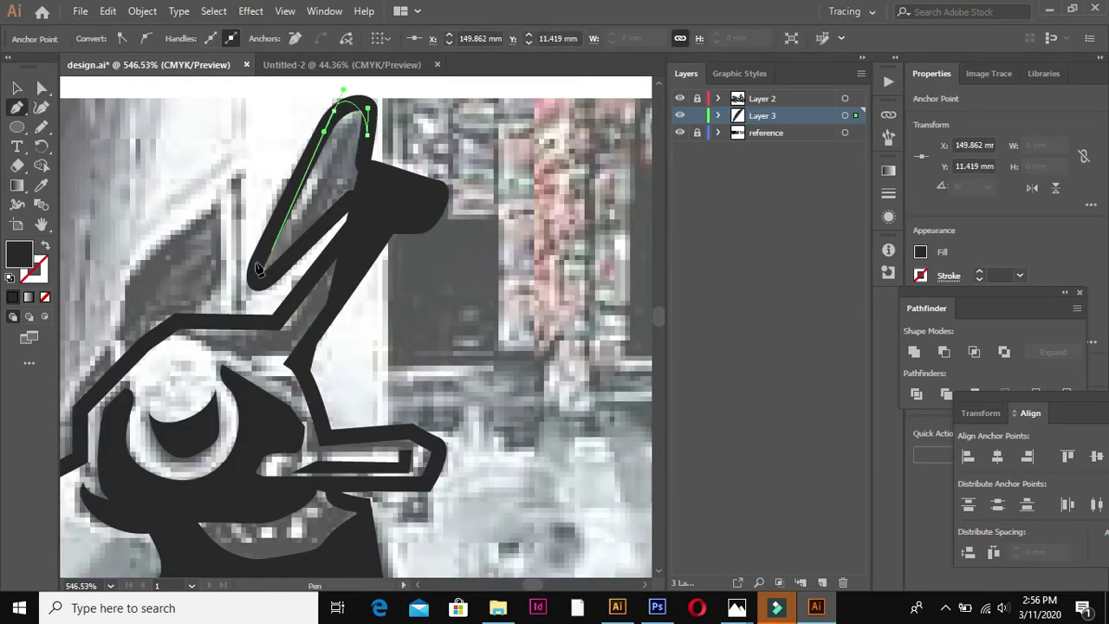
pyautogui.click(257, 268)
pyautogui.doubleClick(21, 252)
pyautogui.click(18, 183)
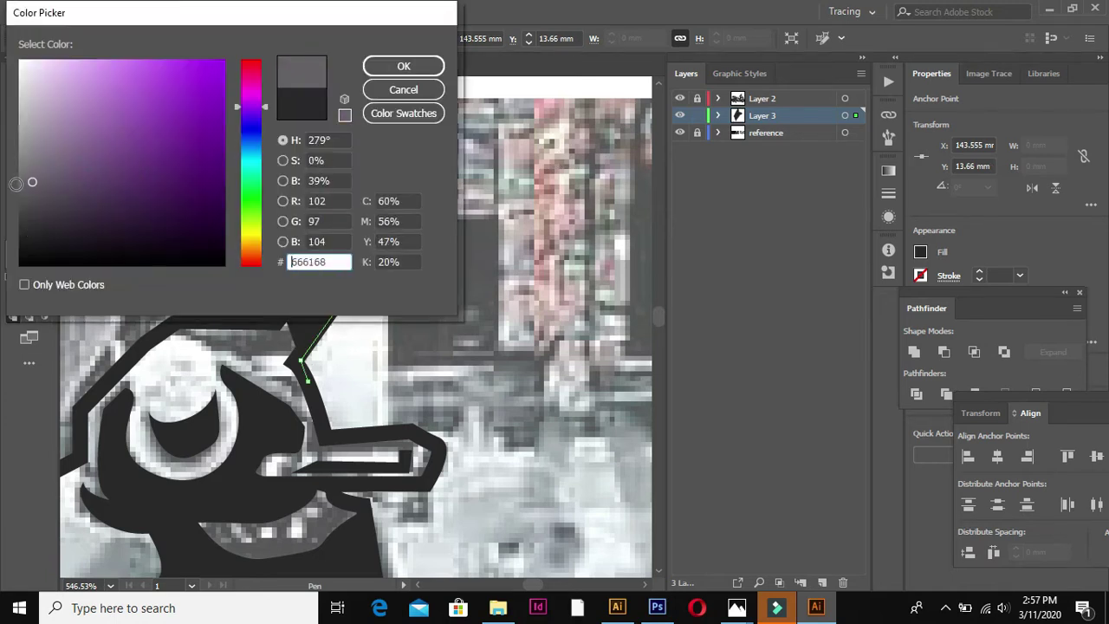
pyautogui.click(407, 65)
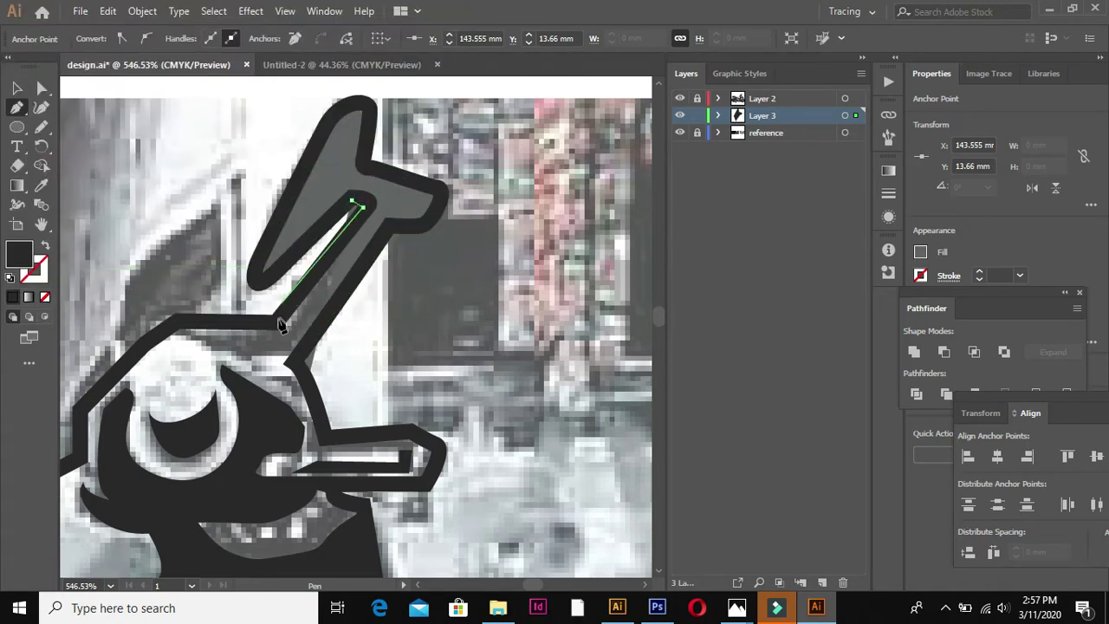
# Continue the grey shape down the front body edge toward the lower body.
pyautogui.click(119, 374)
pyautogui.hotkey('ctrl', '-')
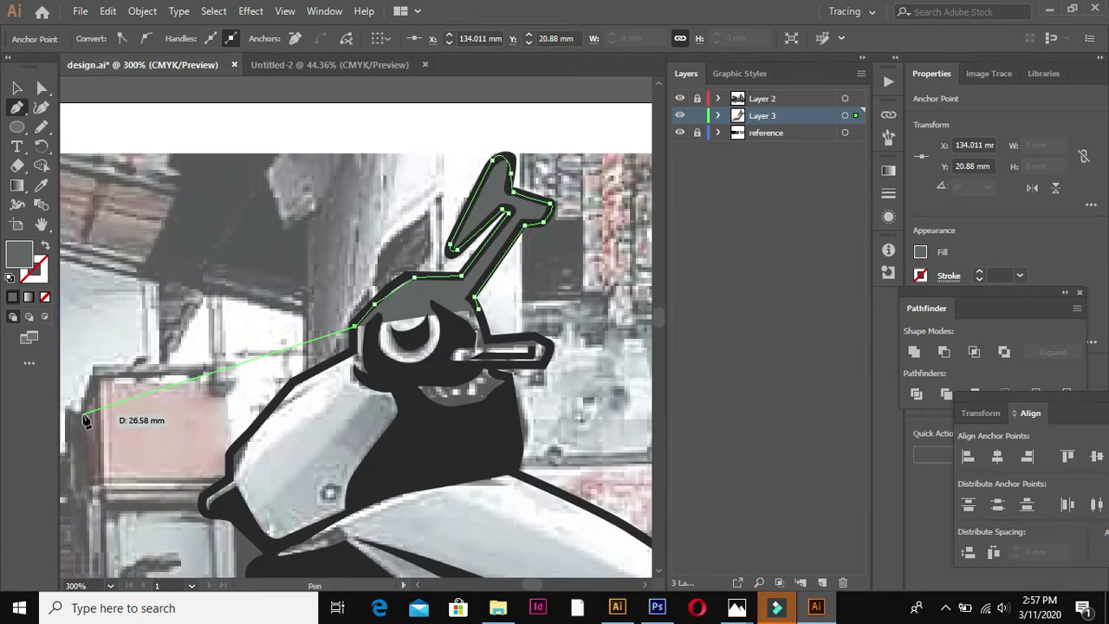
pyautogui.click(228, 453)
pyautogui.click(230, 477)
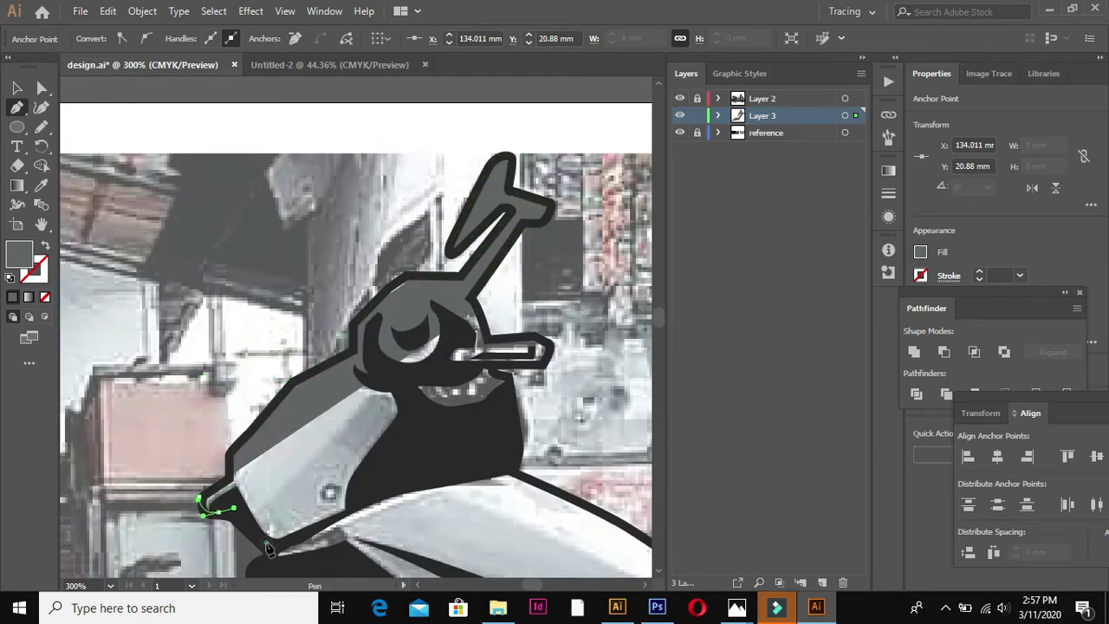
pyautogui.scroll(-5, 265, 494)
pyautogui.click(320, 431)
pyautogui.click(331, 478)
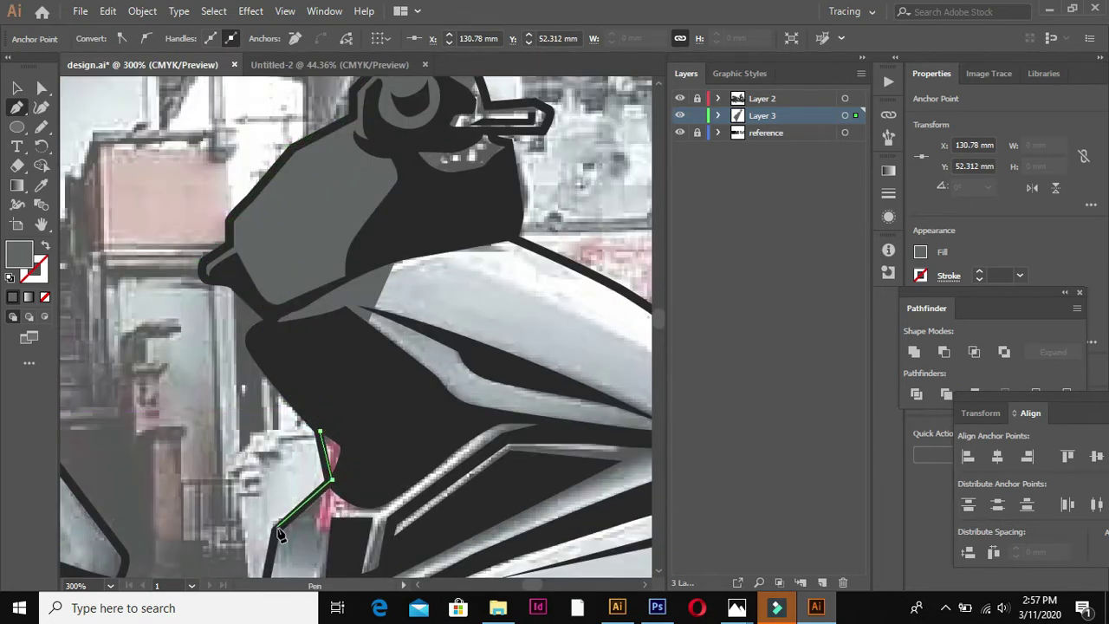
pyautogui.click(276, 530)
# Extend the grey shape to the seat tip and down the tail outline.
pyautogui.scroll(-3, 269, 448)
pyautogui.scroll(-2, 193, 479)
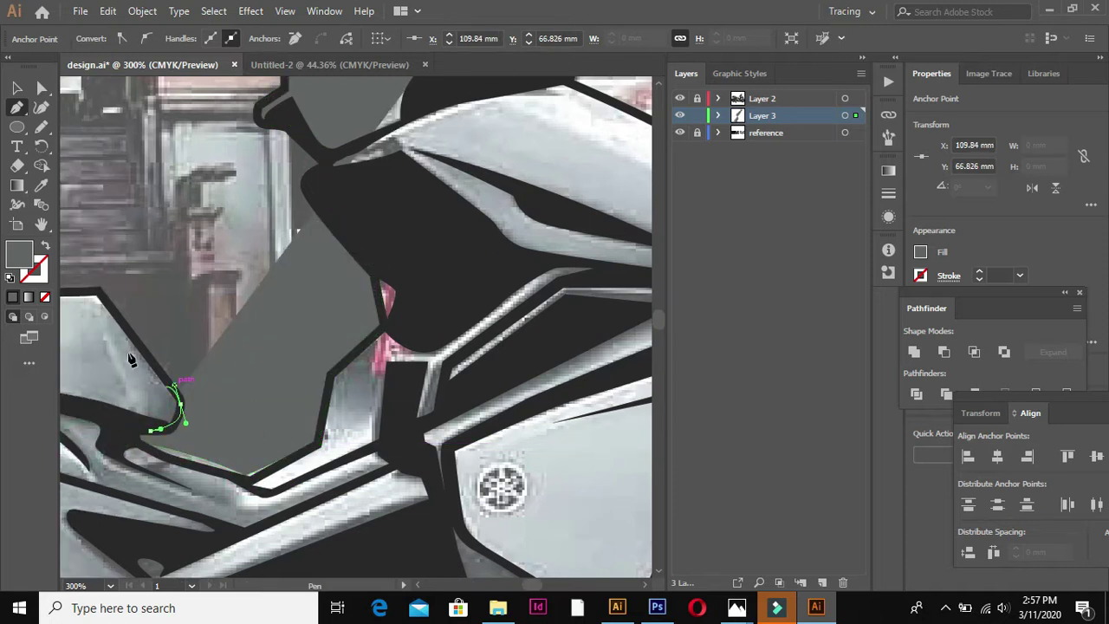
pyautogui.scroll(2, 202, 299)
pyautogui.click(204, 299)
pyautogui.scroll(-2, 130, 251)
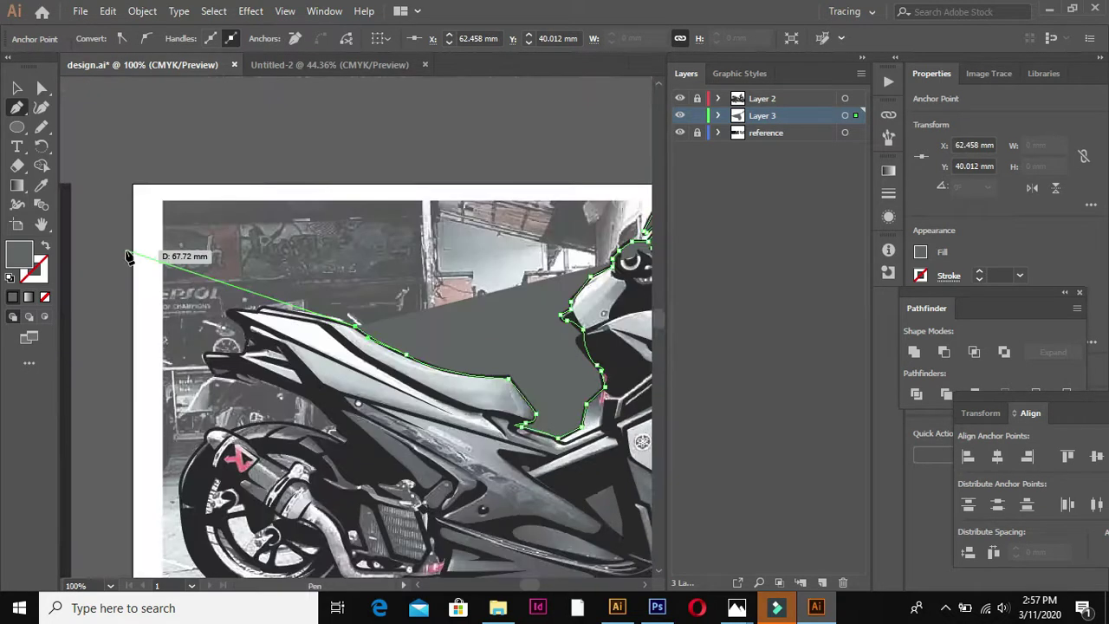
pyautogui.scroll(3, 139, 255)
pyautogui.click(152, 301)
pyautogui.click(143, 327)
# Continue the grey body shape down the tail, over the exhaust top and along the rear wheel.
pyautogui.hscroll(-3, 164, 338)
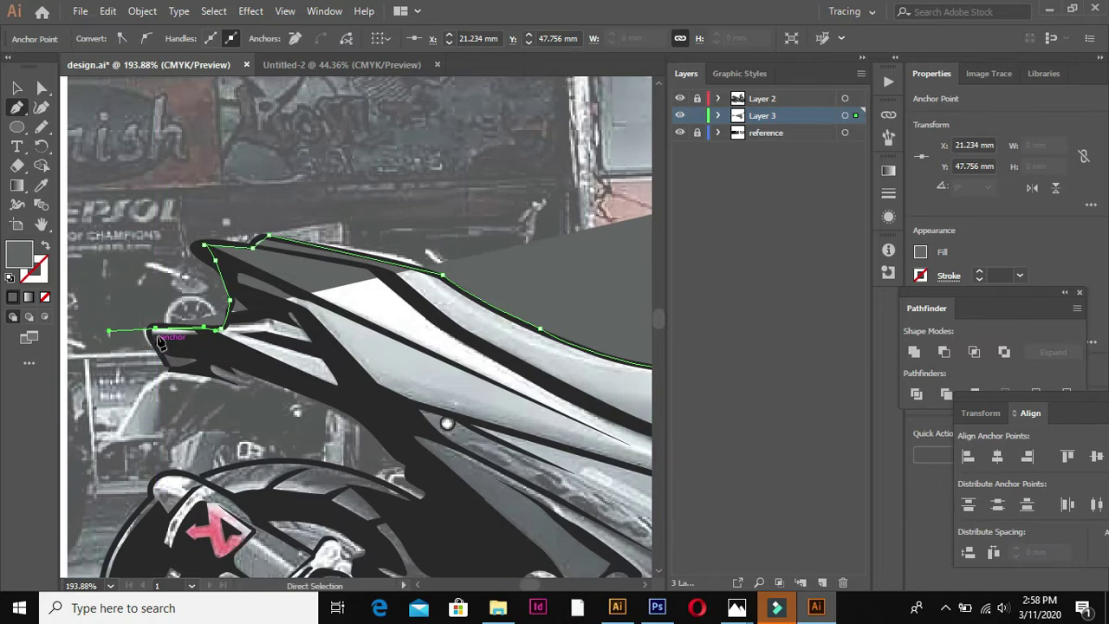
pyautogui.click(332, 400)
pyautogui.click(424, 467)
pyautogui.click(442, 501)
pyautogui.click(427, 510)
pyautogui.click(332, 467)
pyautogui.click(186, 473)
pyautogui.click(121, 529)
# Carry the grey shape past the wheel bottom and kickstand, closing it at the mirror.
pyautogui.scroll(-5, 130, 458)
pyautogui.click(132, 459)
pyautogui.scroll(-3, 159, 519)
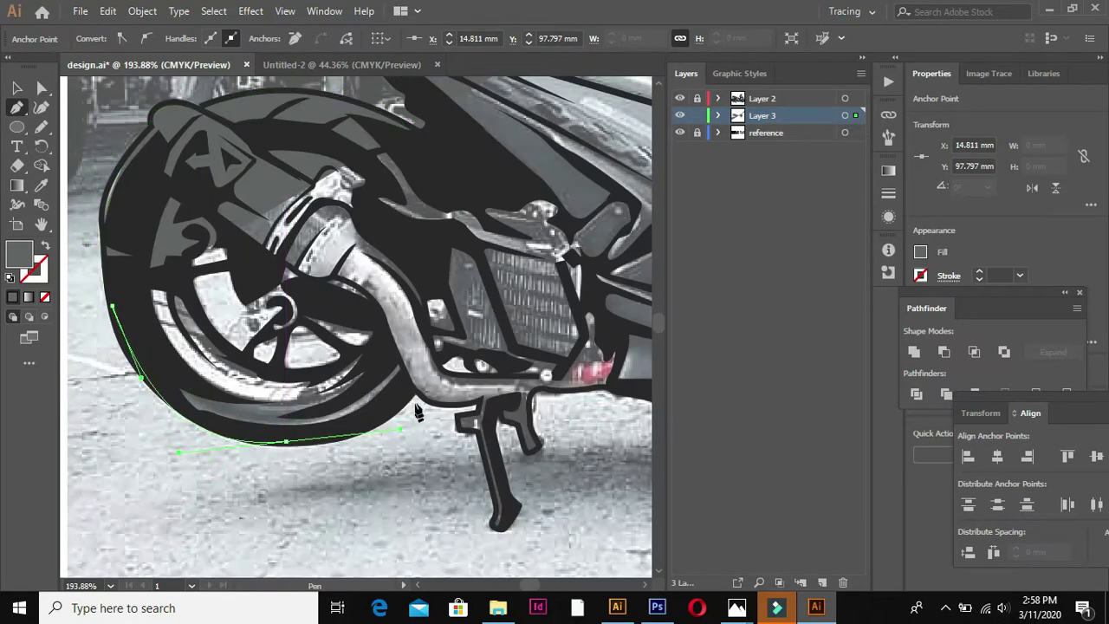
pyautogui.click(468, 414)
pyautogui.click(542, 446)
pyautogui.click(530, 405)
pyautogui.scroll(-3, 534, 395)
pyautogui.scroll(-2, 396, 96)
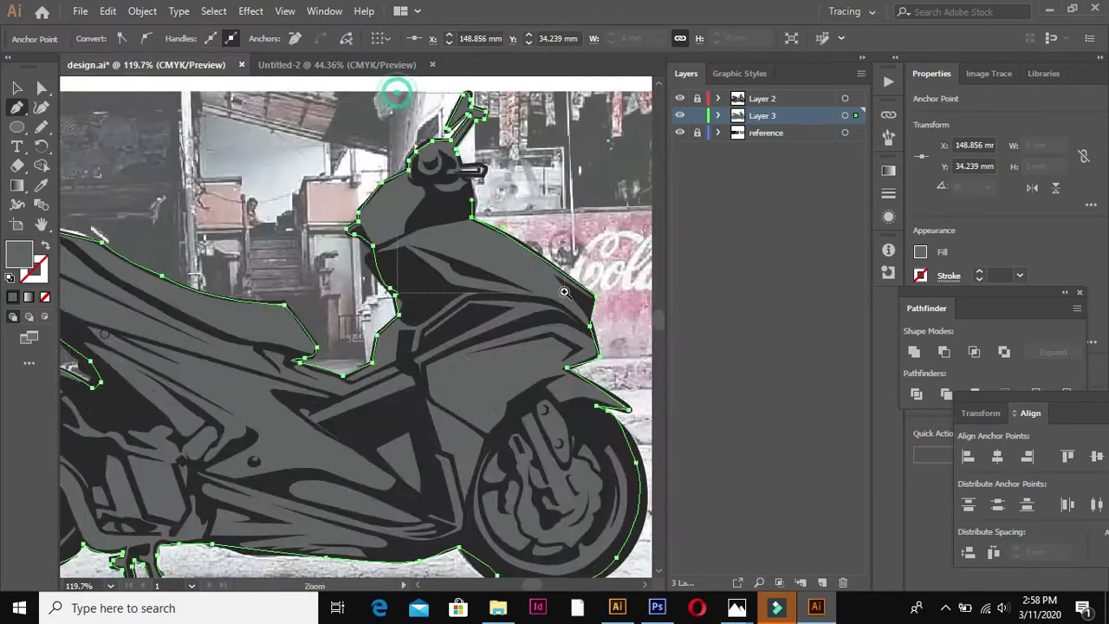
pyautogui.scroll(5, 312, 286)
pyautogui.moveTo(353, 260); pyautogui.dragTo(313, 270)
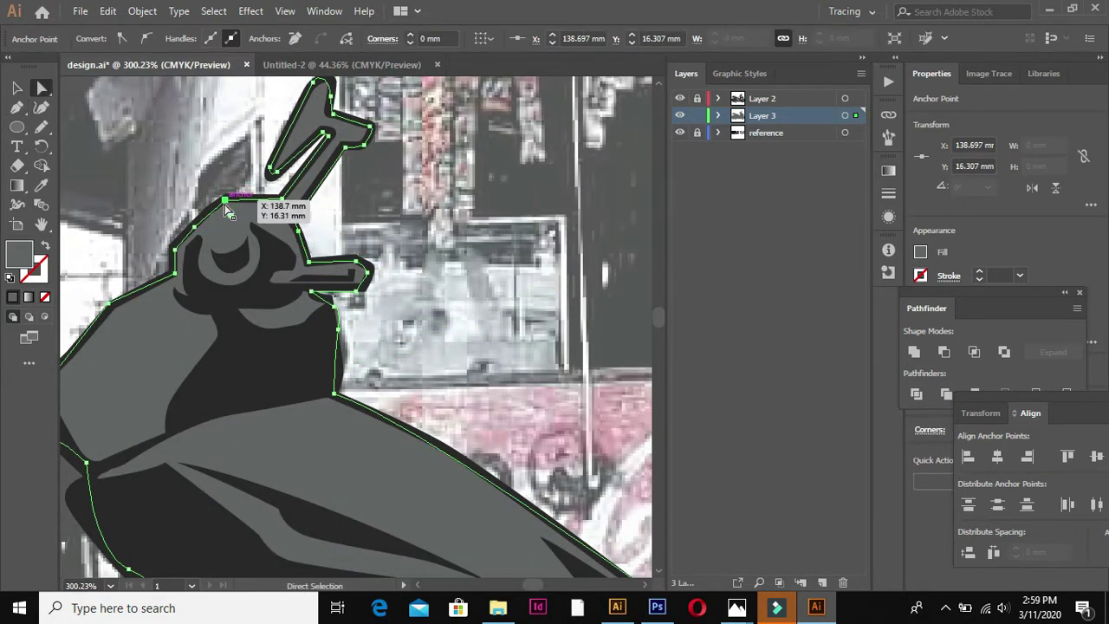
# Draw a closed curved shape inside the front wheel and return to full-colour preview.
pyautogui.hotkey('ctrl', '0')
pyautogui.press('v')
pyautogui.hotkey('ctrl', 'shift', 'a')
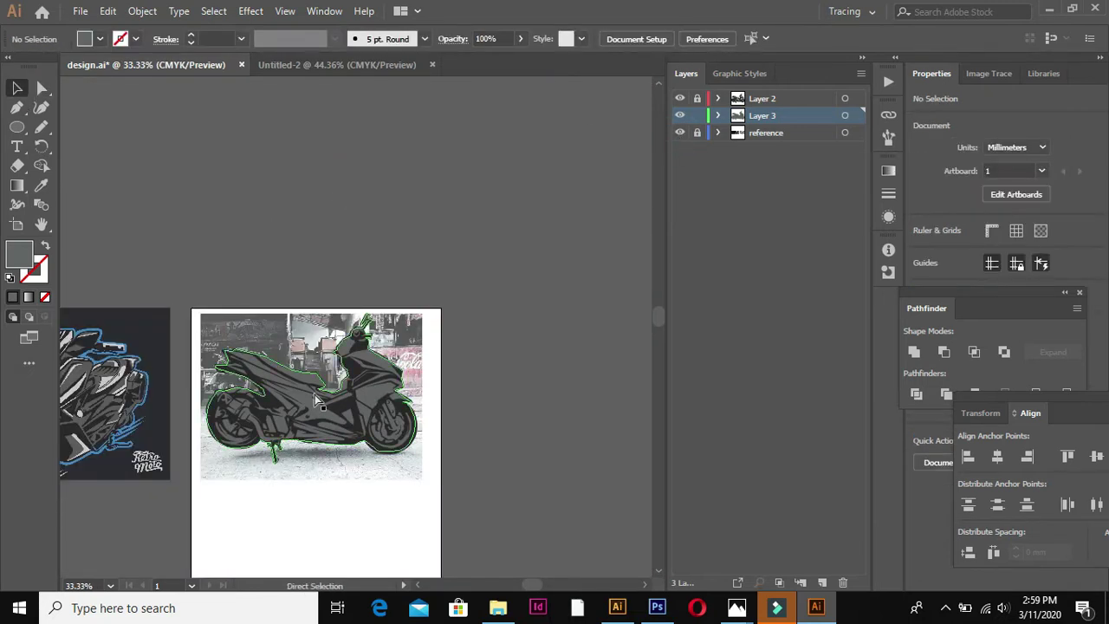
pyautogui.scroll(8, 399, 443)
pyautogui.press('p')
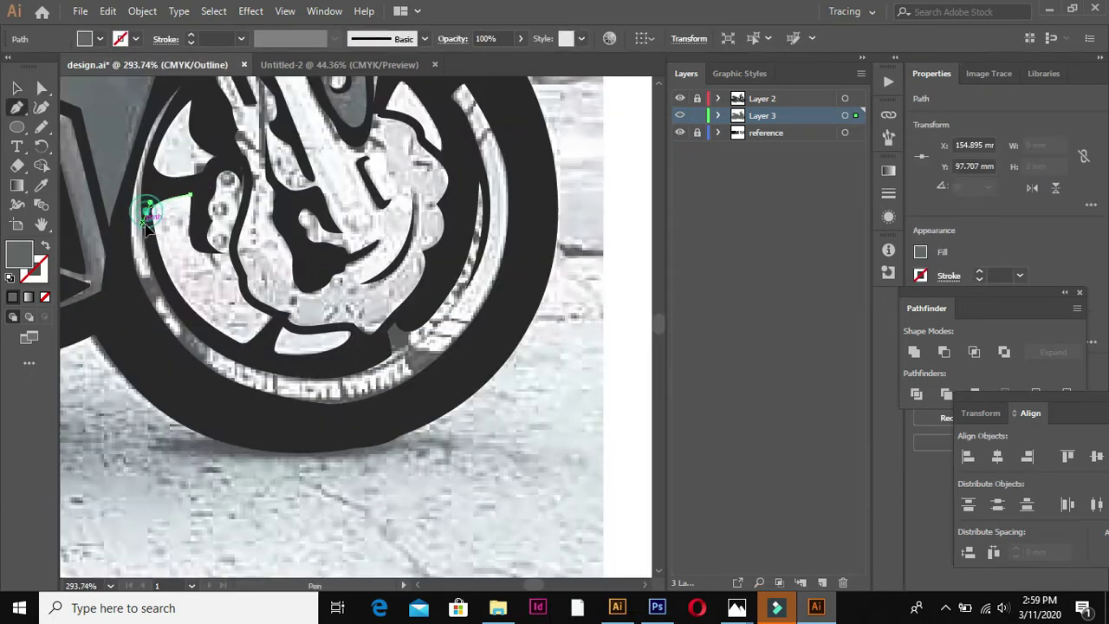
pyautogui.moveTo(245, 351); pyautogui.dragTo(280, 333)
pyautogui.click(199, 242)
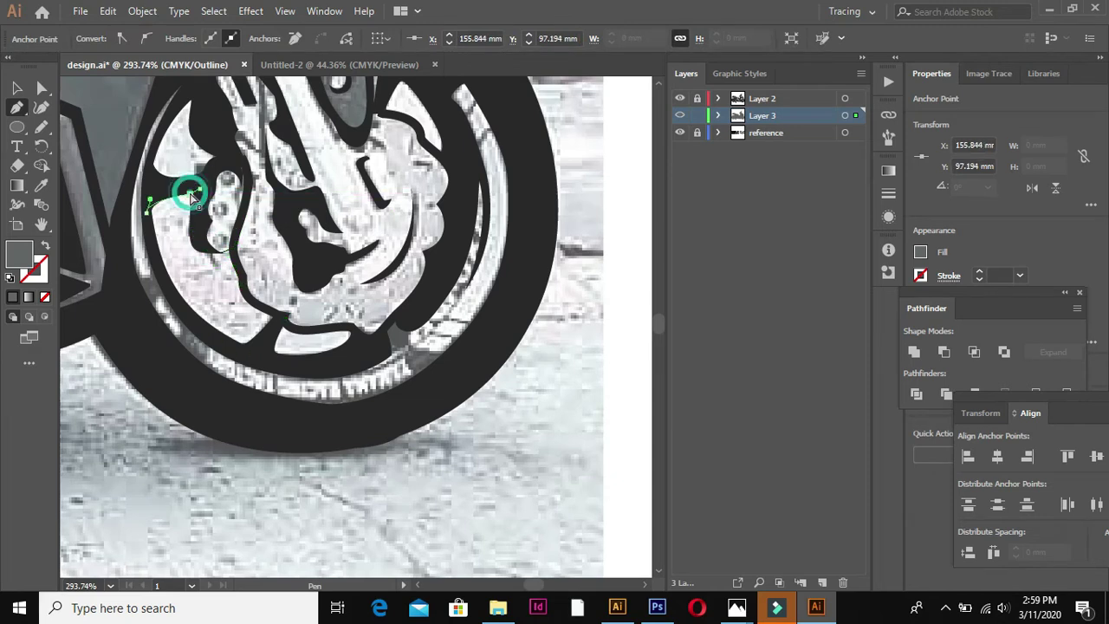
pyautogui.hotkey('ctrl', 'y')
pyautogui.press('v')
pyautogui.scroll(-3, 420, 328)
pyautogui.hotkey('ctrl', 'shift', 'a')
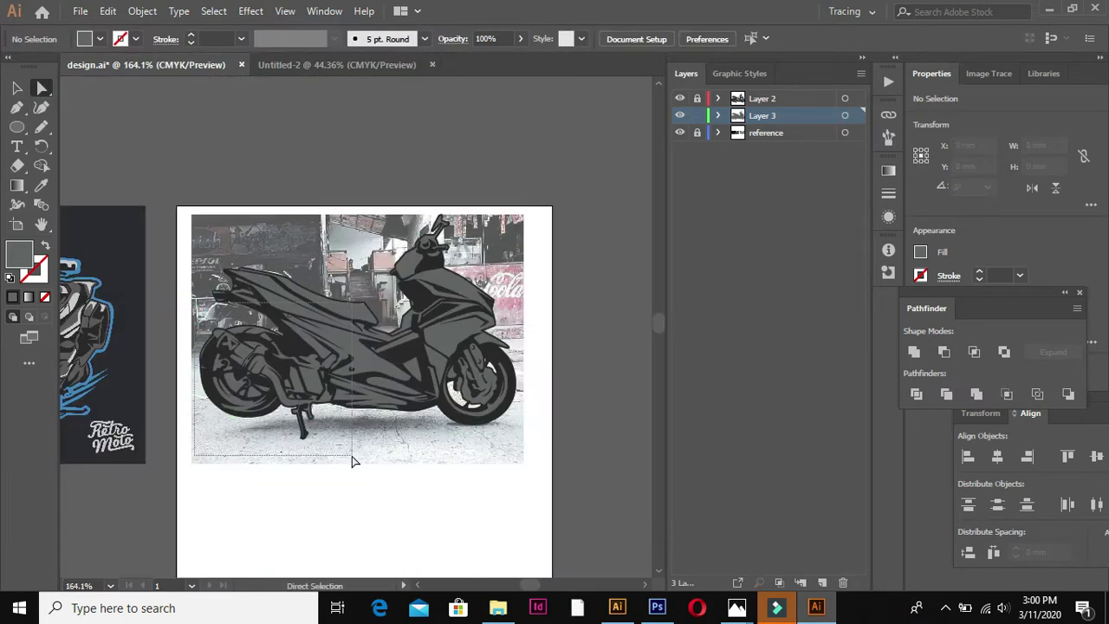
# Draw another curved path over the front body.
pyautogui.press('p')
pyautogui.scroll(8, 272, 321)
pyautogui.click(275, 321)
pyautogui.moveTo(310, 297); pyautogui.dragTo(329, 299)
pyautogui.click(353, 292)
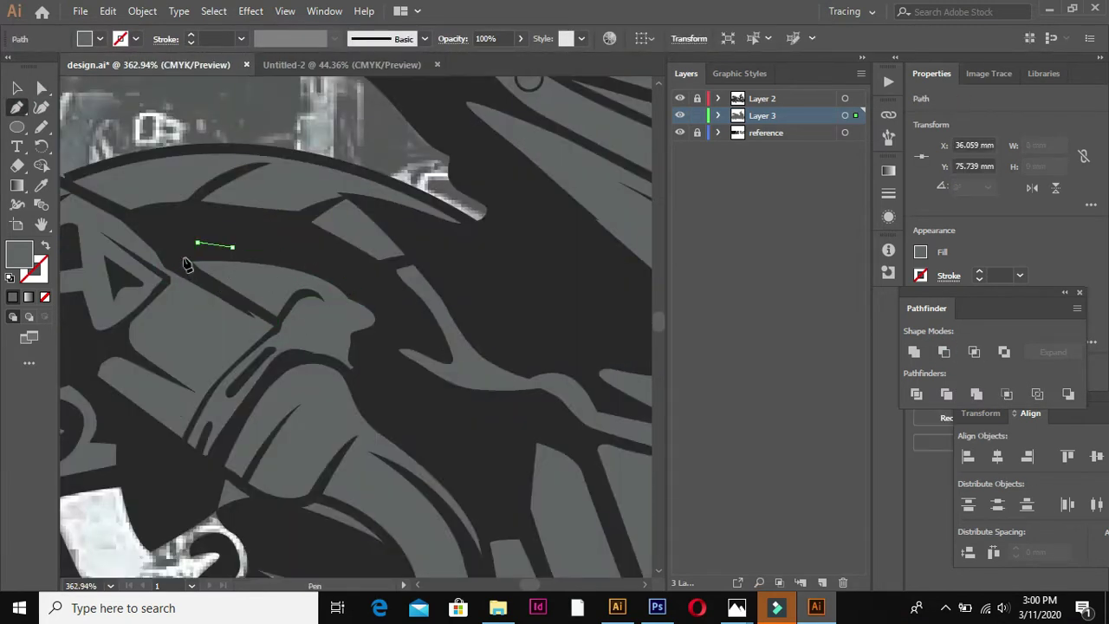
pyautogui.click(42, 87)
pyautogui.scroll(-3, 346, 329)
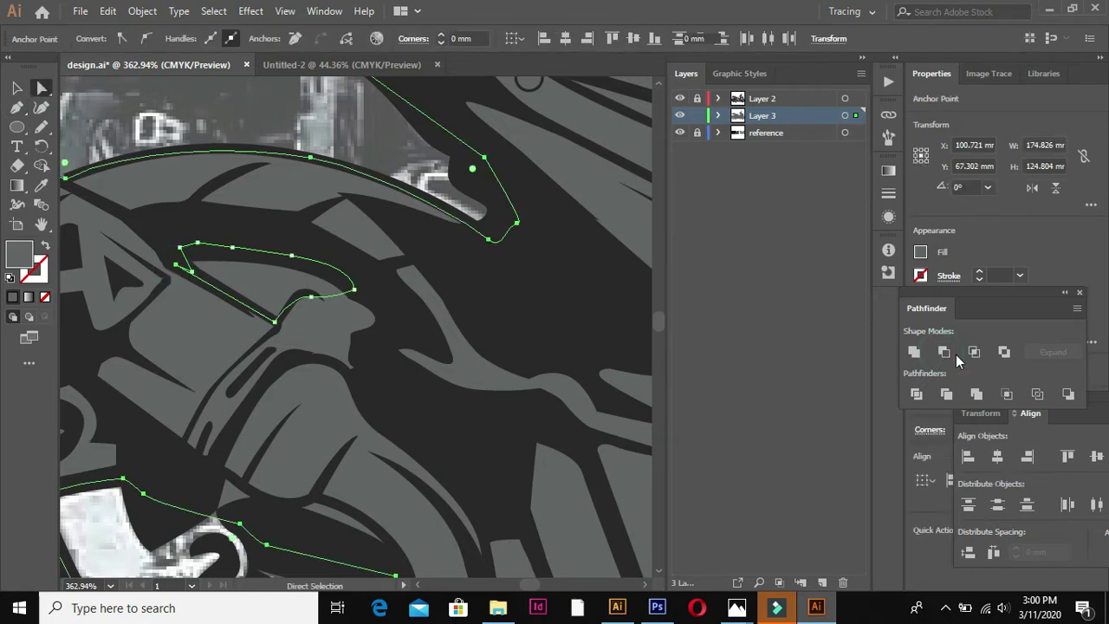
# Apply Pathfinder Minus Front to cut the front shapes out of the body piece.
pyautogui.click(944, 350)
pyautogui.scroll(-3, 455, 275)
pyautogui.scroll(-3, 455, 276)
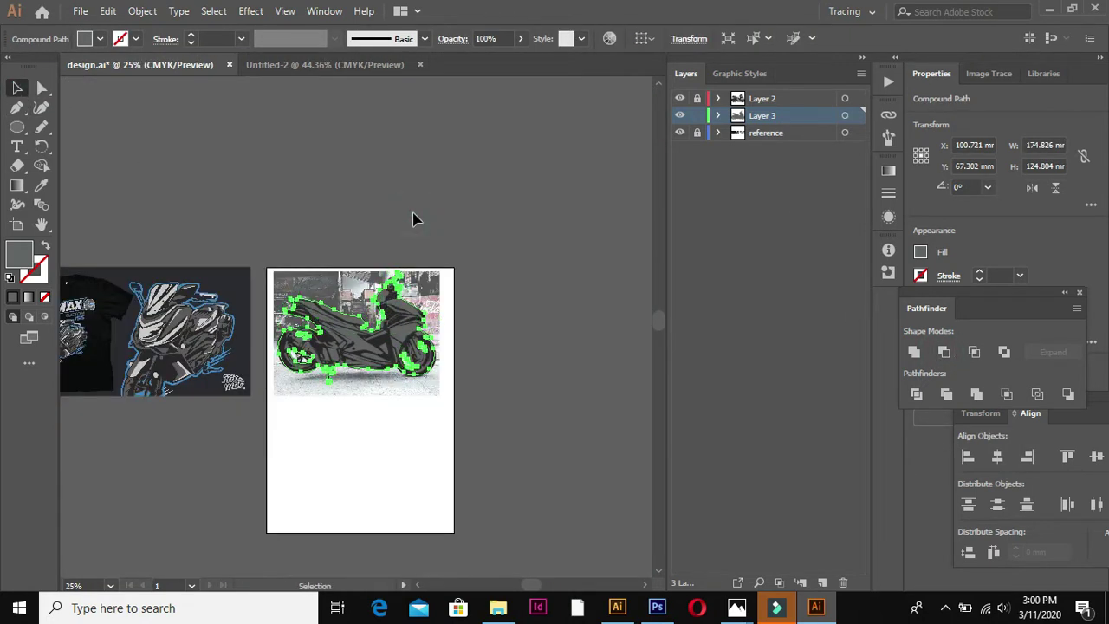
pyautogui.hotkey('ctrl', 'shift', 'a')
pyautogui.hotkey('ctrl', 'l')
pyautogui.press('v')
pyautogui.scroll(5, 417, 297)
# Trace a highlight shape over the front fairing and fill it light grey.
pyautogui.scroll(4, 418, 297)
pyautogui.click(190, 295)
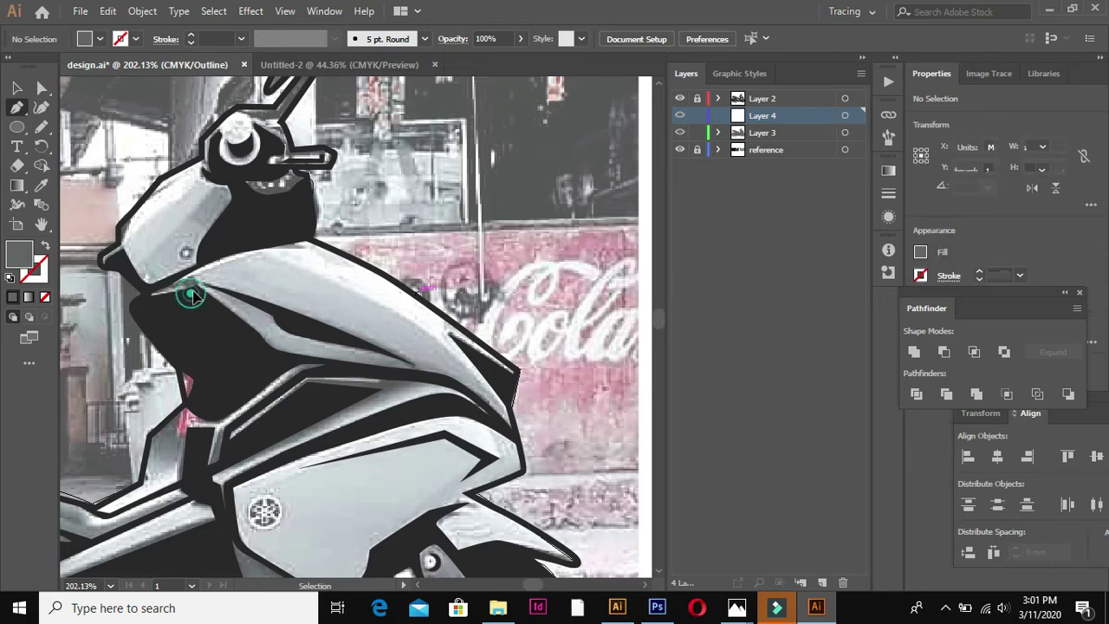
pyautogui.moveTo(450, 353); pyautogui.dragTo(487, 381)
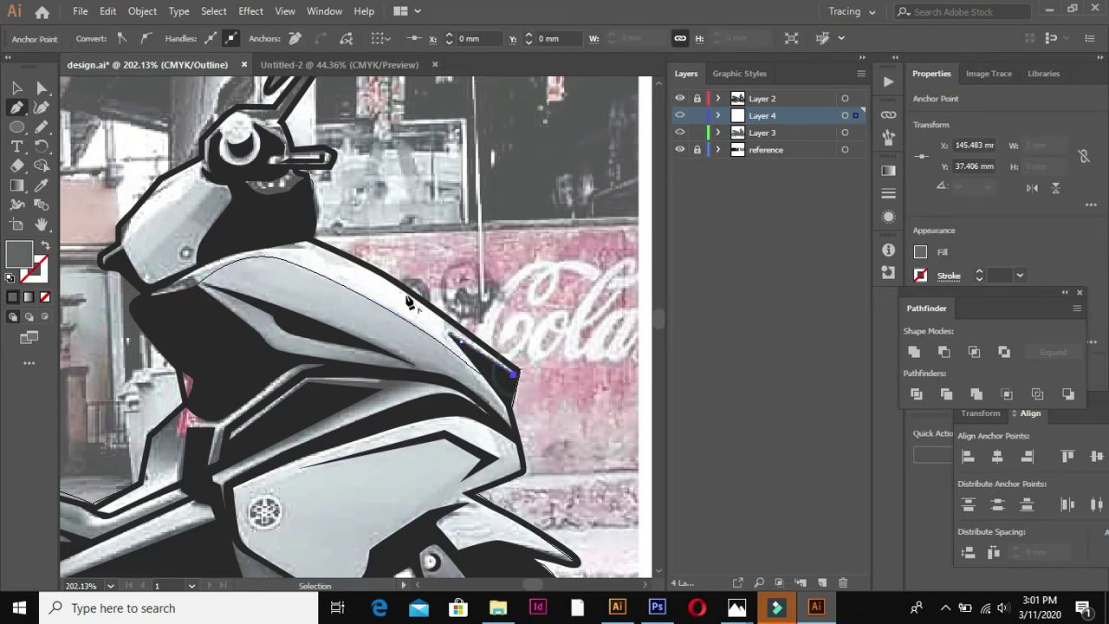
pyautogui.click(204, 288)
pyautogui.hotkey('ctrl', 'y')
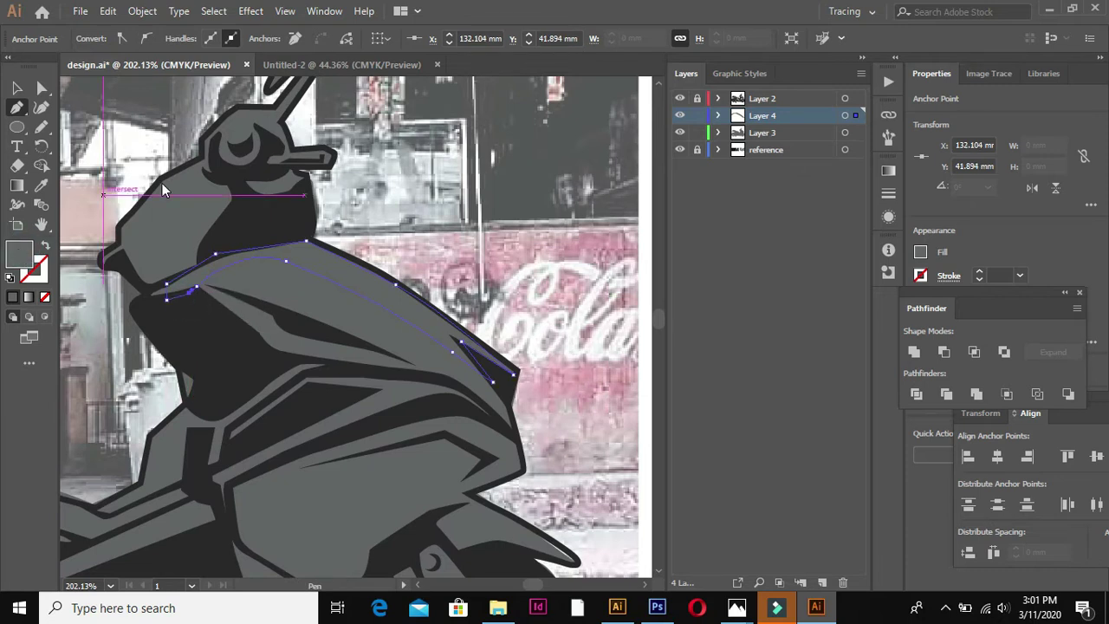
pyautogui.doubleClick(23, 253)
pyautogui.click(66, 98)
pyautogui.click(396, 69)
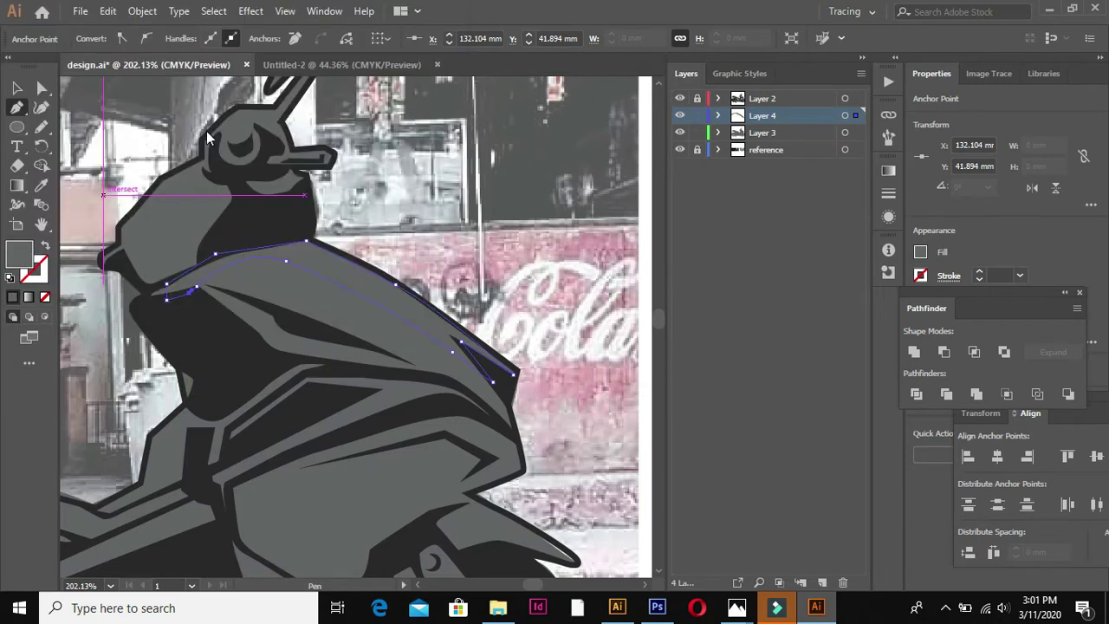
pyautogui.keyDown('ctrl'); pyautogui.click(465, 167); pyautogui.keyUp('ctrl')
# Reshape the highlight paths around the handlebar mount and the headlight arc.
pyautogui.hotkey('ctrl', '0')
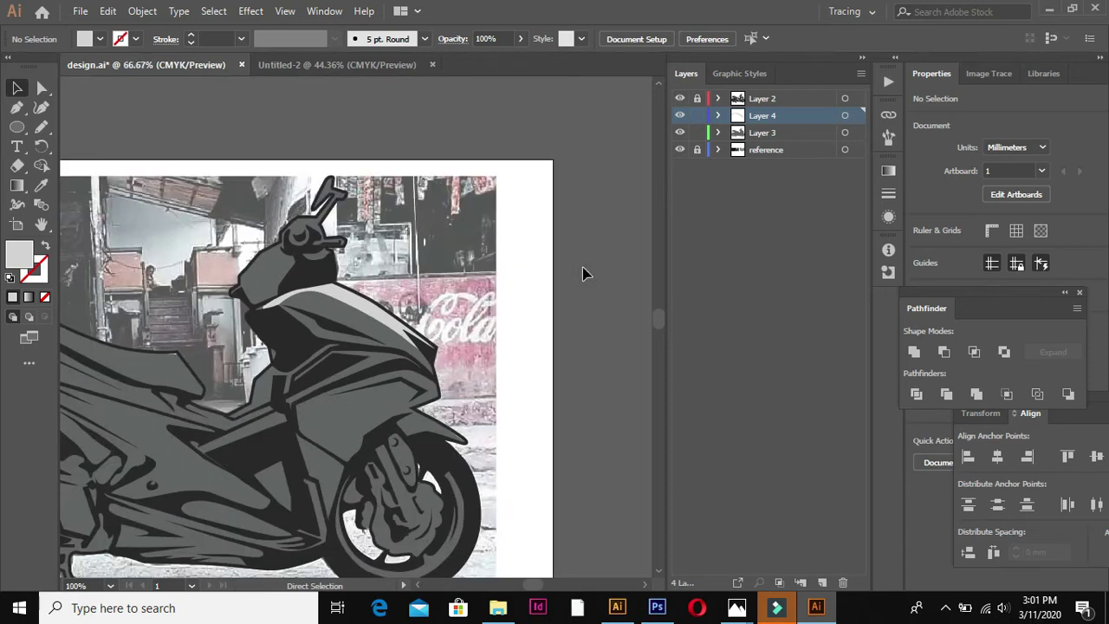
pyautogui.hotkey('ctrl', 'y')
pyautogui.scroll(5, 425, 333)
pyautogui.click(369, 250)
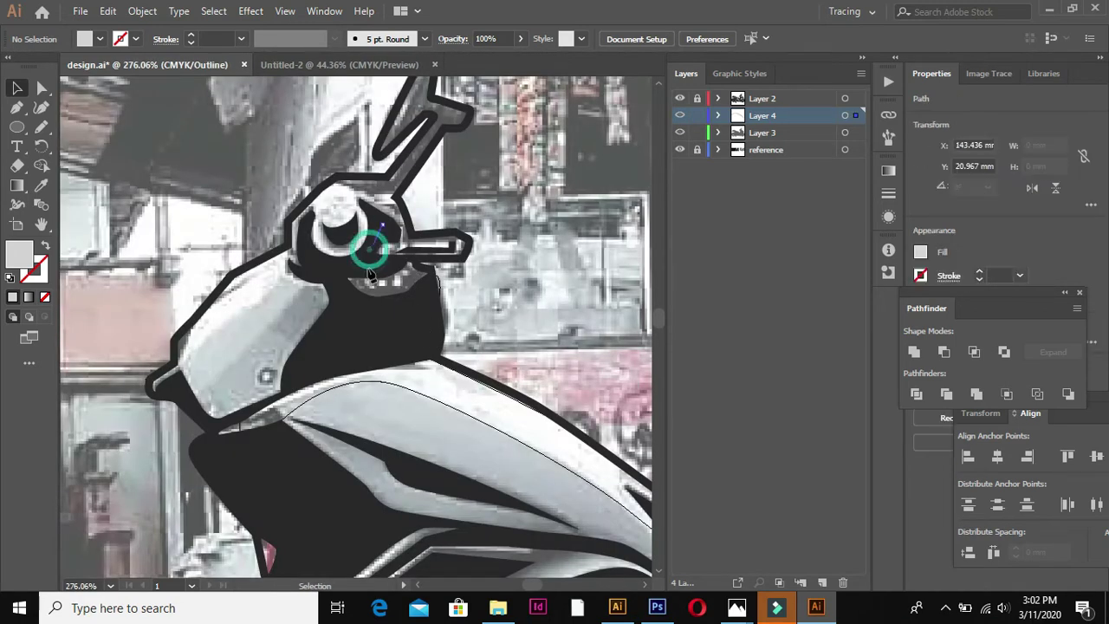
pyautogui.click(330, 277)
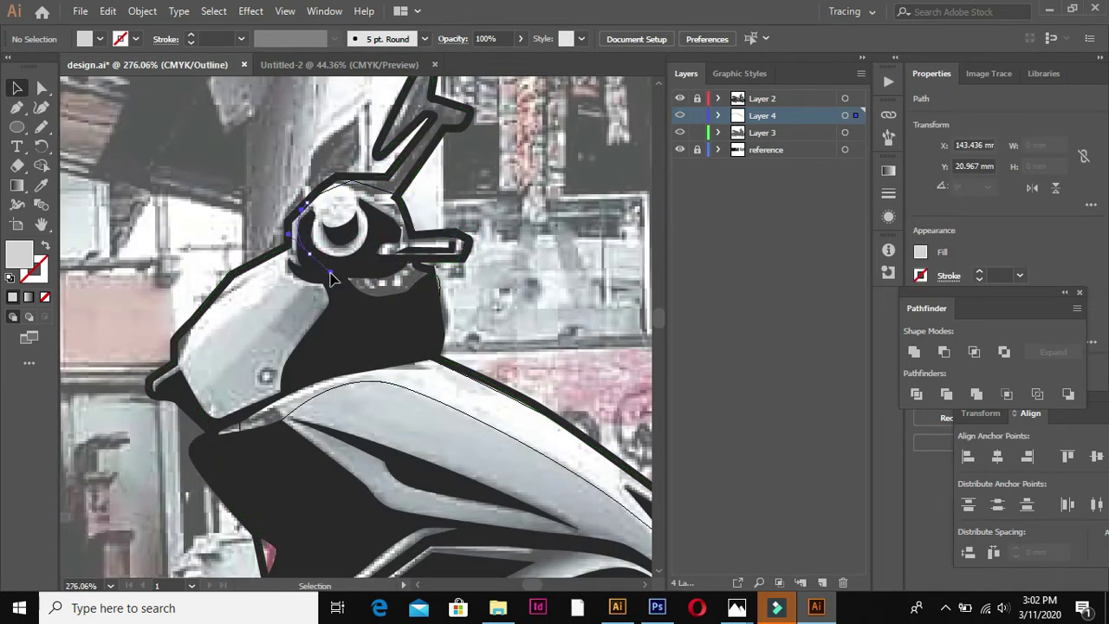
pyautogui.moveTo(373, 227); pyautogui.dragTo(387, 234)
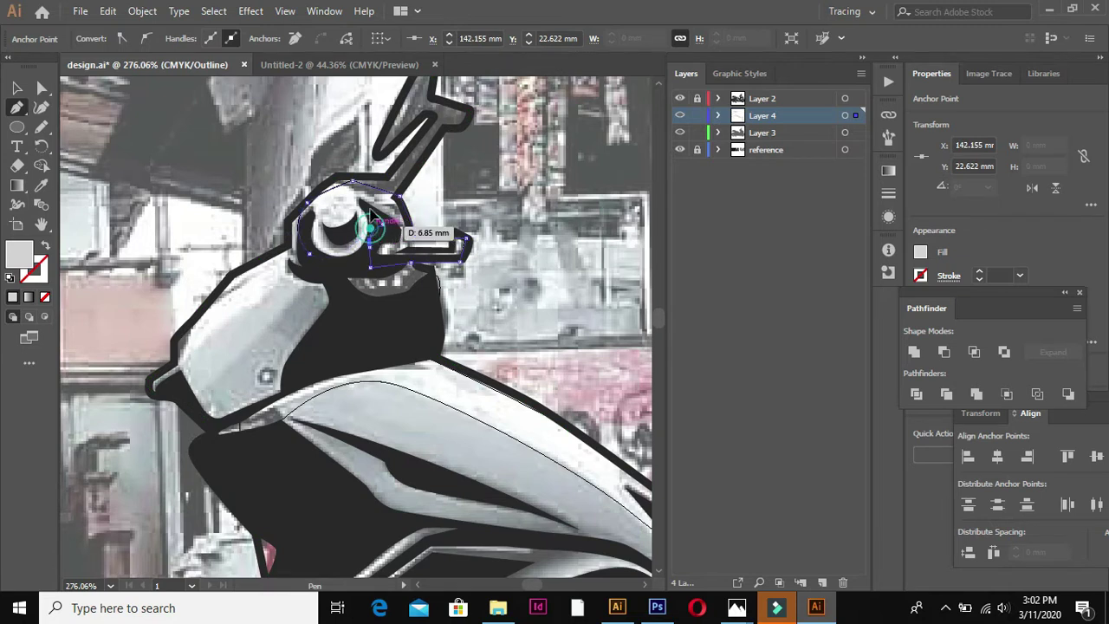
pyautogui.hotkey('ctrl', 'y')
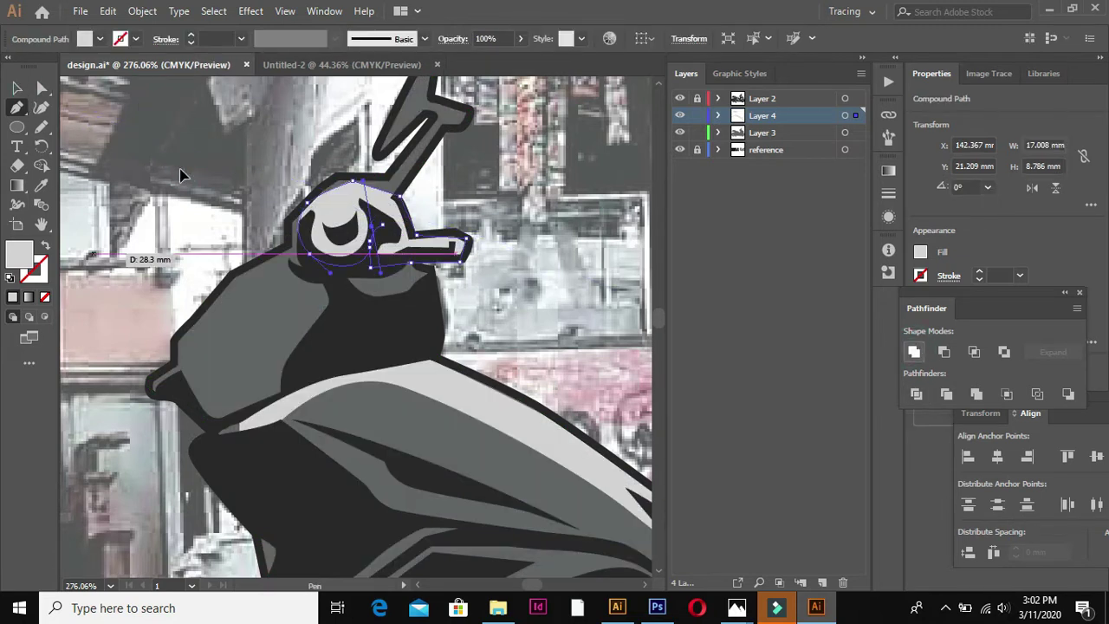
# Zoom out to the whole page and hide the reference photo layer.
pyautogui.press('v')
pyautogui.hotkey('ctrl', 'shift', 'a')
pyautogui.hotkey('ctrl', '1')
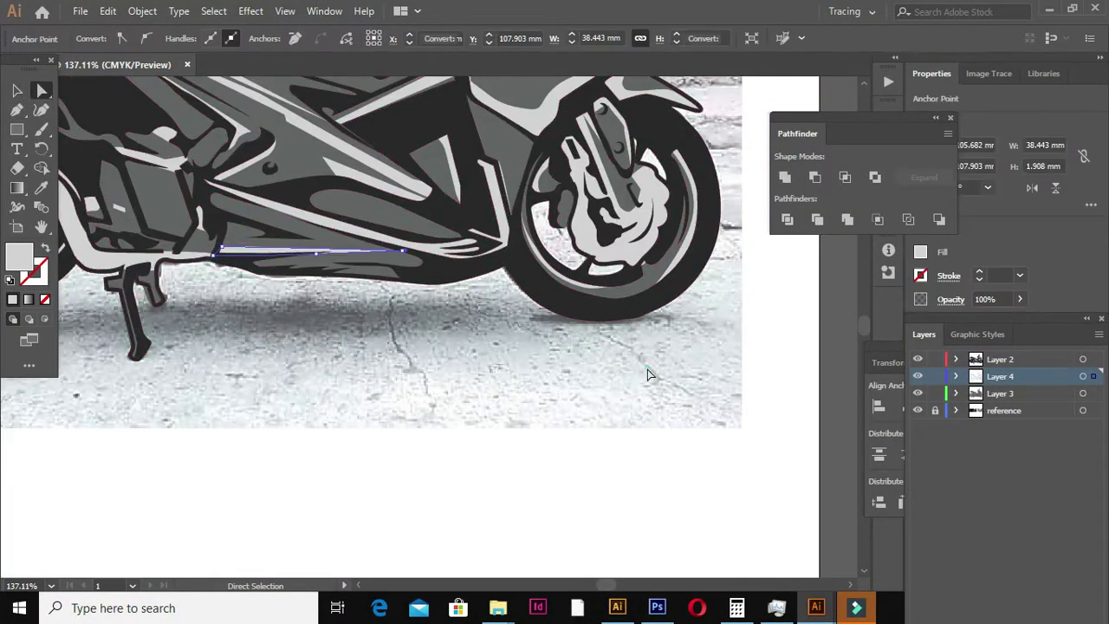
pyautogui.hotkey('ctrl', '0')
pyautogui.click(917, 410)
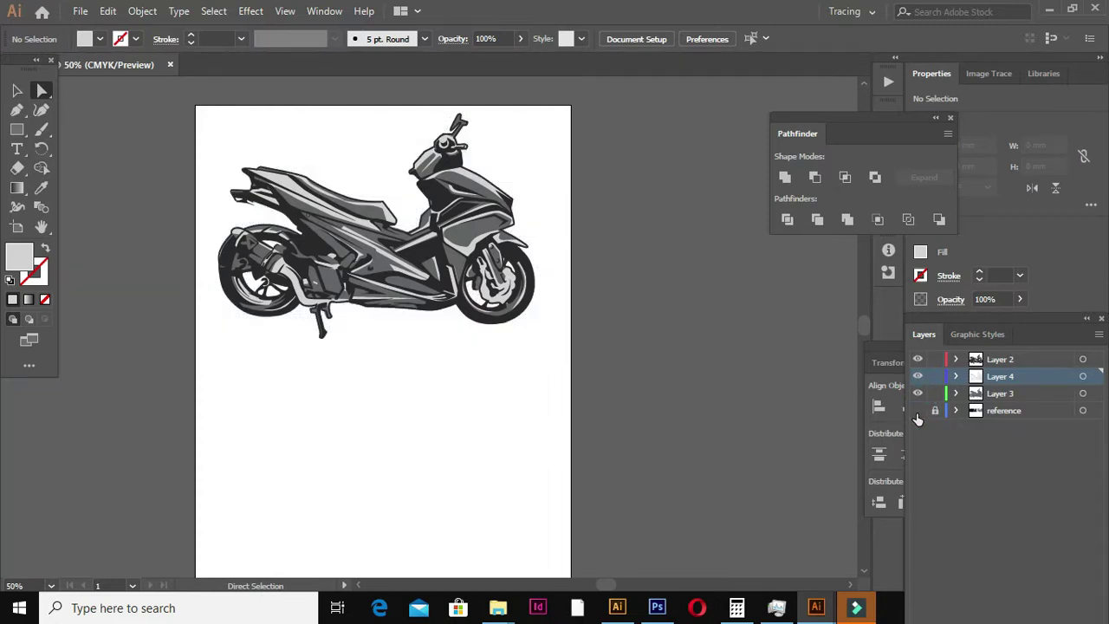
pyautogui.click(18, 90)
# Shrink the scooter, move it lower, and place a text object above it.
pyautogui.moveTo(220, 166)
pyautogui.mouseDown()
pyautogui.moveTo(559, 394)
pyautogui.moveTo(520, 483)
pyautogui.mouseUp()
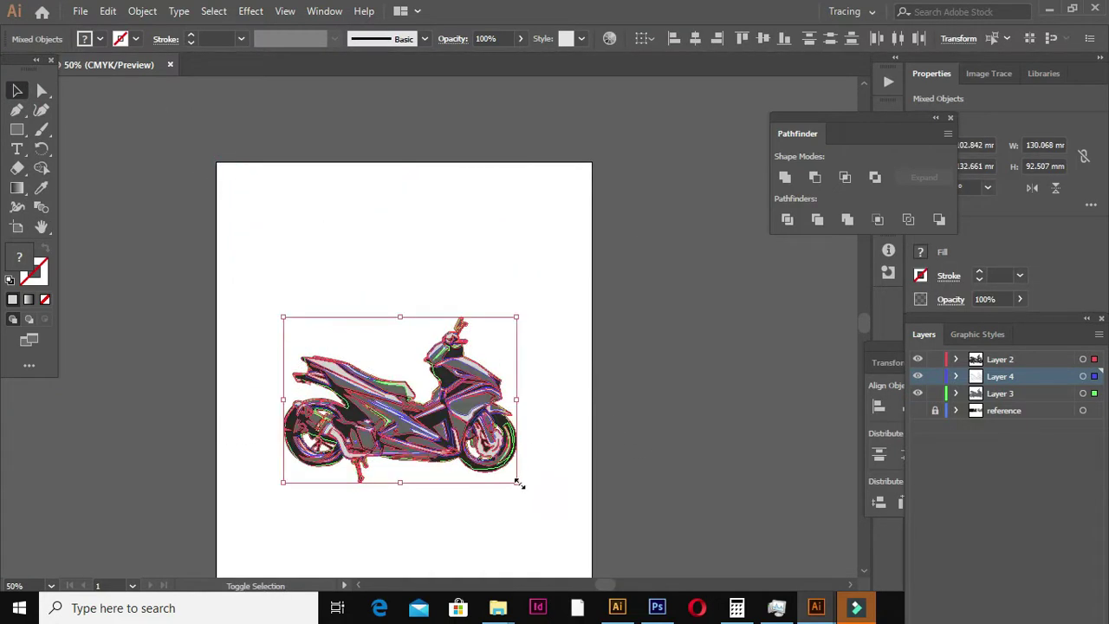
pyautogui.click(632, 394)
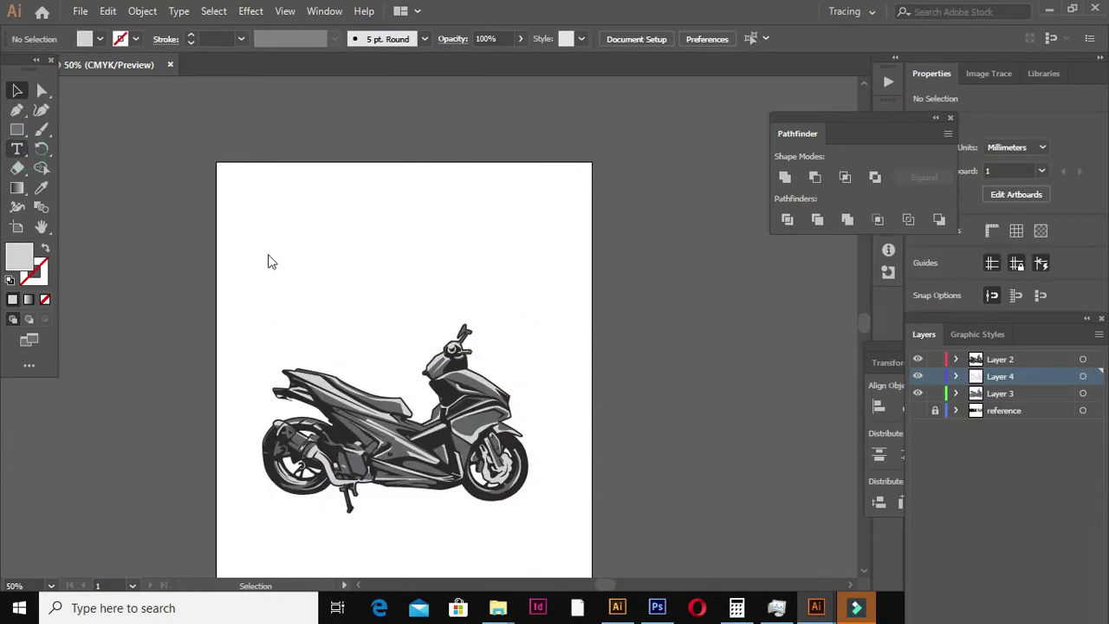
pyautogui.press('t')
pyautogui.click(347, 278)
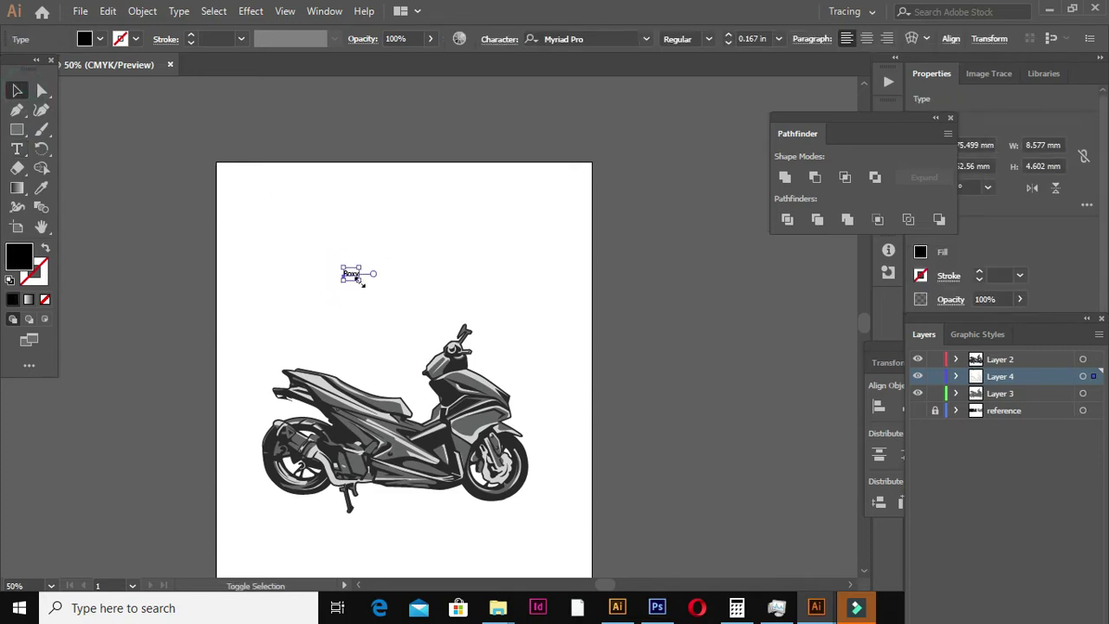
# Enlarge the text and change its font to Marketing Script.
pyautogui.moveTo(362, 283); pyautogui.dragTo(443, 356)
pyautogui.click(408, 223)
pyautogui.press('t')
pyautogui.doubleClick(375, 320)
pyautogui.click(555, 39)
pyautogui.write('mark')
pyautogui.click(577, 144)
# Scale the Roxie title larger and position it above the scooter.
pyautogui.click(18, 91)
pyautogui.moveTo(303, 277); pyautogui.dragTo(255, 265)
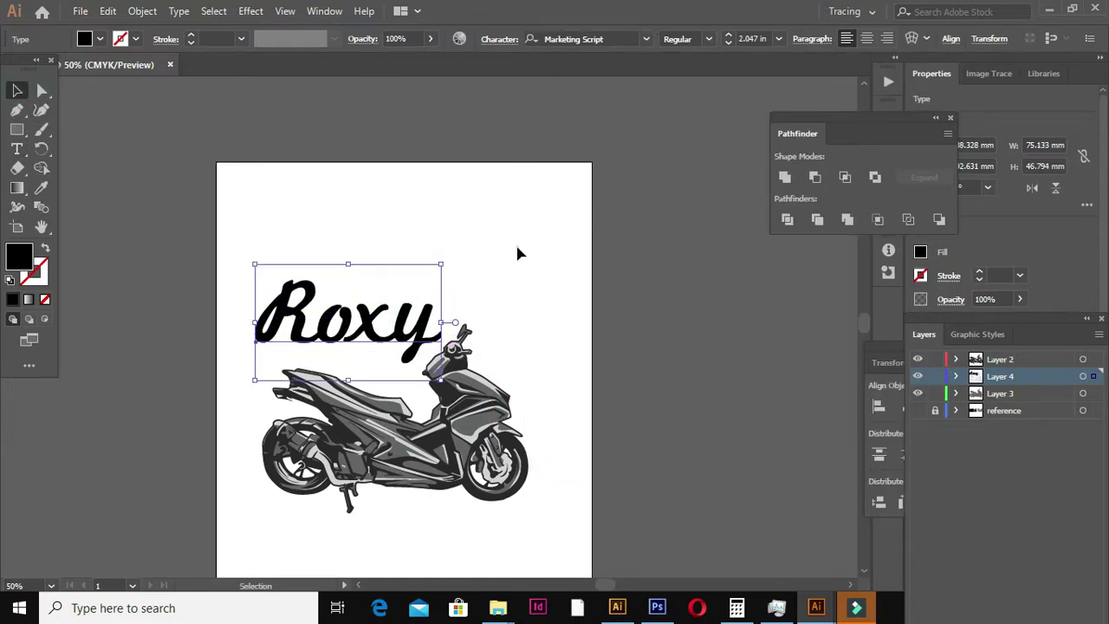
pyautogui.click(136, 99)
pyautogui.scroll(-3, 407, 259)
pyautogui.moveTo(446, 311)
pyautogui.mouseDown()
pyautogui.moveTo(485, 263)
pyautogui.moveTo(475, 232)
pyautogui.mouseUp()
pyautogui.moveTo(407, 199); pyautogui.dragTo(364, 260)
pyautogui.click(460, 156)
pyautogui.hotkey('ctrl', '-')
pyautogui.hotkey('ctrl', '-')
pyautogui.moveTo(431, 290)
pyautogui.mouseDown()
pyautogui.moveTo(463, 395)
pyautogui.moveTo(468, 291)
pyautogui.moveTo(421, 279)
pyautogui.moveTo(485, 294)
pyautogui.mouseUp()
pyautogui.click(545, 376)
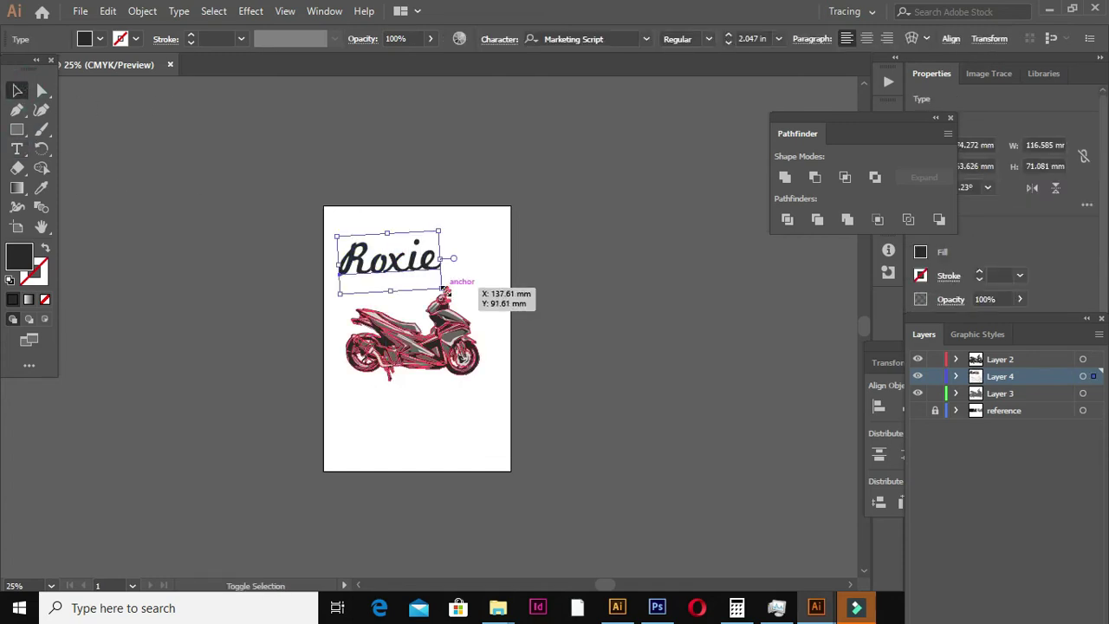
pyautogui.moveTo(213, 262); pyautogui.dragTo(564, 466)
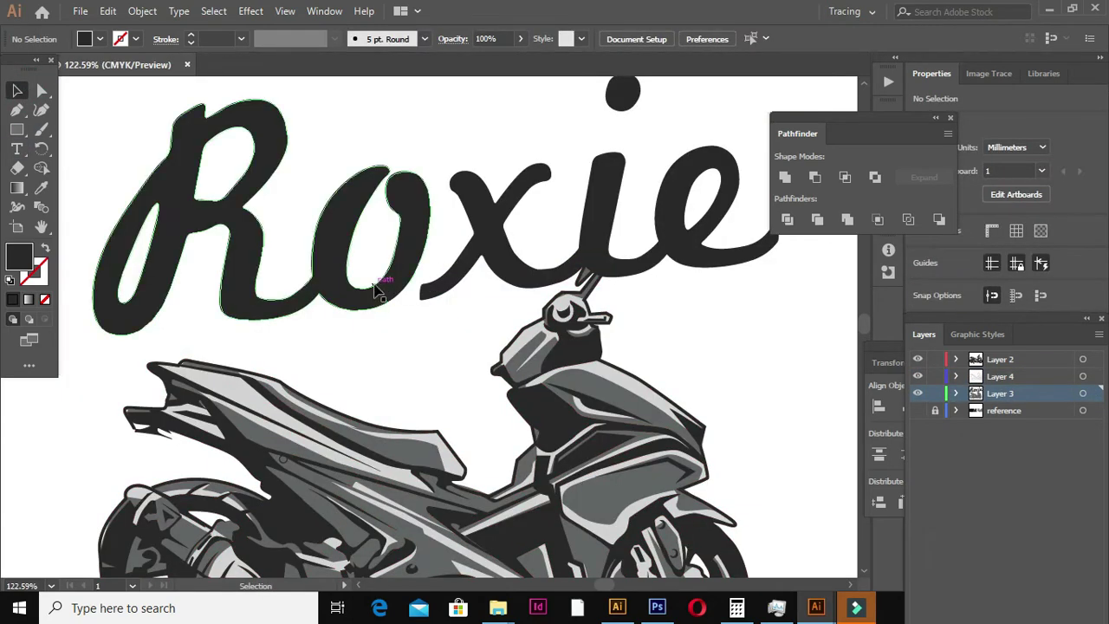
# Draw a curved swash shape extending the x's tail.
pyautogui.click(41, 90)
pyautogui.moveTo(456, 324); pyautogui.dragTo(418, 282)
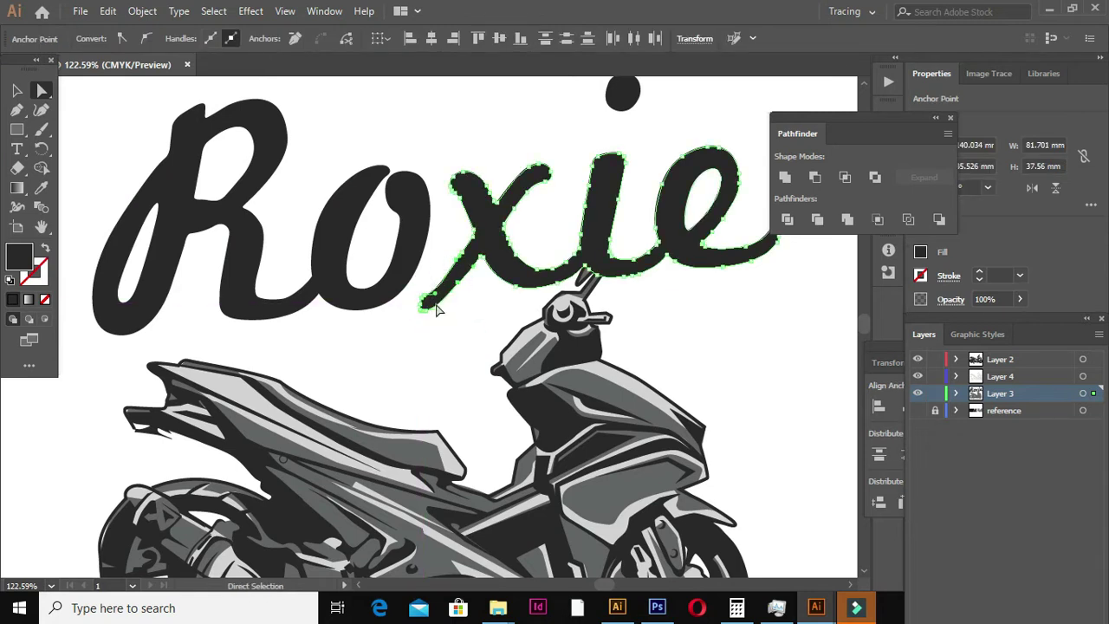
pyautogui.click(437, 311)
pyautogui.press('p')
pyautogui.click(475, 227)
pyautogui.click(442, 290)
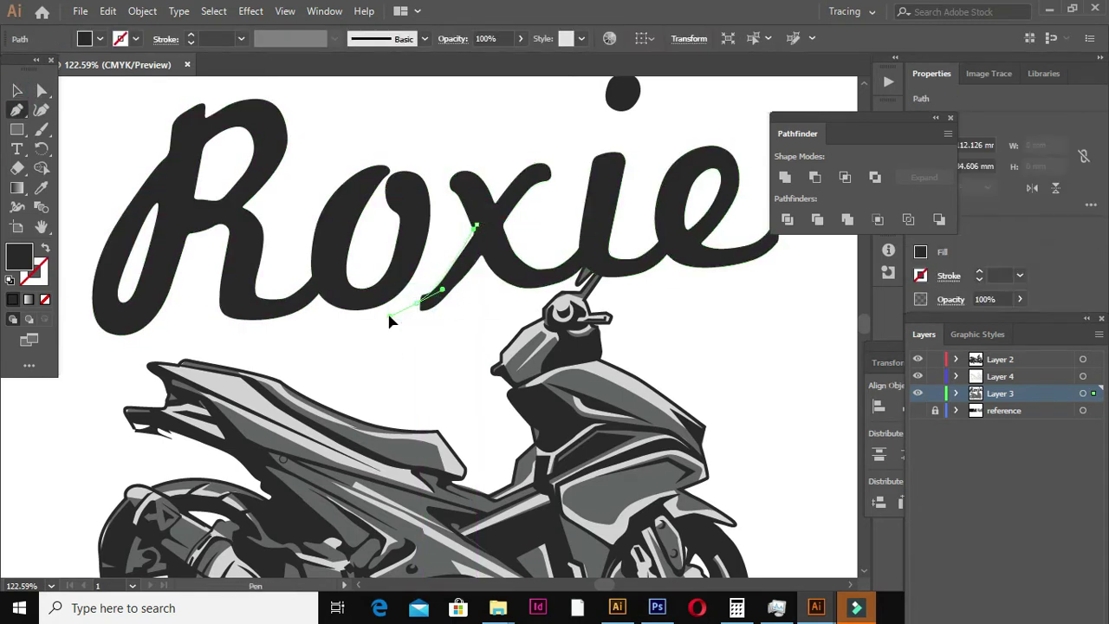
pyautogui.scroll(-5, 389, 321)
pyautogui.scroll(7, 389, 286)
pyautogui.moveTo(249, 382); pyautogui.dragTo(290, 392)
pyautogui.moveTo(427, 322); pyautogui.dragTo(454, 281)
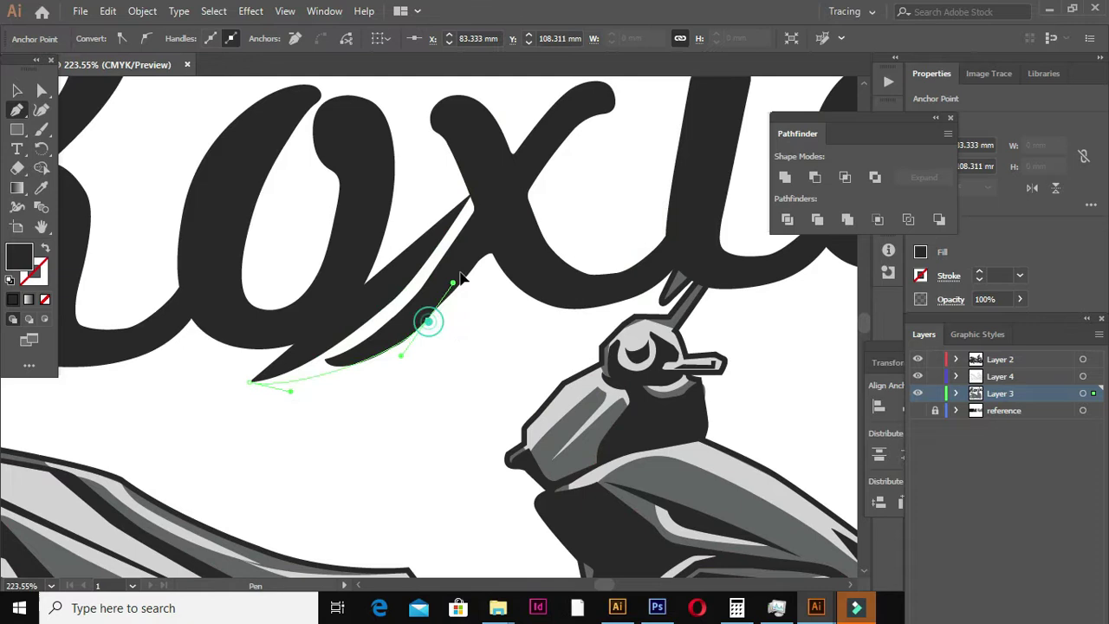
pyautogui.click(475, 205)
pyautogui.scroll(-4, 502, 208)
# Unite the x swash with the xie letters in Pathfinder.
pyautogui.press('v')
pyautogui.keyDown('shift'); pyautogui.click(520, 321); pyautogui.keyUp('shift')
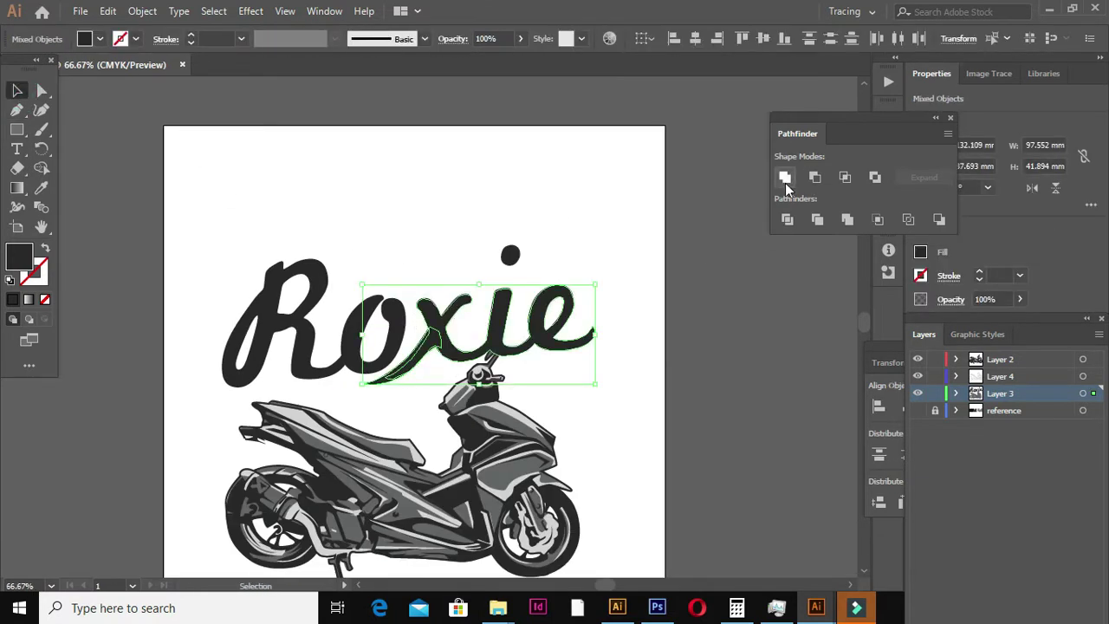
pyautogui.click(785, 183)
pyautogui.hotkey('ctrl', 'shift', 'a')
pyautogui.scroll(-2, 415, 217)
pyautogui.scroll(1, 277, 188)
pyautogui.scroll(3, 295, 139)
# Add a triangular shape at the R's upper left and adjust an R anchor.
pyautogui.press('p')
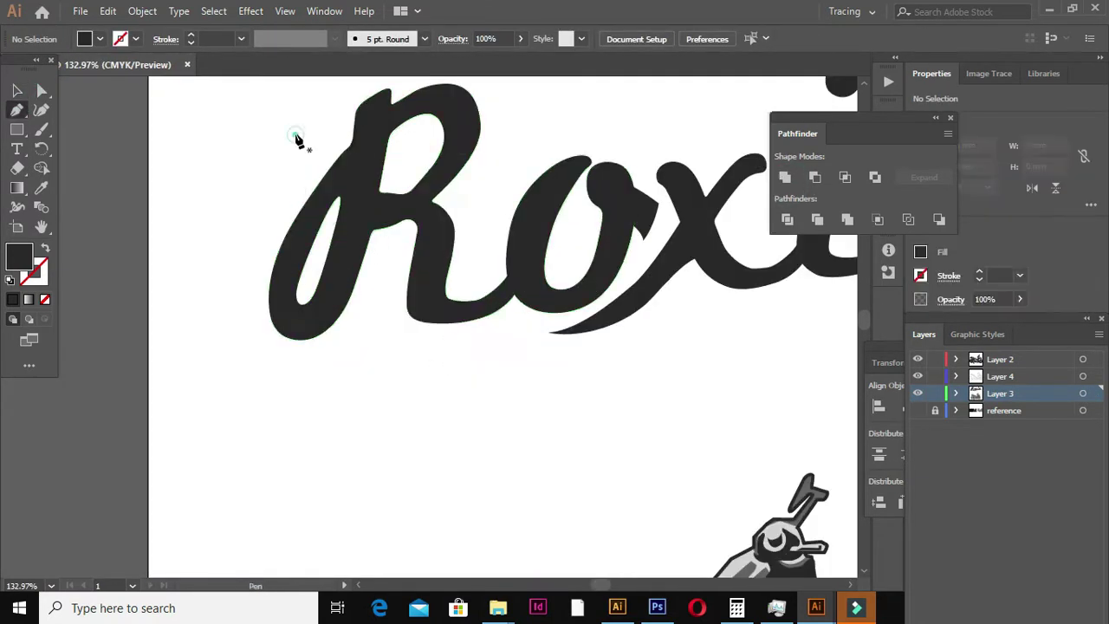
pyautogui.click(295, 138)
pyautogui.click(316, 292)
pyautogui.click(262, 178)
pyautogui.click(296, 139)
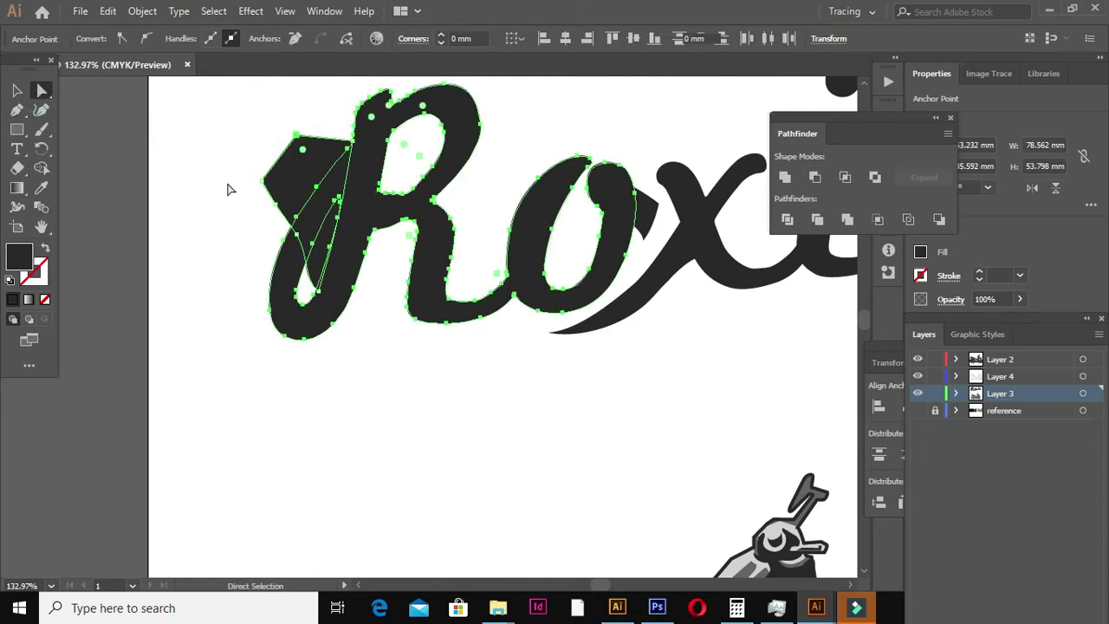
pyautogui.hotkey('ctrl', 'shift', 'a')
pyautogui.scroll(-3, 544, 414)
pyautogui.scroll(3, 364, 322)
pyautogui.click(401, 347)
pyautogui.scroll(3, 463, 346)
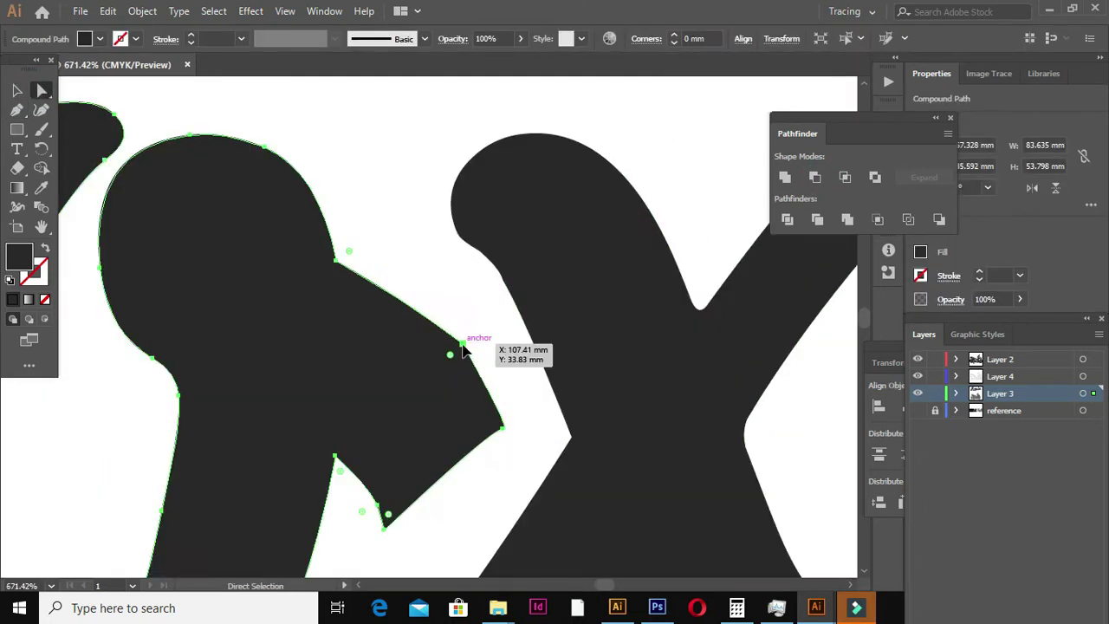
pyautogui.moveTo(462, 344); pyautogui.dragTo(434, 334)
# Draw a curved shape along the R's edge and merge it into the R.
pyautogui.click(17, 110)
pyautogui.moveTo(336, 260); pyautogui.dragTo(271, 227)
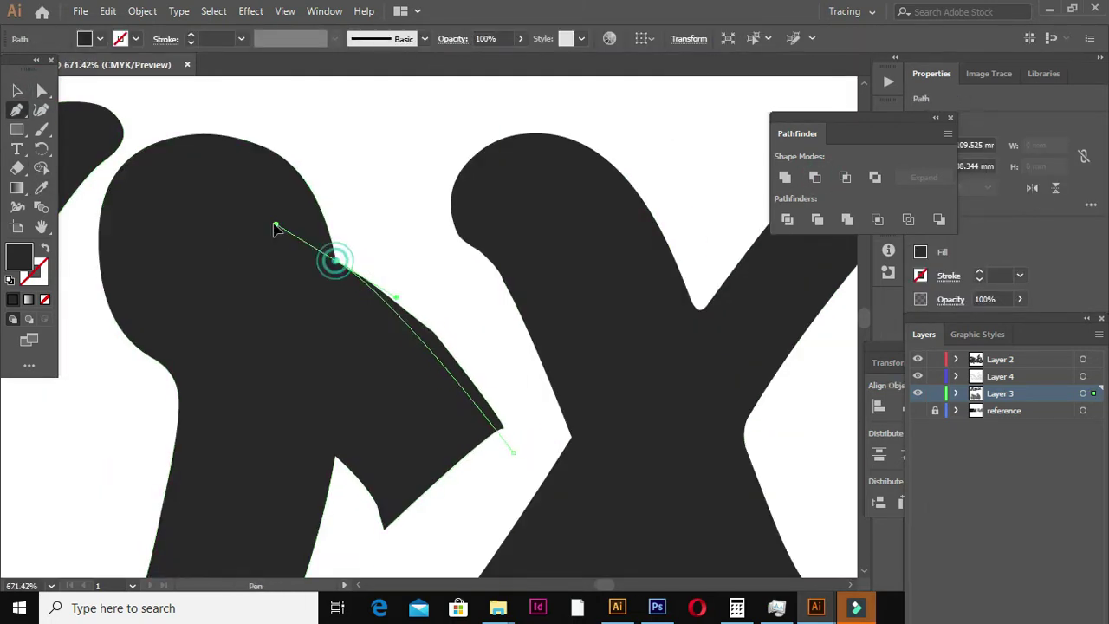
pyautogui.keyDown('ctrl'); pyautogui.click(426, 266); pyautogui.keyUp('ctrl')
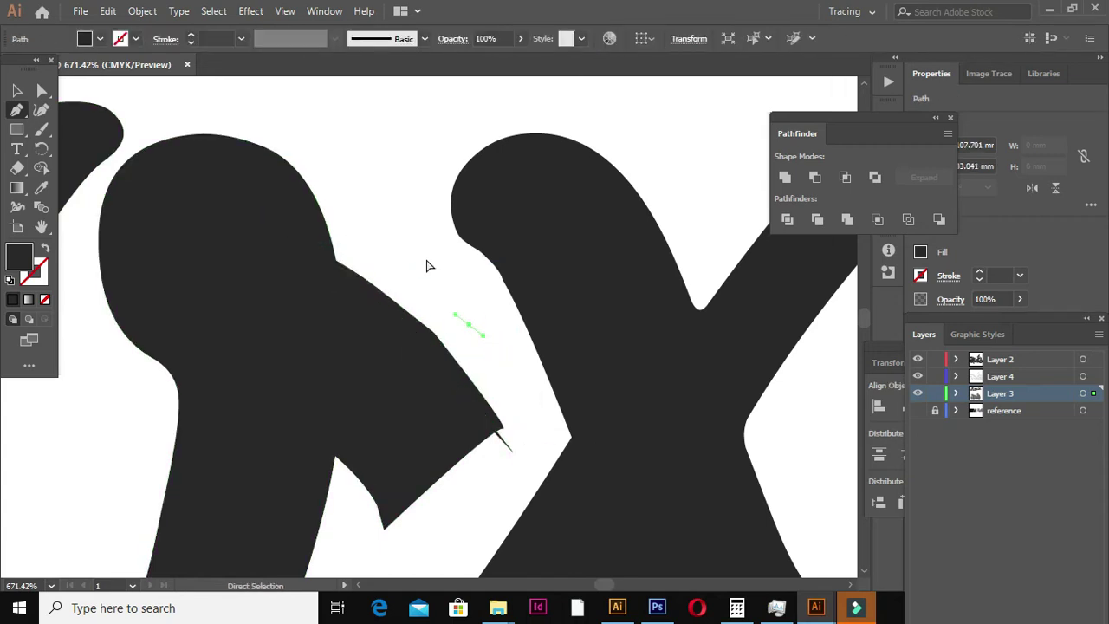
pyautogui.click(818, 177)
pyautogui.hotkey('ctrl', '-')
pyautogui.hotkey('ctrl', '-')
pyautogui.hotkey('ctrl', '-')
pyautogui.press('v')
pyautogui.hotkey('ctrl', '-')
pyautogui.hotkey('ctrl', '-')
pyautogui.hotkey('ctrl', '-')
pyautogui.scroll(5, 305, 360)
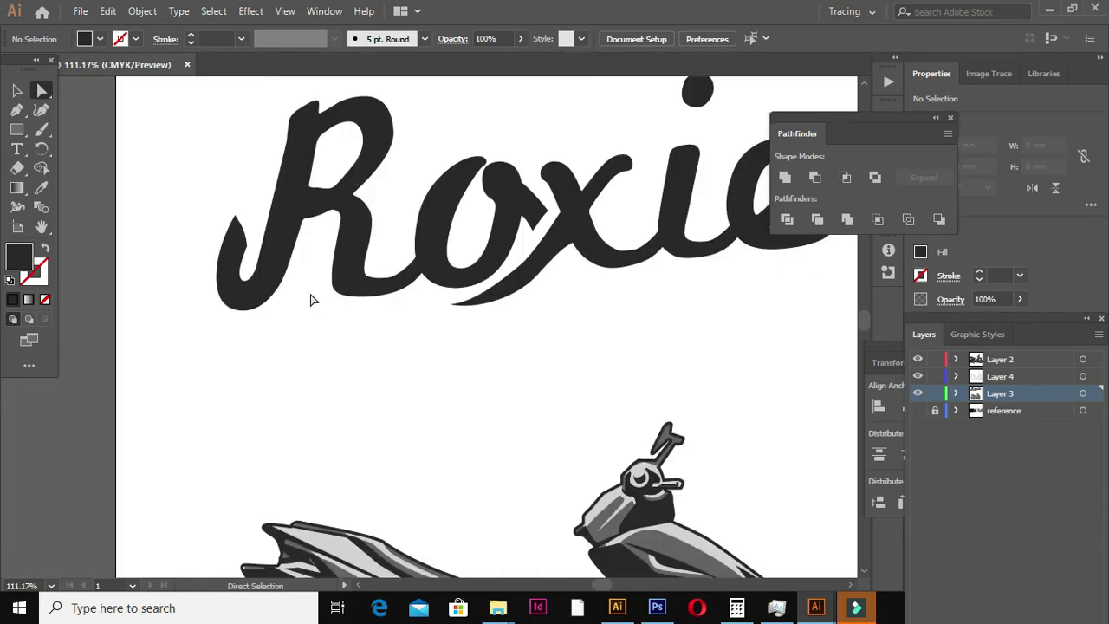
# Draw a long underline swash sweeping from the R's loop beneath Roxie.
pyautogui.press('p')
pyautogui.click(317, 297)
pyautogui.click(460, 388)
pyautogui.click(727, 285)
pyautogui.click(542, 337)
pyautogui.click(363, 296)
pyautogui.moveTo(259, 176); pyautogui.dragTo(205, 211)
pyautogui.moveTo(257, 240)
pyautogui.mouseDown()
pyautogui.moveTo(257, 286)
pyautogui.moveTo(239, 318)
pyautogui.mouseUp()
pyautogui.press('v')
pyautogui.hotkey('ctrl', 'shift', 'a')
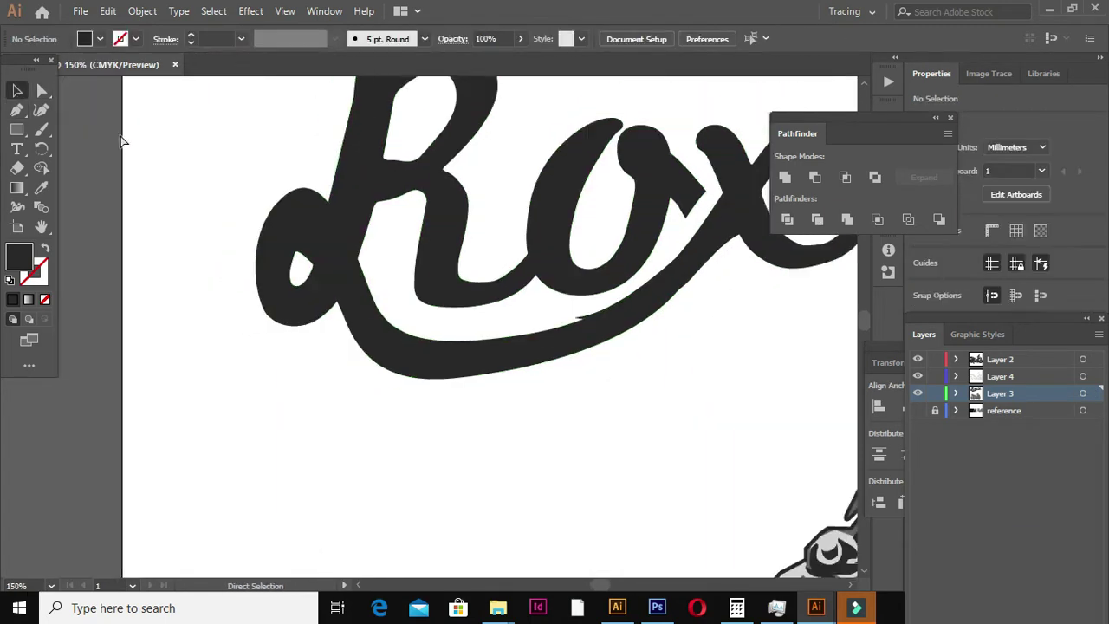
pyautogui.hotkey('ctrl', '-')
pyautogui.hotkey('ctrl', '-')
pyautogui.hotkey('ctrl', '-')
pyautogui.moveTo(275, 279); pyautogui.dragTo(275, 279)
# Bring the AEROX 155 text onto the artboard near the scooter.
pyautogui.click(419, 165)
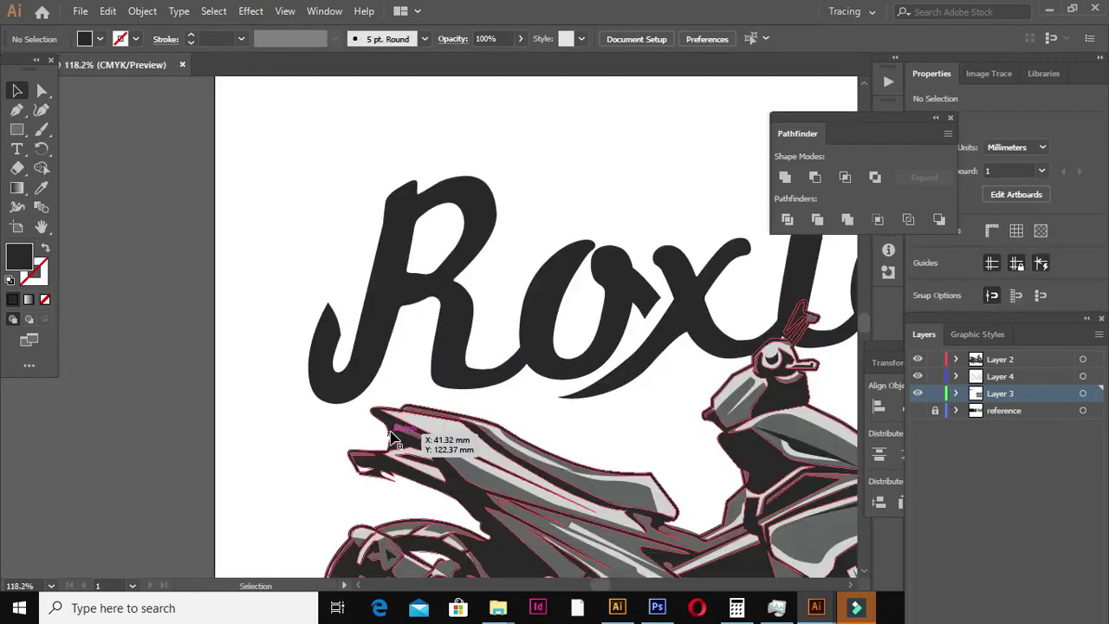
pyautogui.scroll(5, 396, 445)
pyautogui.scroll(-8, 496, 450)
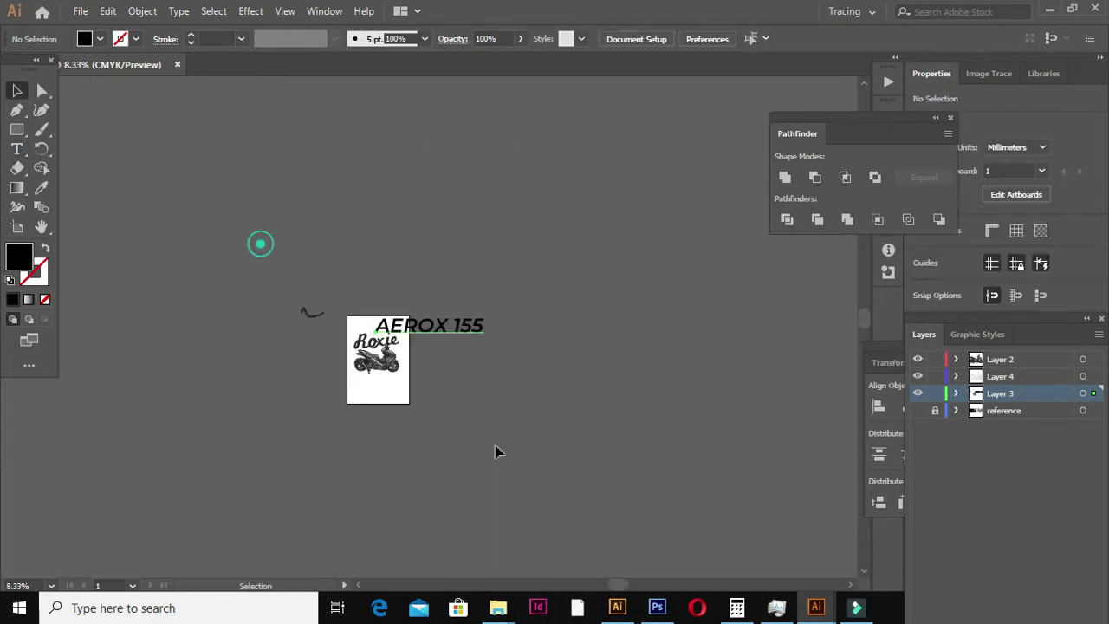
pyautogui.scroll(6, 484, 345)
pyautogui.moveTo(483, 345); pyautogui.dragTo(240, 258)
pyautogui.moveTo(607, 355); pyautogui.dragTo(607, 351)
pyautogui.moveTo(389, 347); pyautogui.dragTo(390, 268)
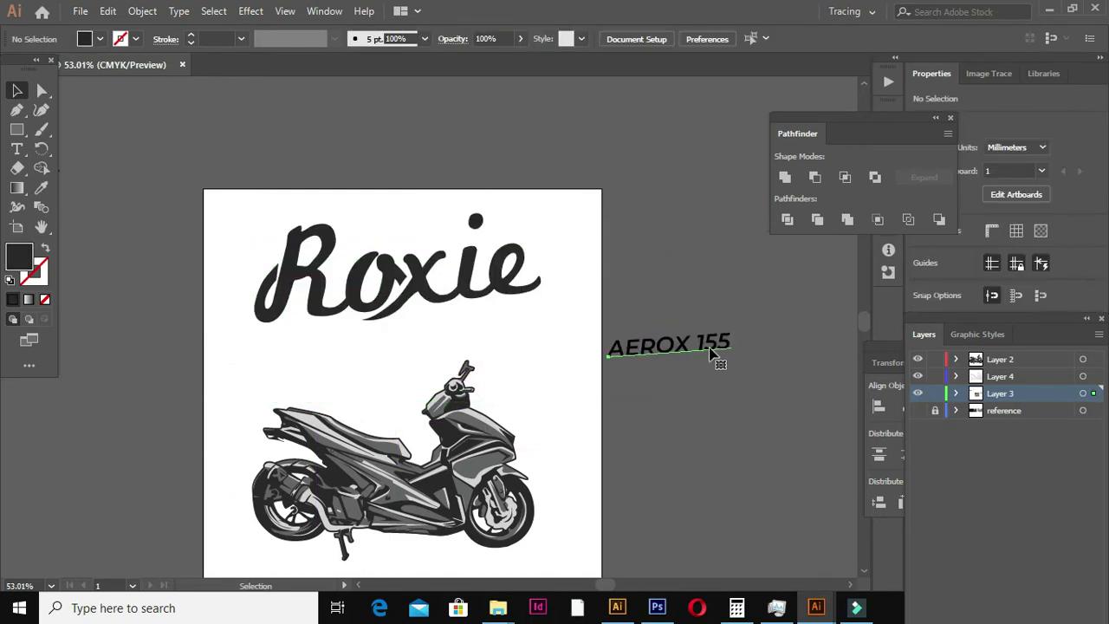
# Select the AEROX 155 text, check its context options, and move it onto the artwork.
pyautogui.hotkey('ctrl', 'alt', 'e')
pyautogui.click(638, 415)
pyautogui.rightClick(681, 344)
pyautogui.click(790, 314)
pyautogui.click(808, 364)
pyautogui.moveTo(698, 347)
pyautogui.mouseDown()
pyautogui.moveTo(648, 332)
pyautogui.moveTo(642, 362)
pyautogui.mouseUp()
# Ungroup AEROX from 155 and stack both lines between Roxie and the scooter.
pyautogui.hotkey('ctrl', 'shift', 'g')
pyautogui.click(728, 342)
pyautogui.moveTo(407, 392); pyautogui.dragTo(414, 357)
pyautogui.moveTo(445, 317)
pyautogui.mouseDown()
pyautogui.moveTo(402, 309)
pyautogui.moveTo(401, 332)
pyautogui.mouseUp()
pyautogui.click(525, 181)
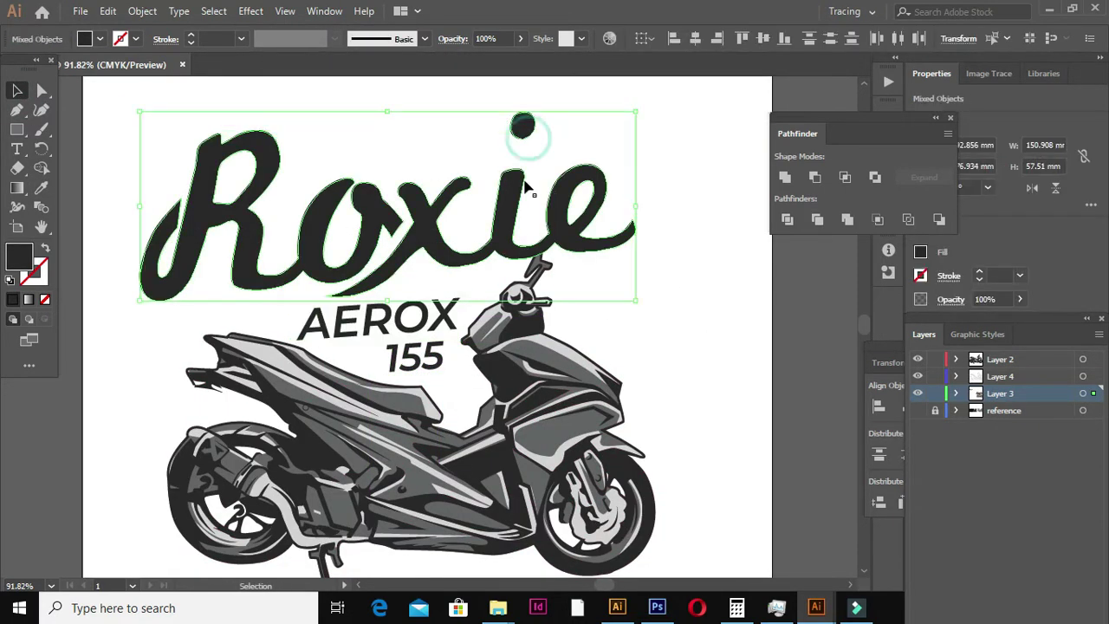
pyautogui.click(692, 306)
pyautogui.hotkey('ctrl', '-')
pyautogui.hotkey('ctrl', '-')
pyautogui.hotkey('ctrl', '-')
pyautogui.hotkey('ctrl', '+')
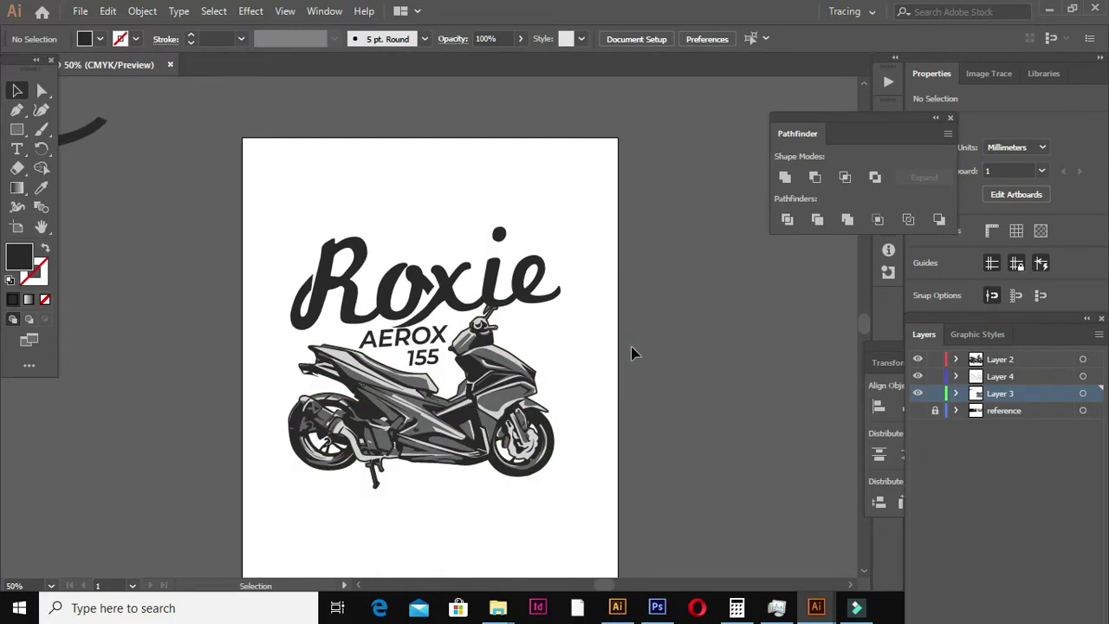
# Create a new backdrop layer and trace a pen path over the top of the R.
pyautogui.click(940, 410)
pyautogui.moveTo(924, 333)
pyautogui.mouseDown()
pyautogui.moveTo(804, 276)
pyautogui.moveTo(735, 130)
pyautogui.mouseUp()
pyautogui.click(855, 515)
pyautogui.press('p')
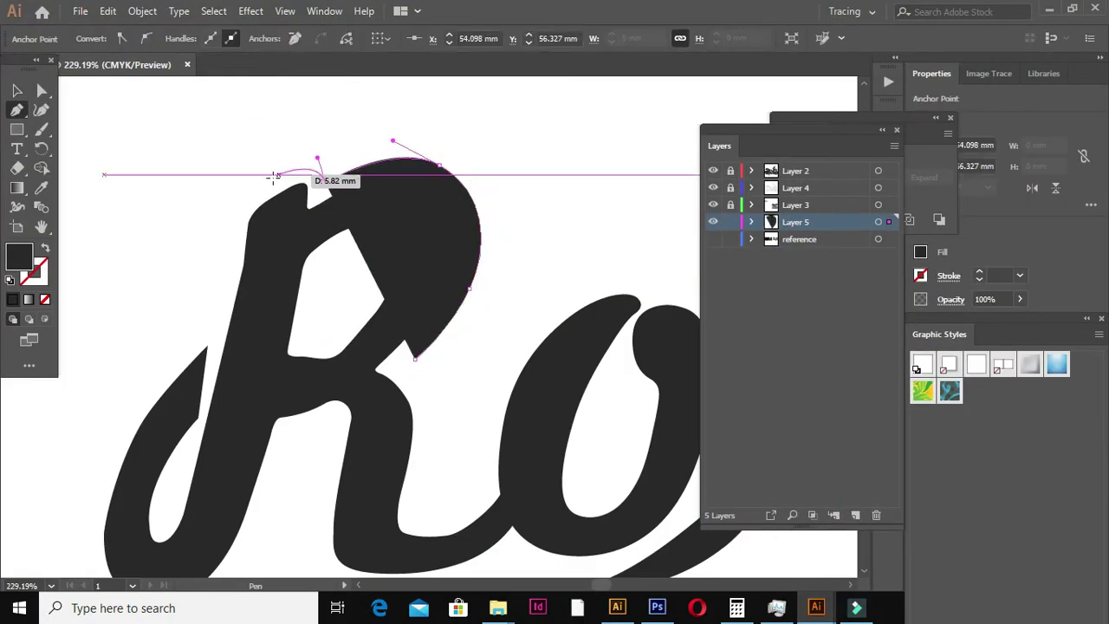
pyautogui.moveTo(383, 161); pyautogui.dragTo(440, 87)
pyautogui.click(129, 425)
pyautogui.press('v')
pyautogui.scroll(-3, 264, 347)
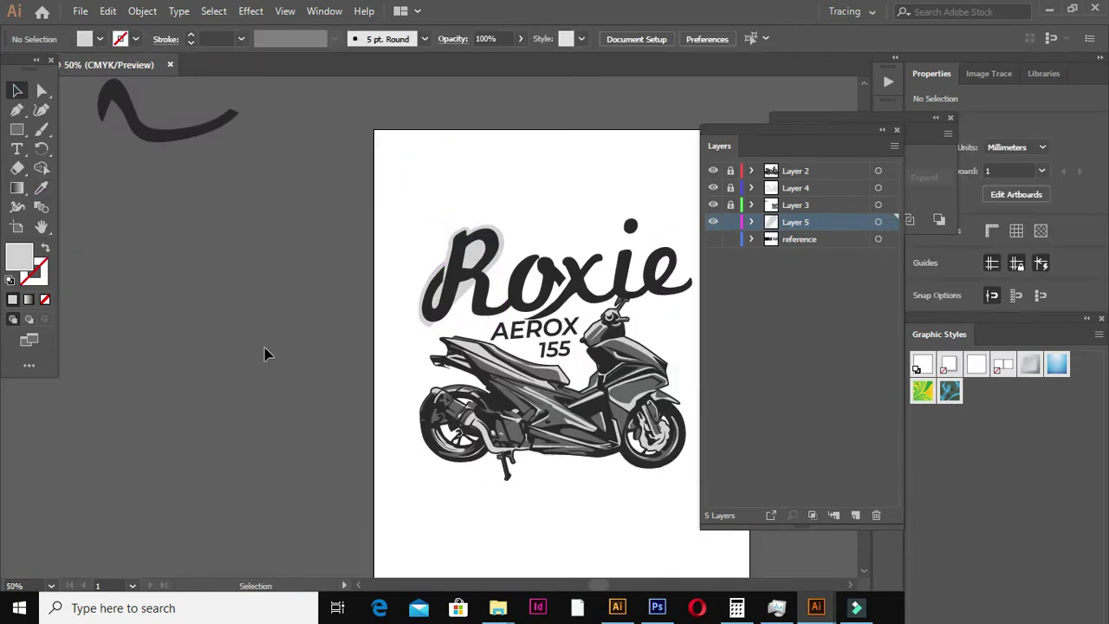
pyautogui.scroll(3, 197, 335)
# Trace the backdrop path along the scooter seat, body and above the Roxi lettering.
pyautogui.press('p')
pyautogui.click(208, 322)
pyautogui.click(384, 353)
pyautogui.scroll(-3, 384, 353)
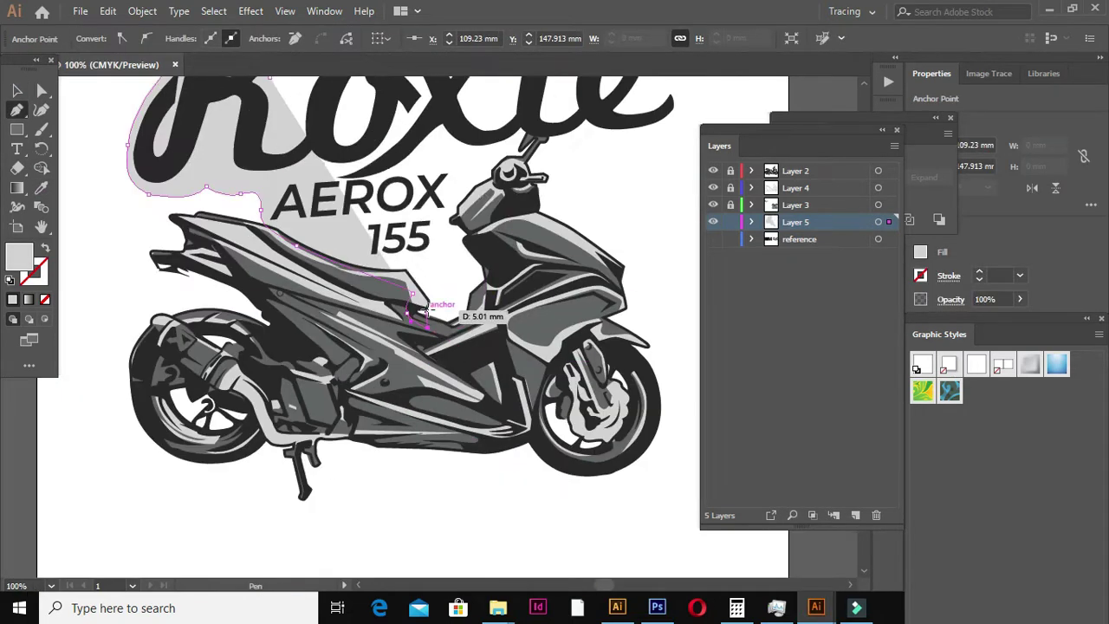
pyautogui.click(494, 297)
pyautogui.click(514, 245)
pyautogui.scroll(3, 547, 162)
pyautogui.scroll(3, 520, 260)
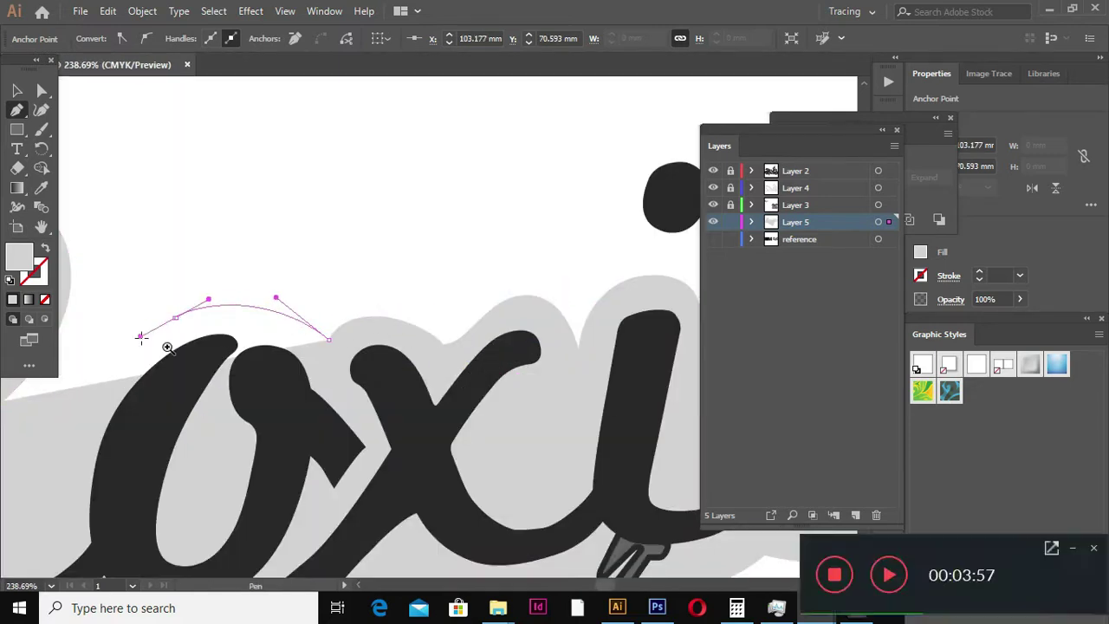
pyautogui.scroll(-2, 346, 286)
pyautogui.click(351, 258)
pyautogui.click(329, 308)
pyautogui.scroll(-5, 329, 280)
pyautogui.scroll(5, 329, 376)
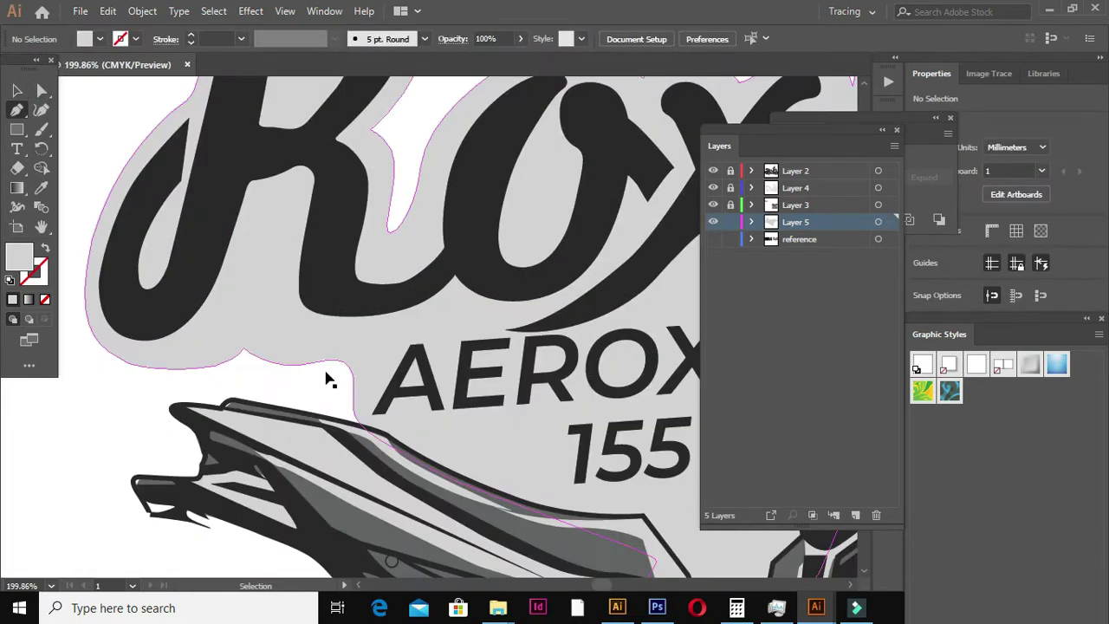
pyautogui.scroll(1, 240, 291)
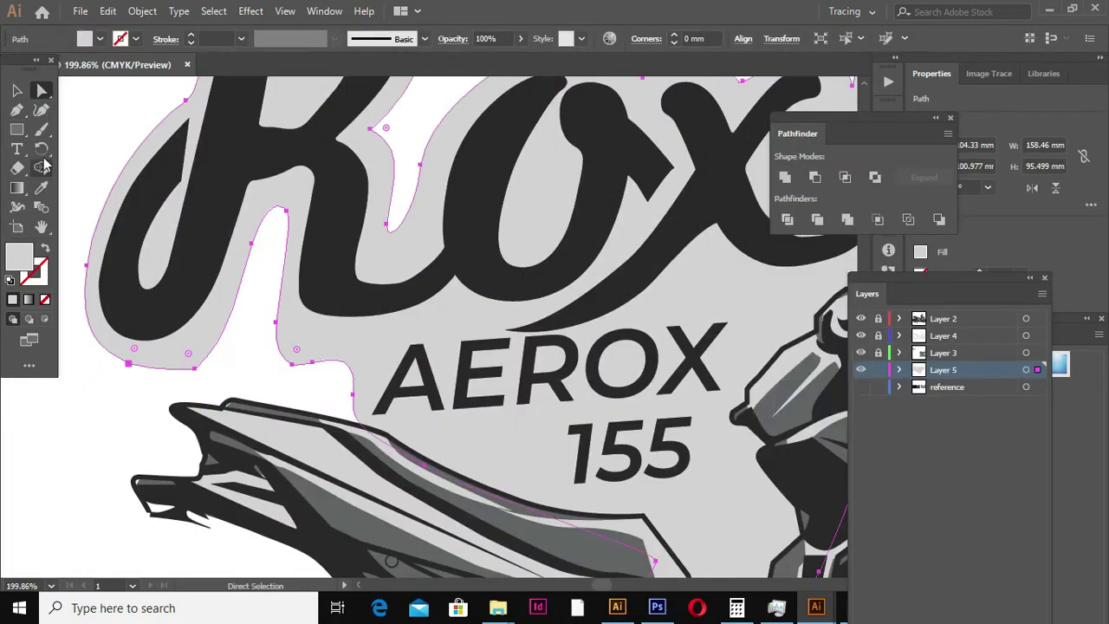
# Draw a small closed shape near the lower-left loop of the lettering.
pyautogui.click(42, 91)
pyautogui.click(248, 366)
pyautogui.scroll(1, 333, 389)
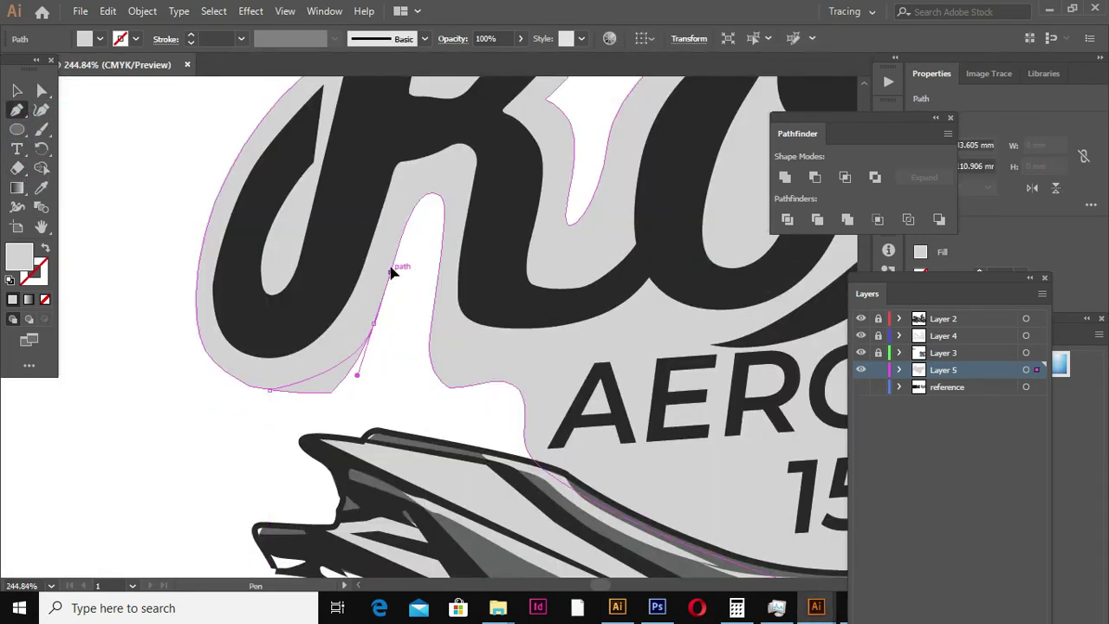
pyautogui.click(250, 391)
pyautogui.click(322, 390)
pyautogui.click(390, 378)
# Enlarge the 155 numbers and fit the artboard in view.
pyautogui.press('a')
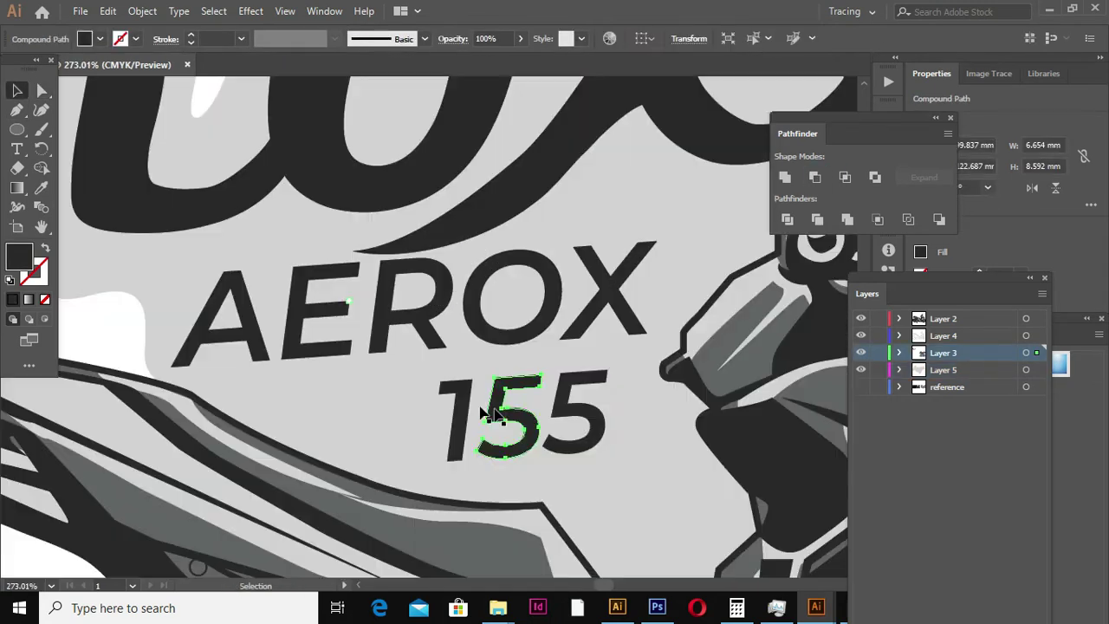
pyautogui.moveTo(604, 461); pyautogui.dragTo(656, 463)
pyautogui.hotkey('ctrl', '0')
pyautogui.click(637, 399)
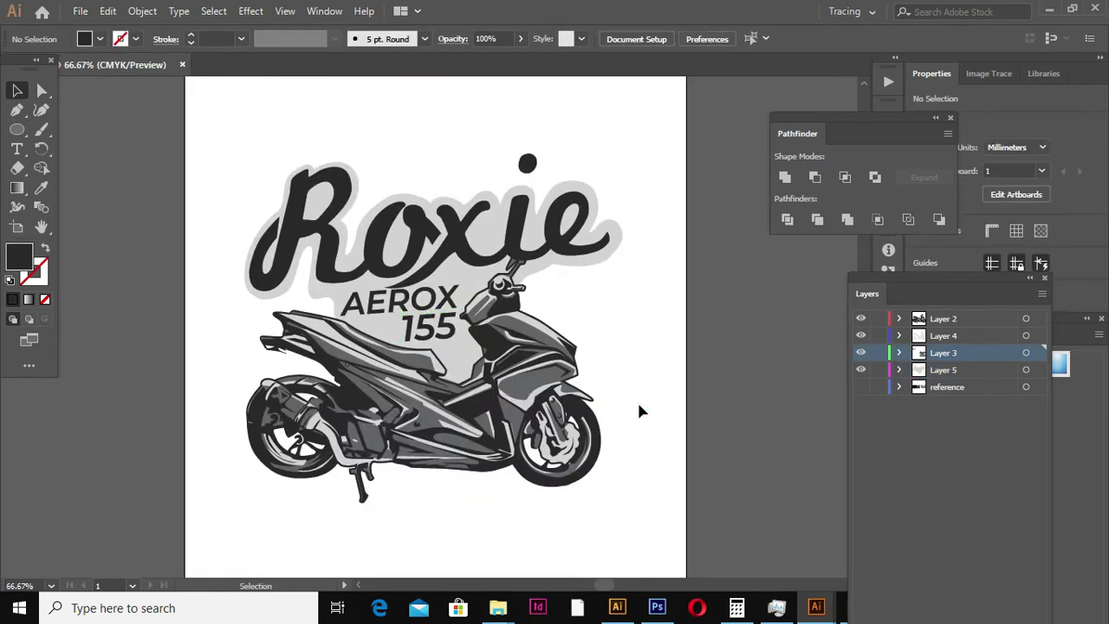
# Extend the backdrop shape along the headlight edge.
pyautogui.press('p')
pyautogui.scroll(5, 434, 347)
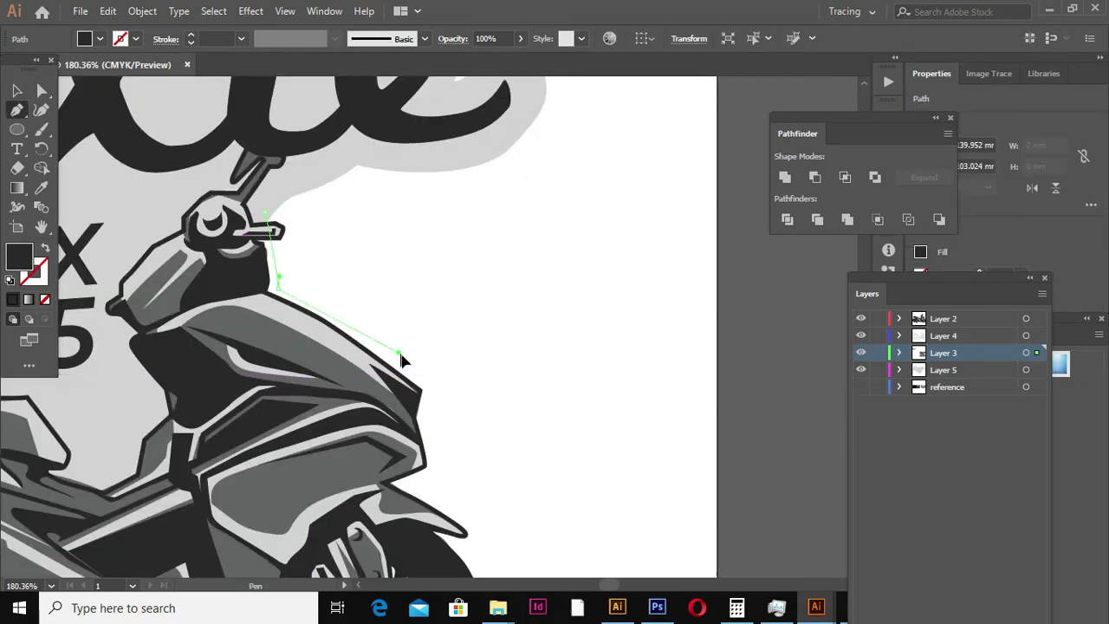
pyautogui.click(281, 291)
pyautogui.click(439, 387)
pyautogui.click(428, 427)
pyautogui.scroll(-5, 474, 550)
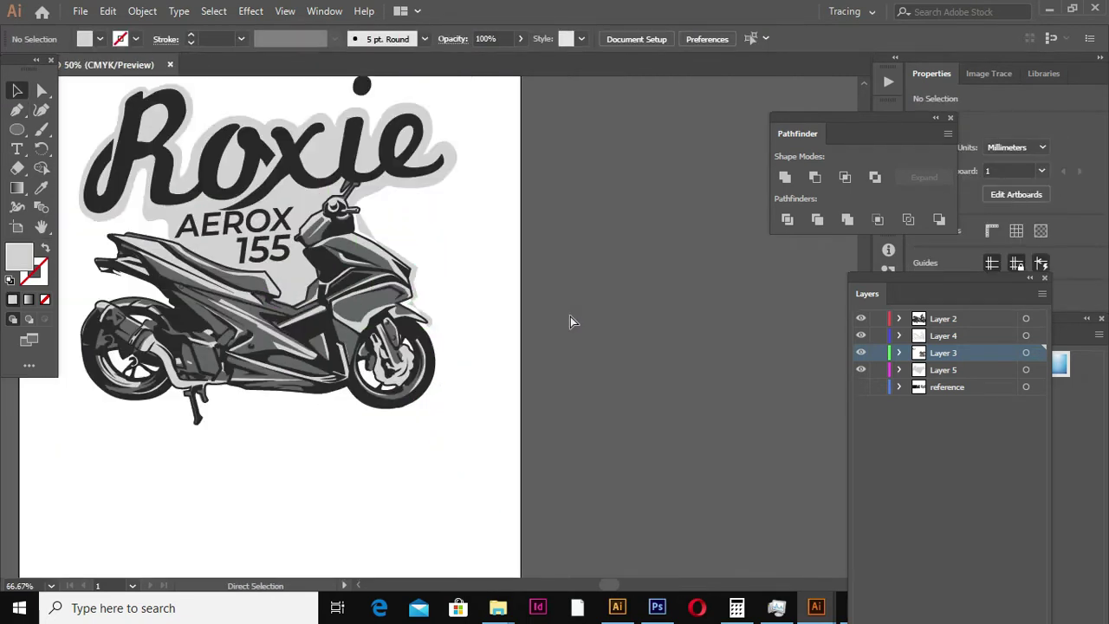
pyautogui.scroll(5, 460, 376)
# Curve the backdrop around the front wheel and along the scooter's underside.
pyautogui.moveTo(471, 479)
pyautogui.mouseDown()
pyautogui.moveTo(460, 520)
pyautogui.moveTo(458, 433)
pyautogui.mouseUp()
pyautogui.moveTo(265, 465); pyautogui.dragTo(205, 433)
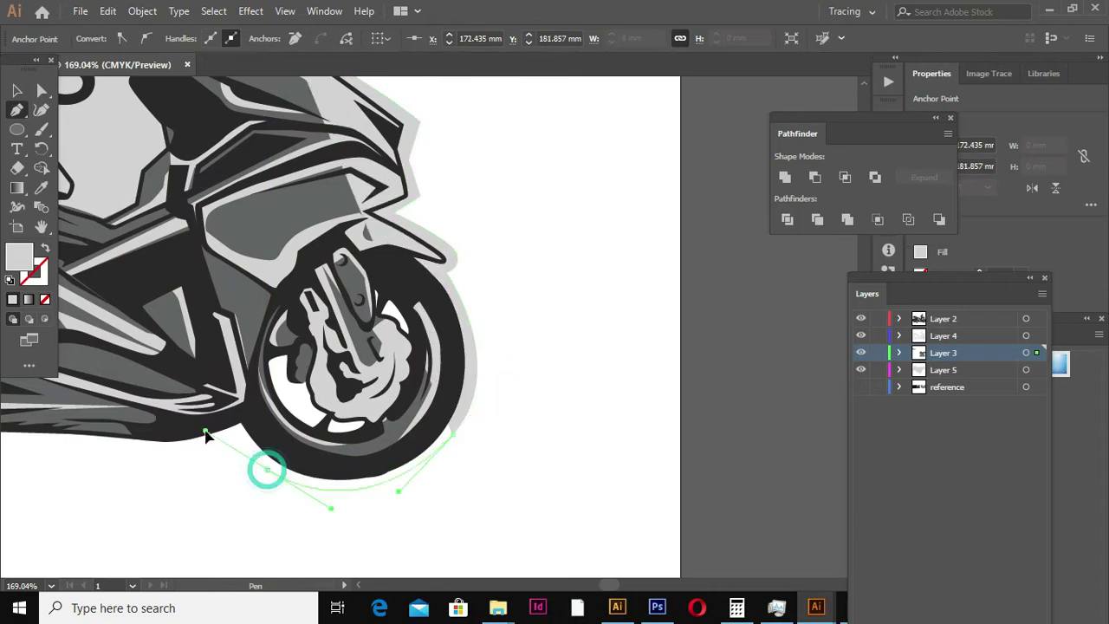
pyautogui.scroll(-2, 297, 381)
pyautogui.scroll(-3, 297, 381)
pyautogui.scroll(5, 312, 363)
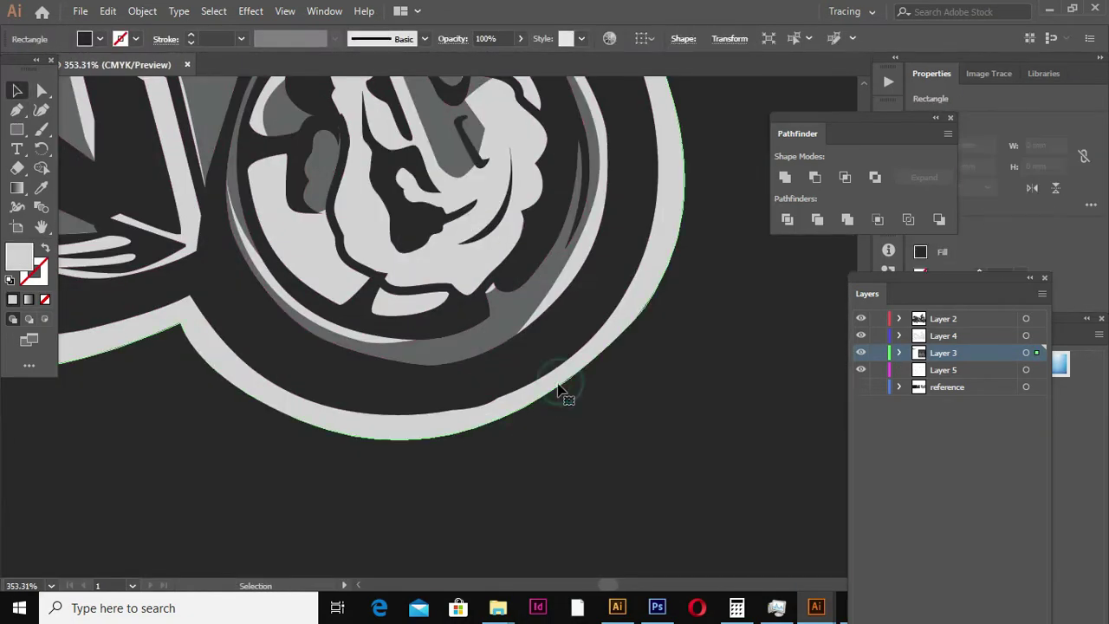
pyautogui.press('a')
pyautogui.click(639, 329)
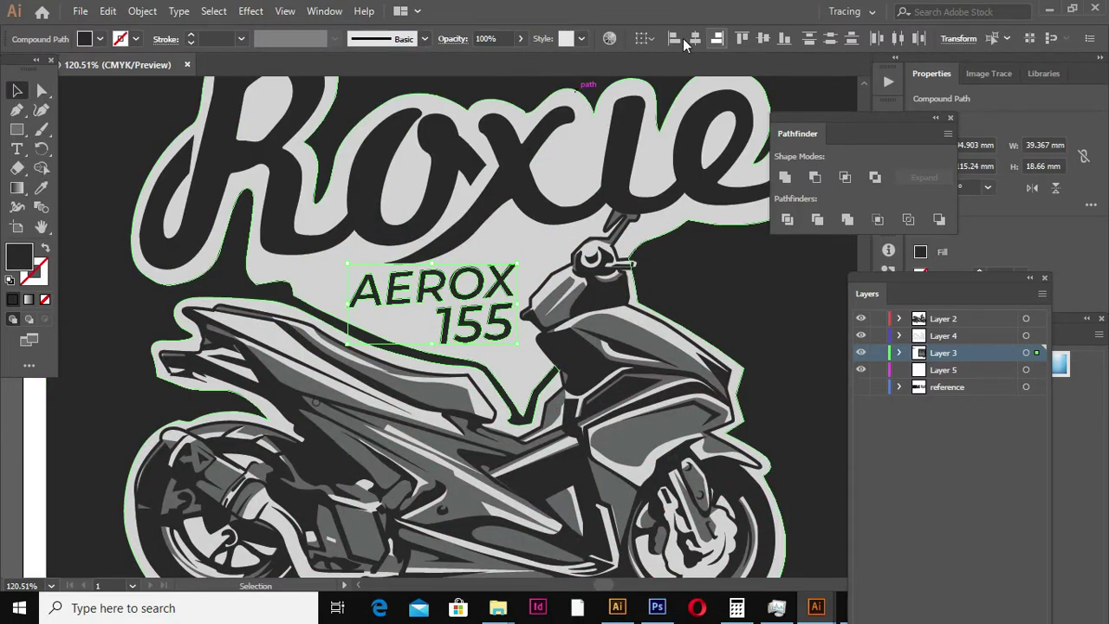
# Expand the AEROX 155 text into shapes.
pyautogui.click(142, 11)
pyautogui.click(173, 245)
pyautogui.click(54, 240)
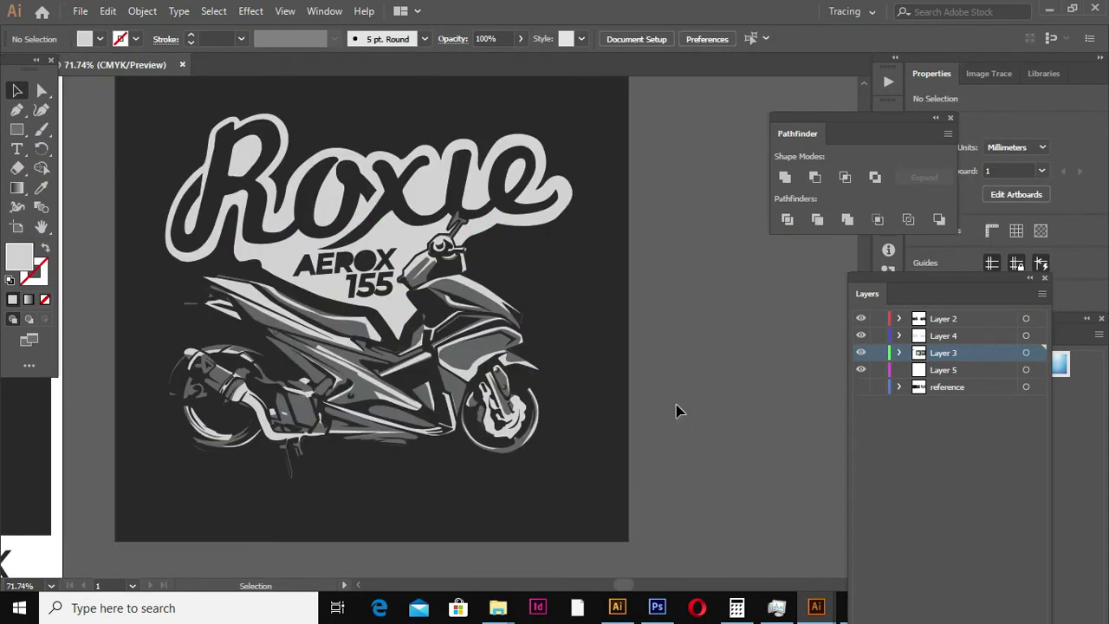
# Delete the dark background rectangle and select the 155 compound path.
pyautogui.click(608, 317)
pyautogui.press('Delete')
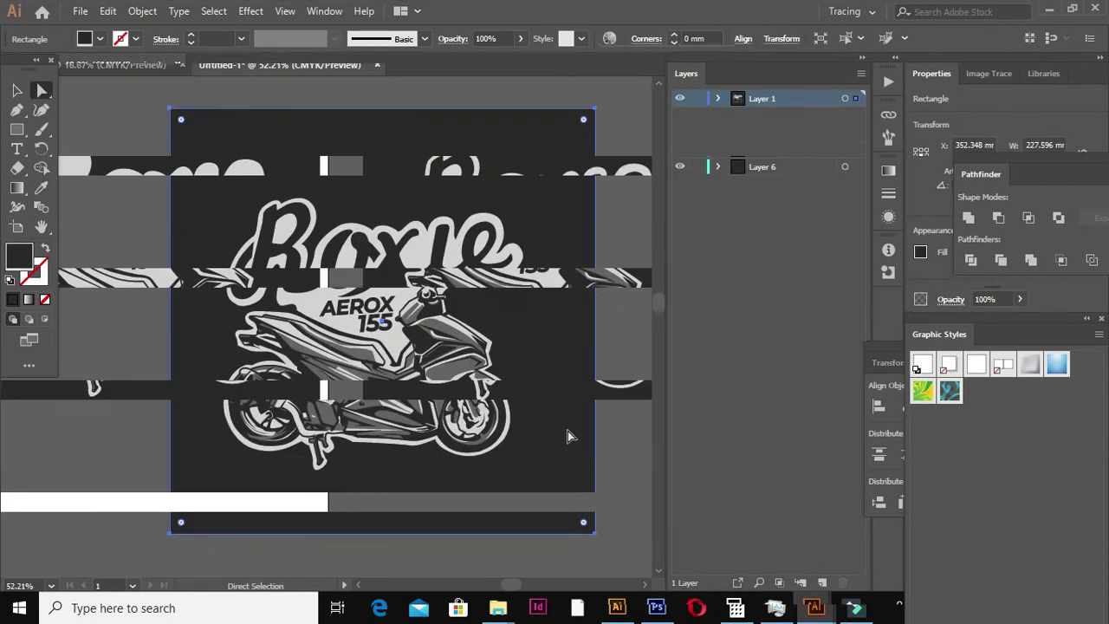
pyautogui.scroll(-10, 224, 378)
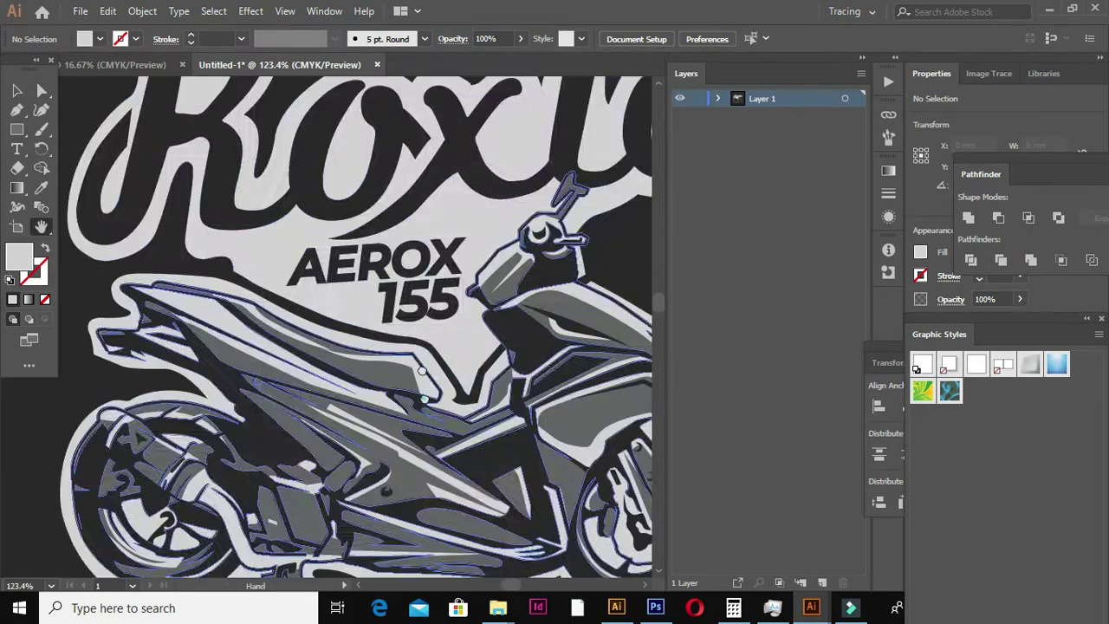
pyautogui.moveTo(302, 228); pyautogui.dragTo(515, 391)
pyautogui.click(297, 304)
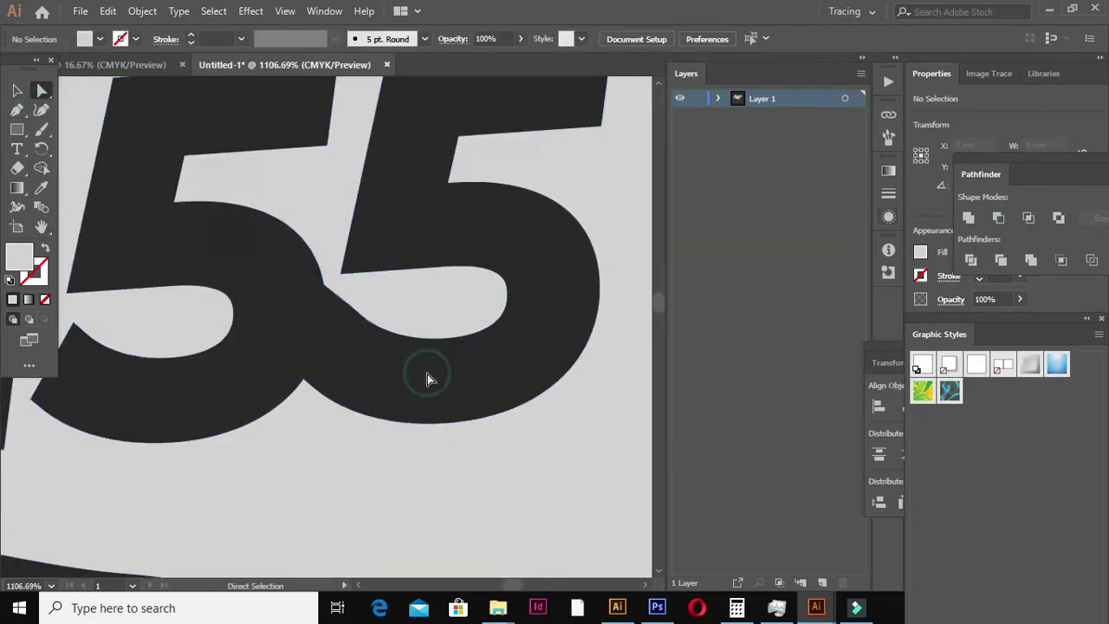
# Save the document as ROXIE.ai in projects > retromoto designs > roxy.
pyautogui.hotkey('ctrl', 'shift', 's')
pyautogui.doubleClick(183, 283)
pyautogui.doubleClick(182, 292)
pyautogui.write('rox')
pyautogui.click(244, 511)
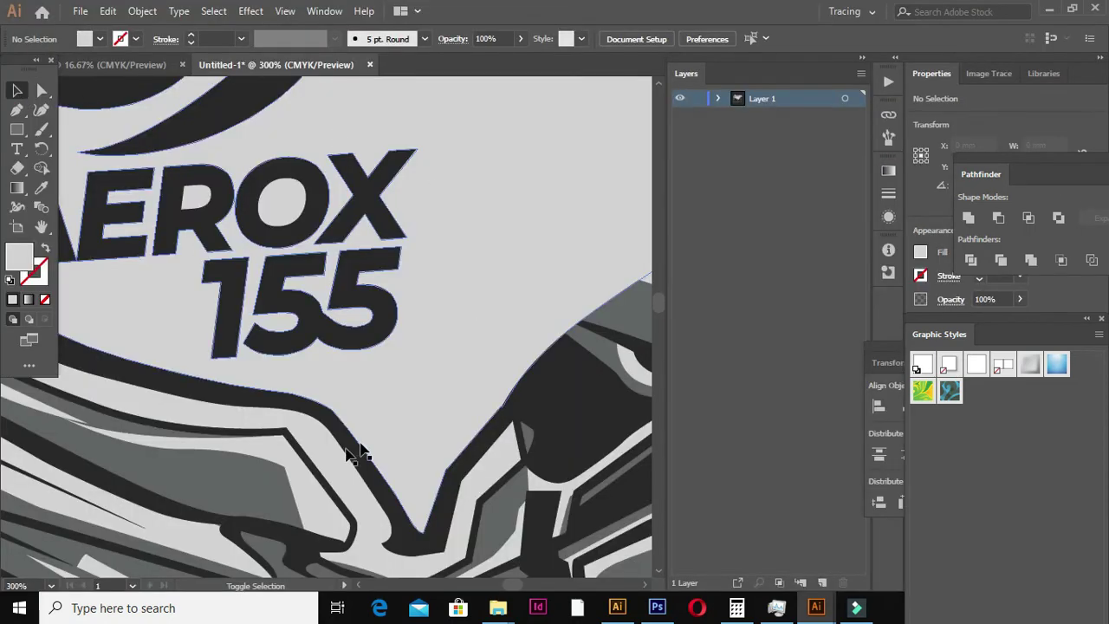
# Delete the light Roxie backdrop shape, then restore it with undo.
pyautogui.hotkey('ctrl', '1')
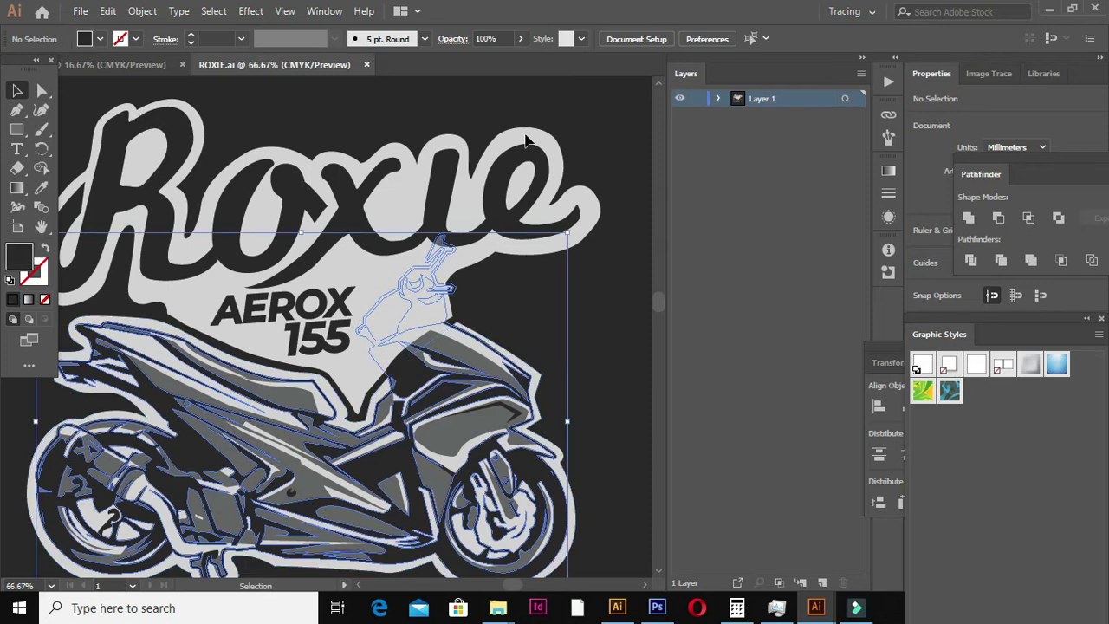
pyautogui.hotkey('ctrl', '-')
pyautogui.click(479, 240)
pyautogui.press('Delete')
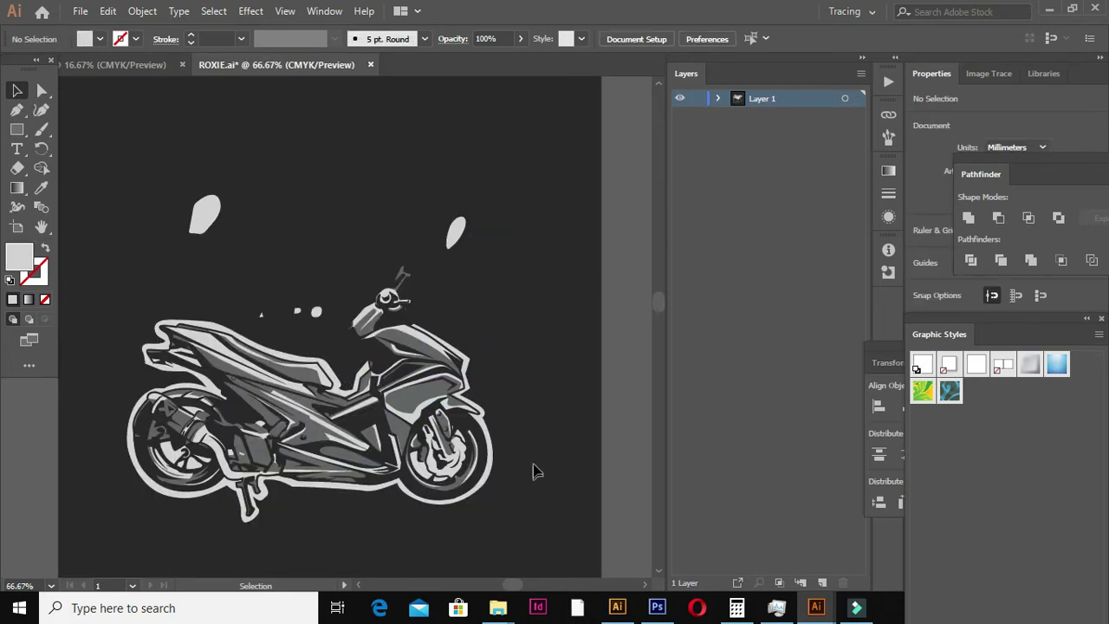
pyautogui.hotkey('ctrl', 'z')
pyautogui.hotkey('ctrl', '-')
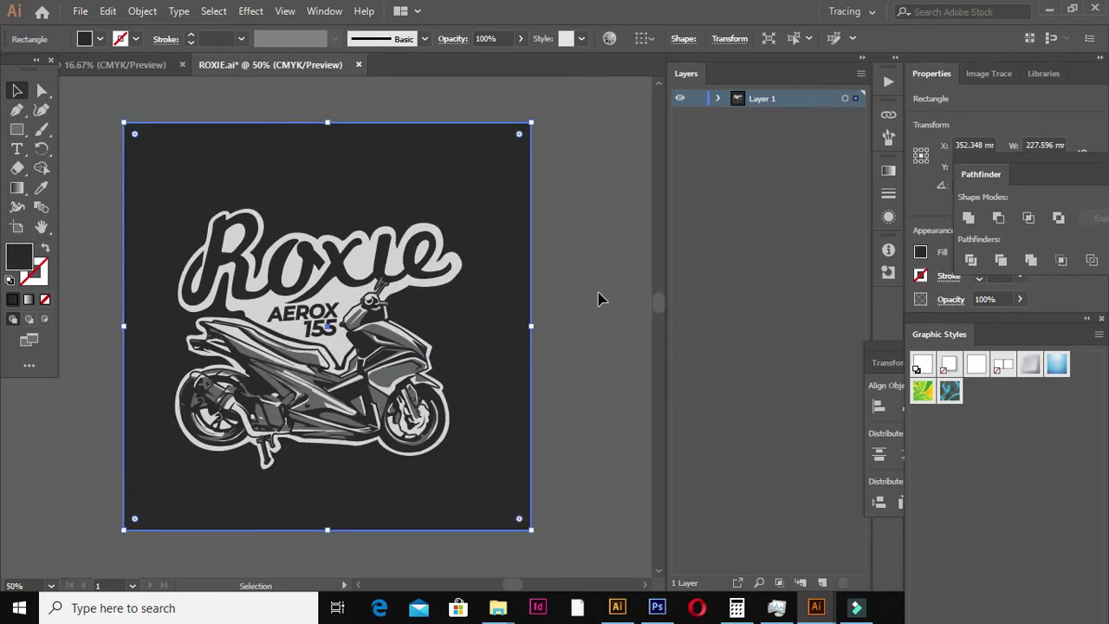
# Select the backdrop compound path and an anchor on its outline for editing.
pyautogui.hotkey('ctrl', 'shift', 'a')
pyautogui.scroll(5, 185, 292)
pyautogui.click(185, 292)
pyautogui.click(17, 168)
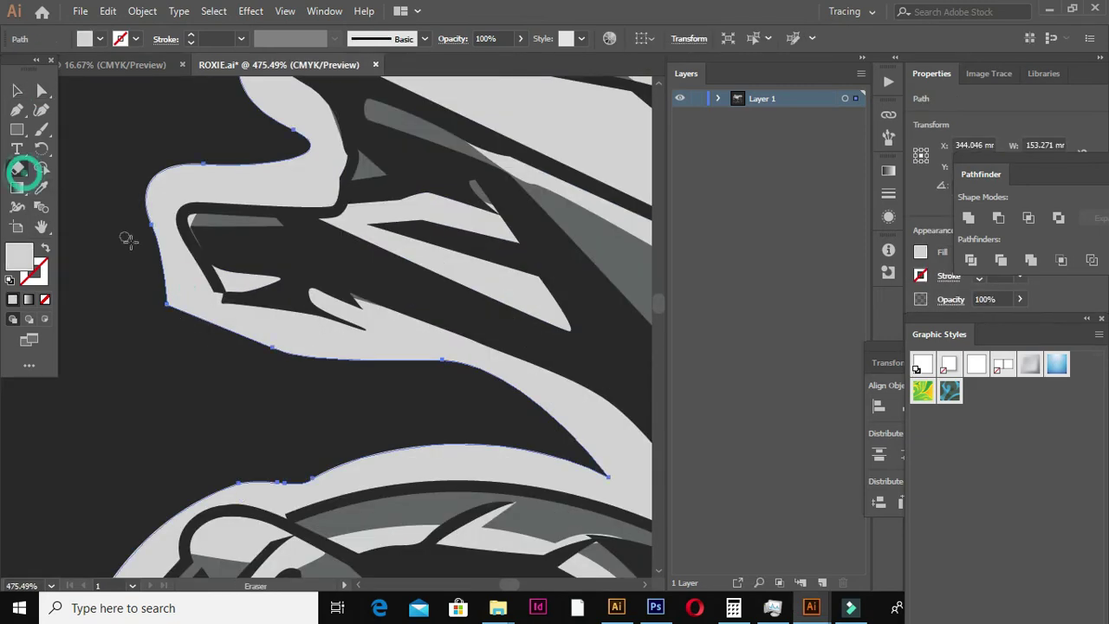
pyautogui.click(40, 90)
pyautogui.scroll(1, 161, 143)
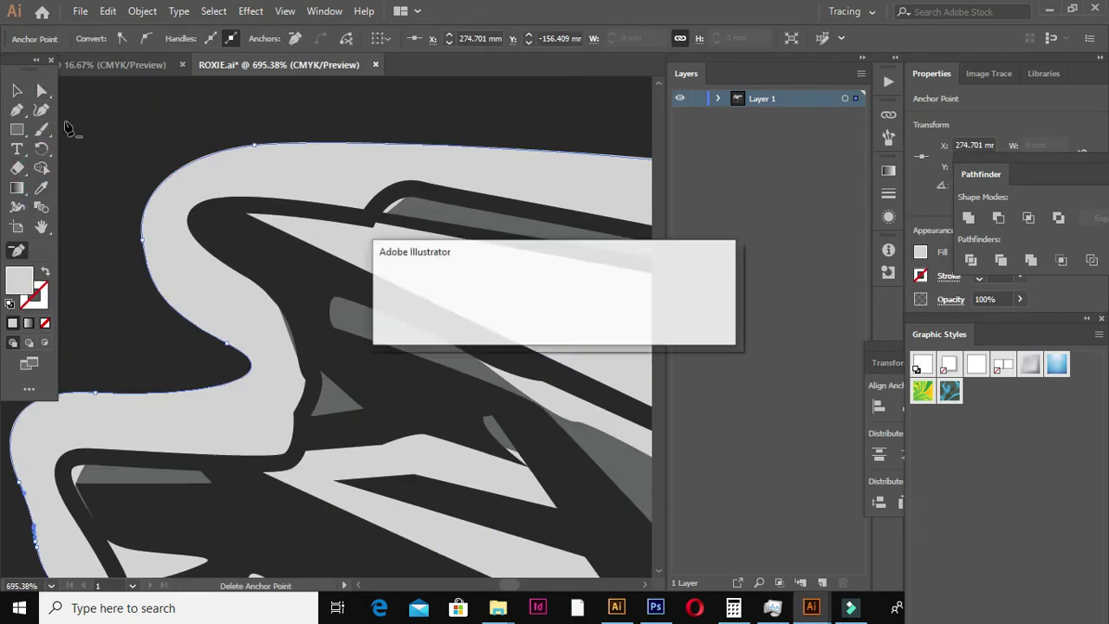
pyautogui.click(376, 227)
pyautogui.scroll(-5, 376, 227)
pyautogui.scroll(5, 297, 353)
pyautogui.click(297, 353)
# Draw a curved pen segment inside the o of Roxie.
pyautogui.scroll(-4, 162, 136)
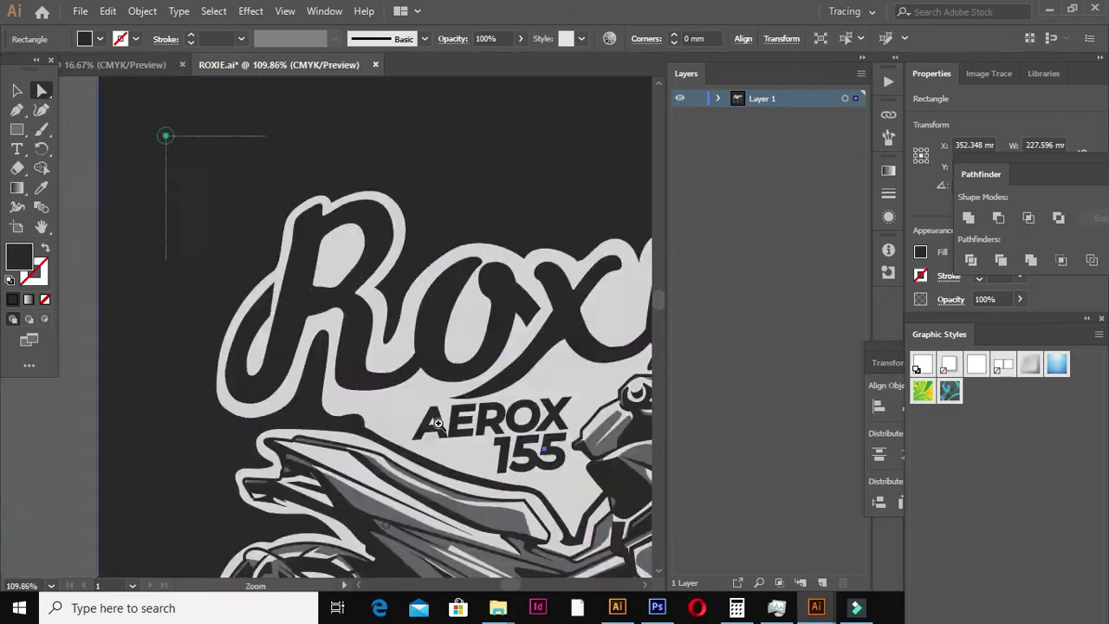
pyautogui.click(181, 436)
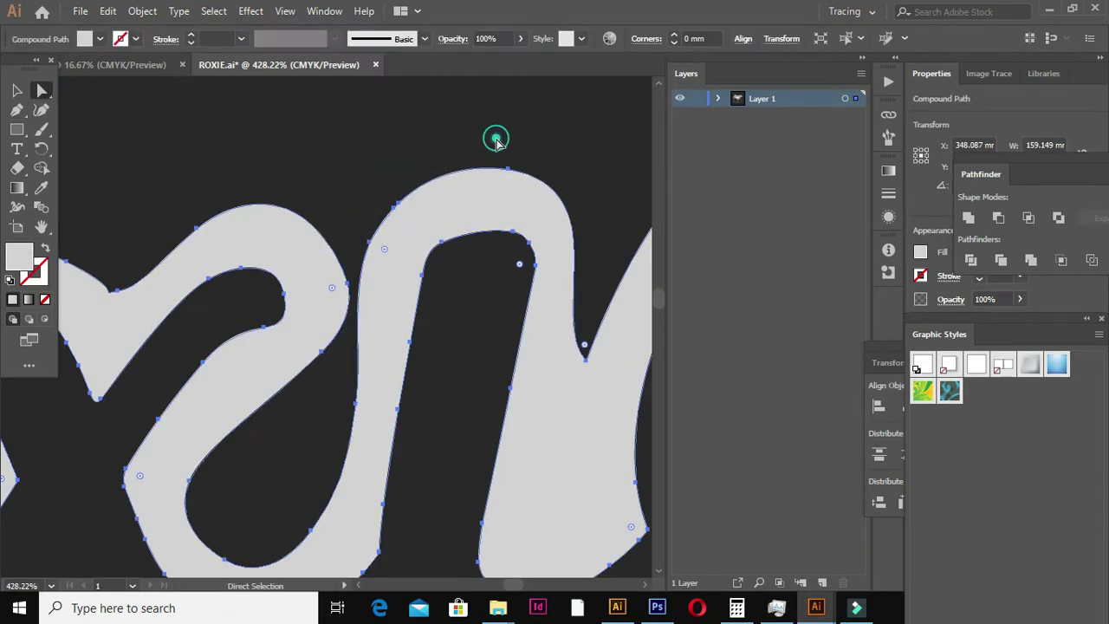
pyautogui.scroll(1, 210, 174)
pyautogui.scroll(4, 346, 329)
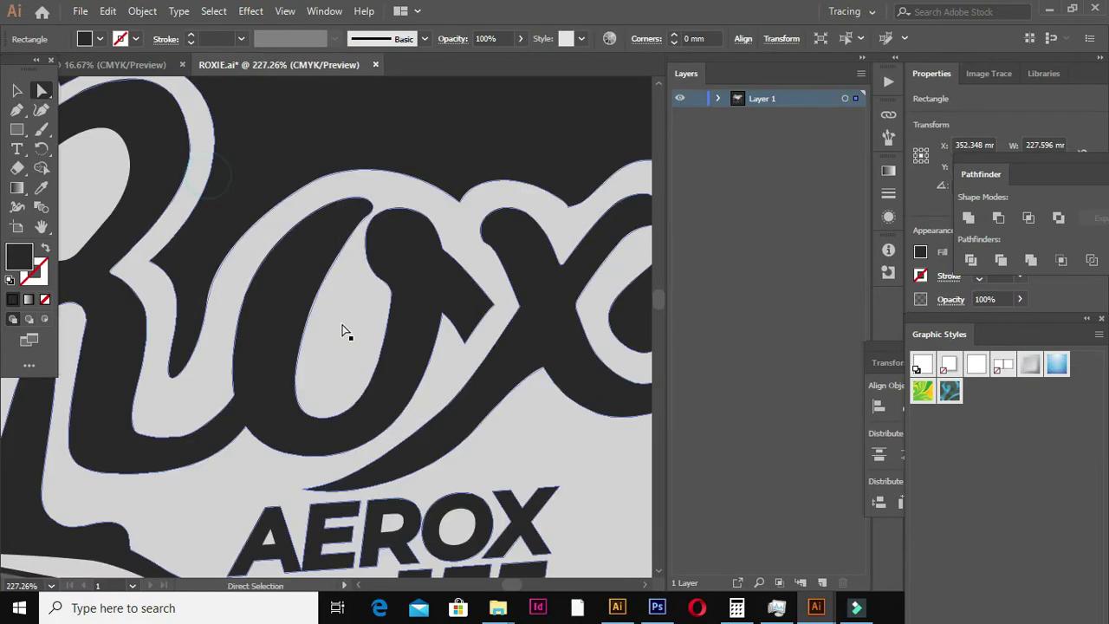
pyautogui.press('p')
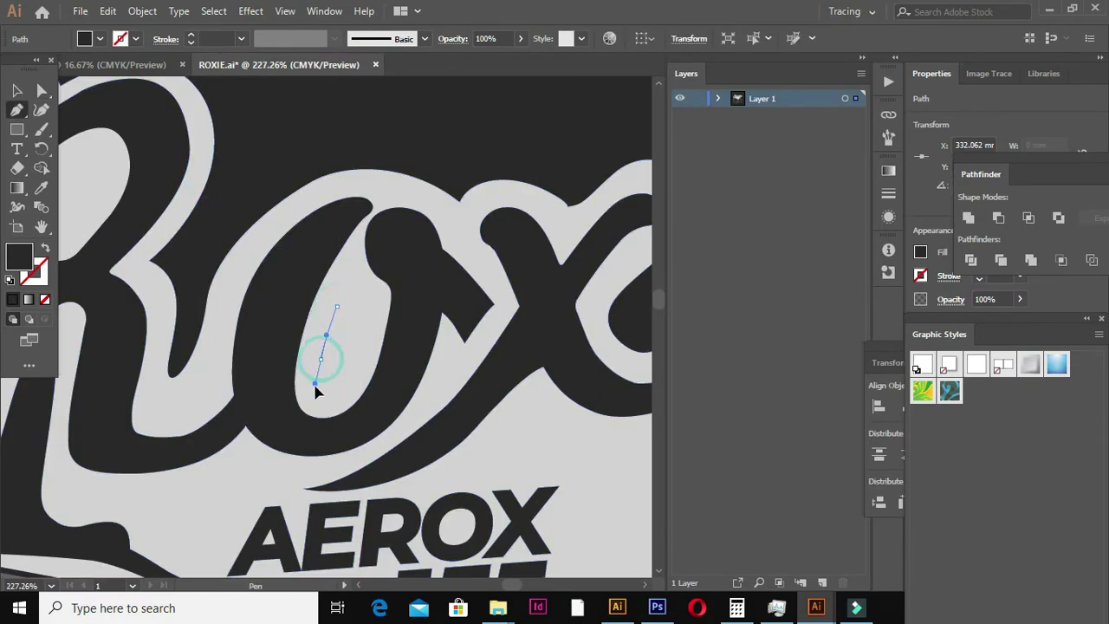
pyautogui.moveTo(316, 390); pyautogui.dragTo(344, 374)
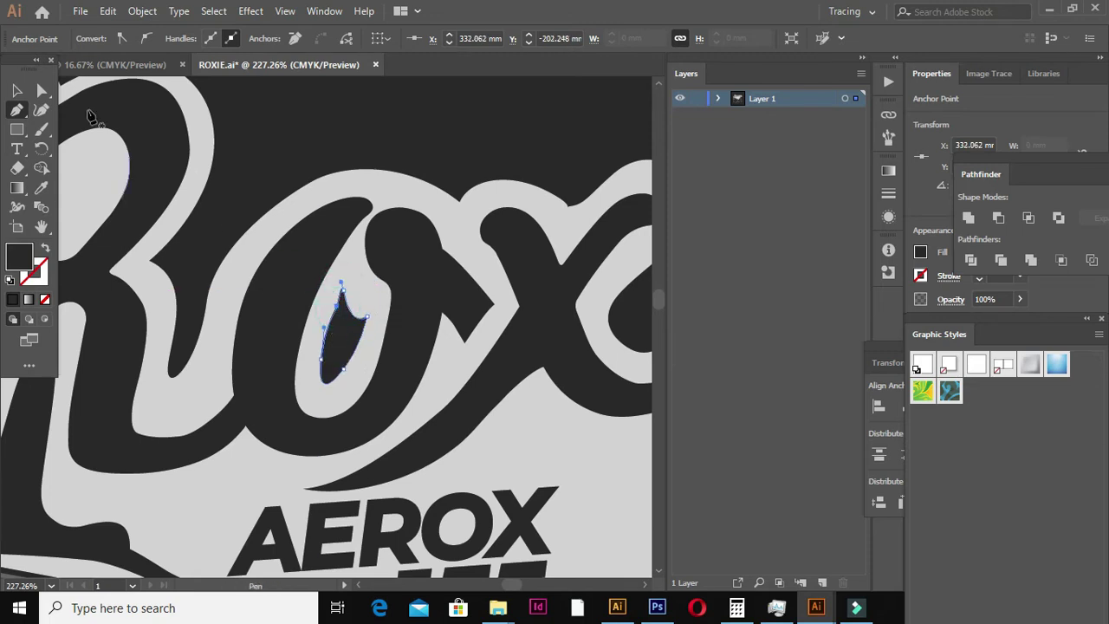
# Inspect the lettering anchors, then draw a curved patch inside the R's counter.
pyautogui.click(43, 92)
pyautogui.click(362, 282)
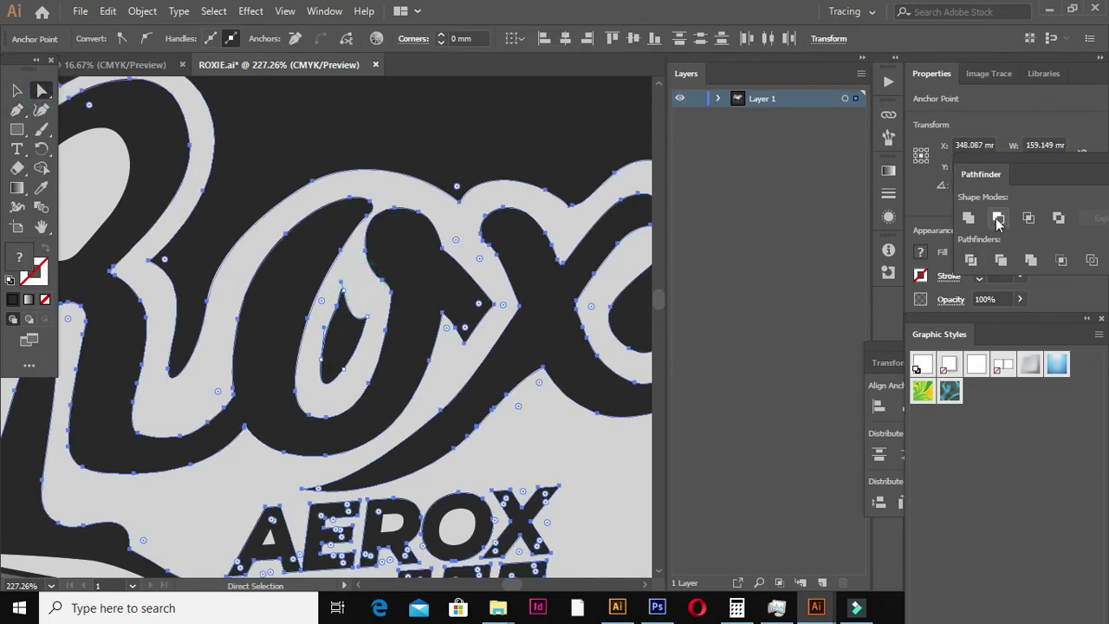
pyautogui.click(493, 124)
pyautogui.hotkey('ctrl', '0')
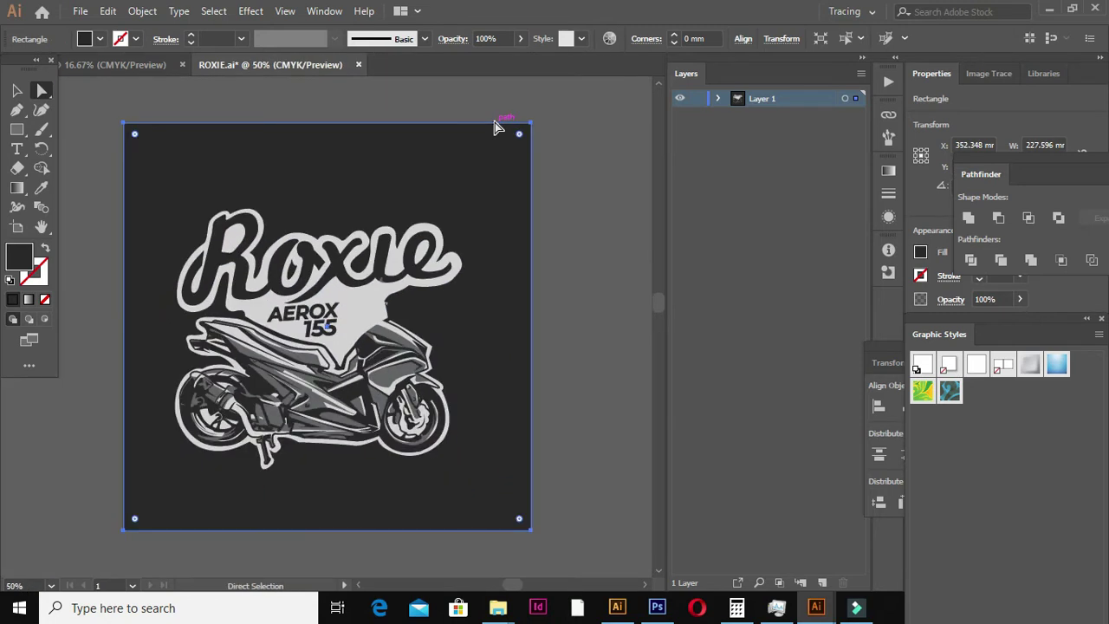
pyautogui.scroll(5, 260, 236)
pyautogui.press('p')
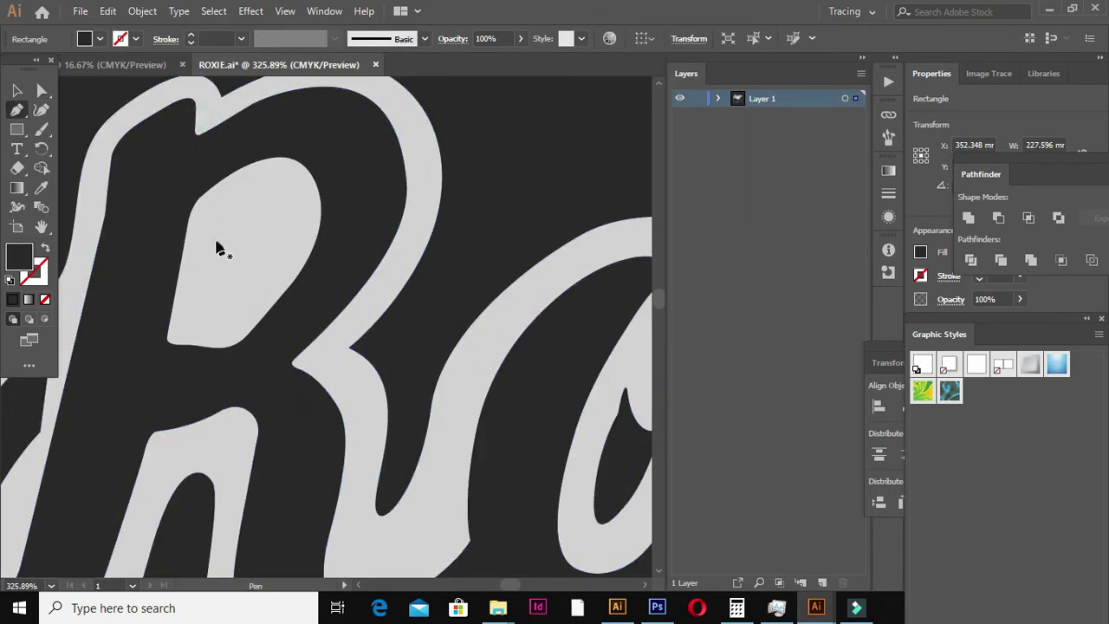
pyautogui.moveTo(281, 248); pyautogui.dragTo(276, 253)
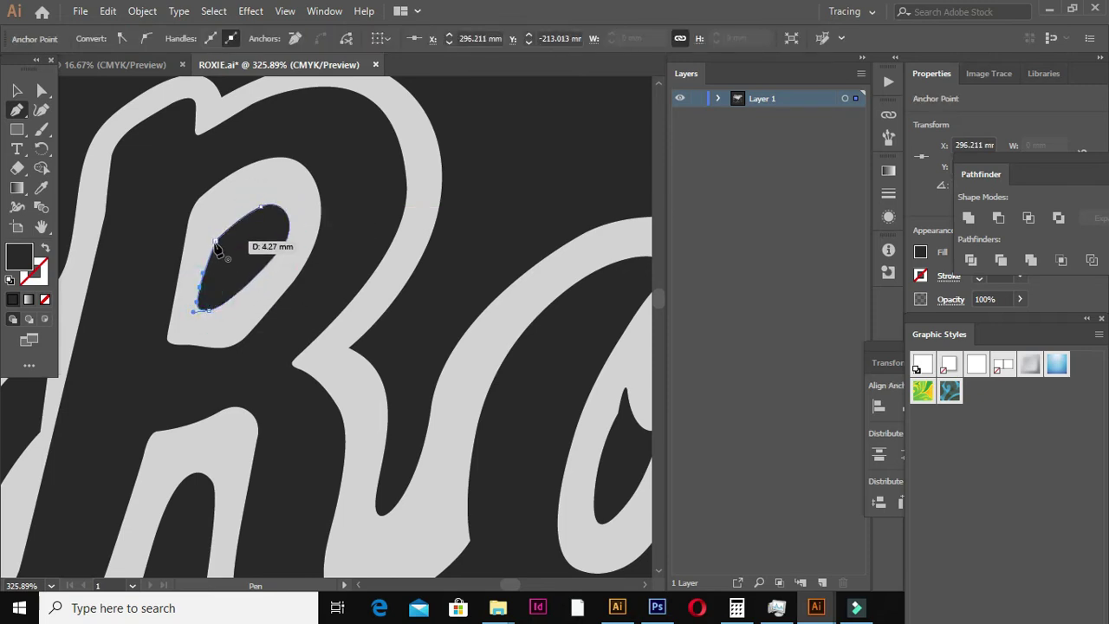
pyautogui.scroll(-5, 262, 244)
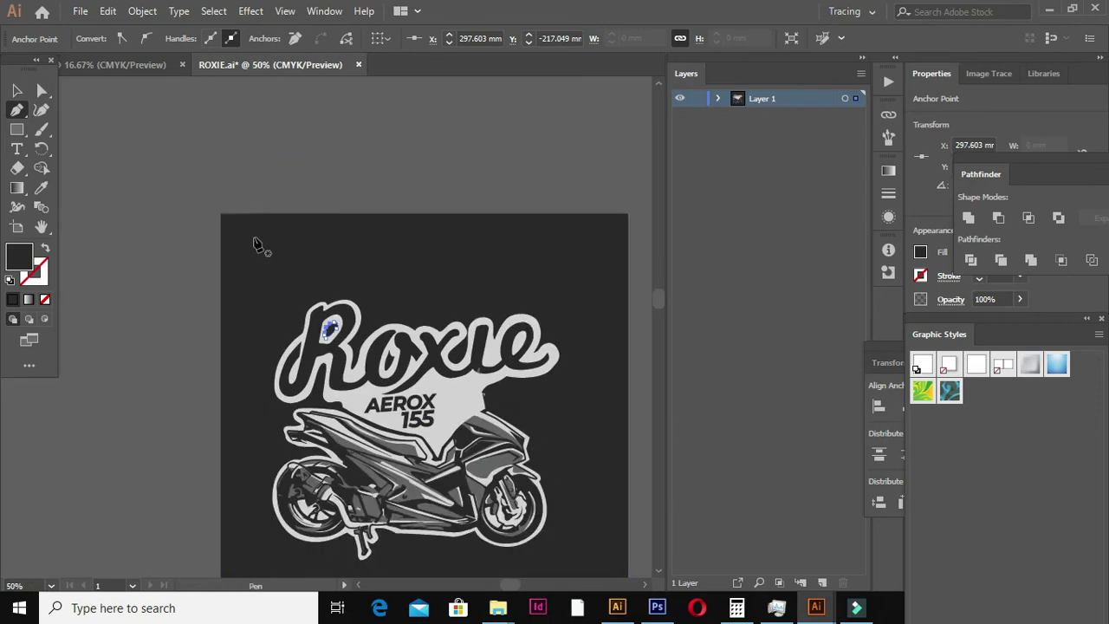
# Zoom in on 'xie' and pen-draw a curved patch beside the i.
pyautogui.keyDown('ctrl'); pyautogui.click(360, 175); pyautogui.keyUp('ctrl')
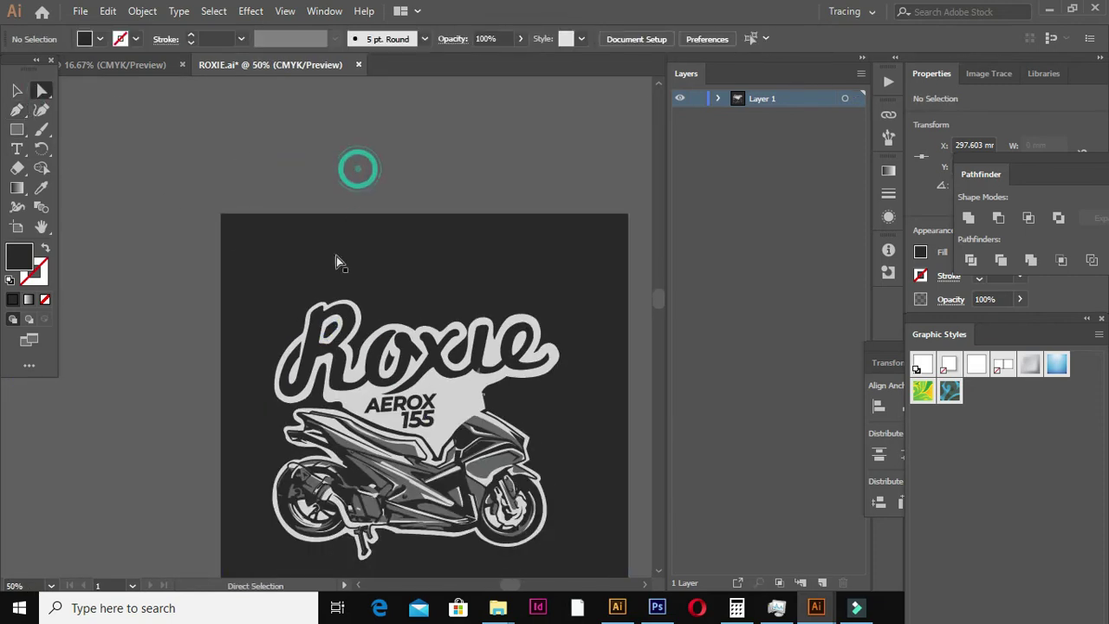
pyautogui.keyDown('ctrl'); pyautogui.click(367, 208); pyautogui.keyUp('ctrl')
pyautogui.moveTo(375, 189); pyautogui.dragTo(419, 318)
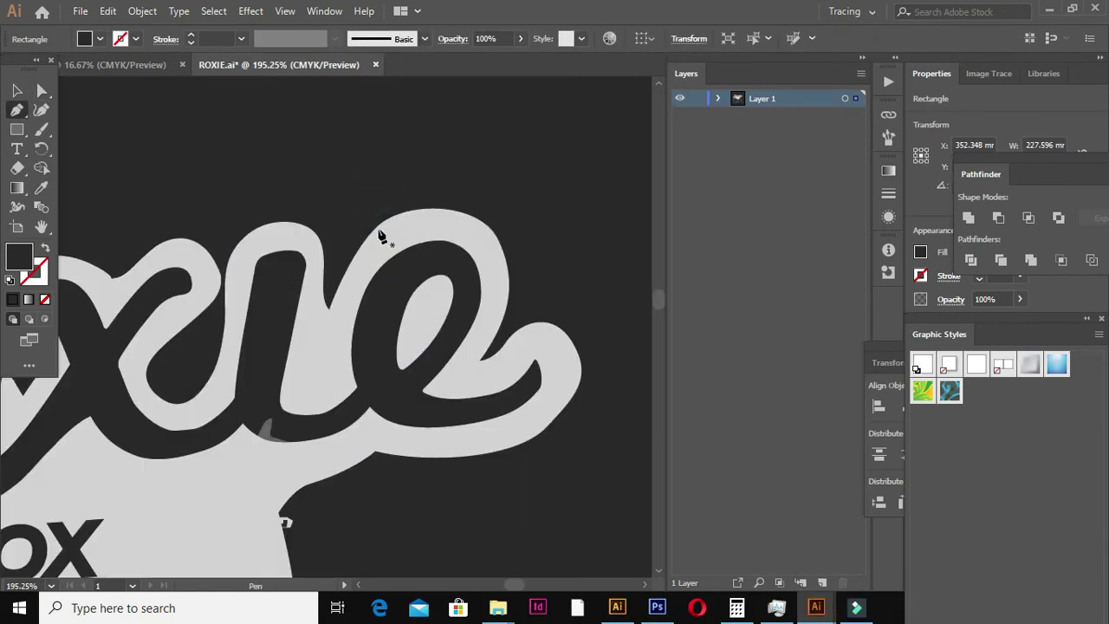
pyautogui.moveTo(327, 346); pyautogui.dragTo(323, 397)
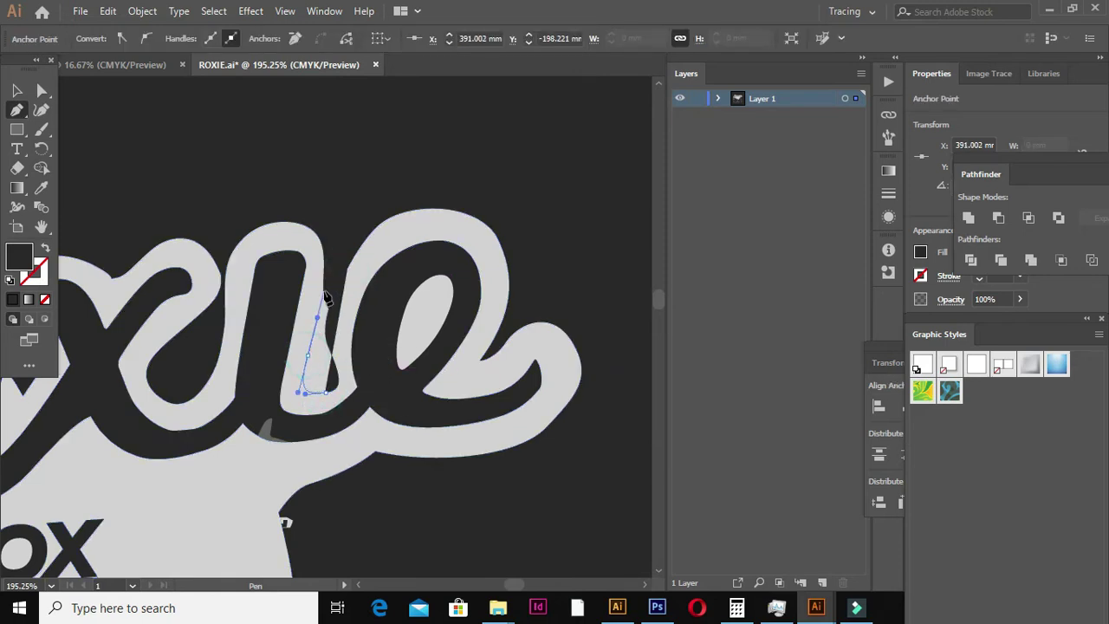
pyautogui.moveTo(328, 266); pyautogui.dragTo(325, 239)
pyautogui.moveTo(358, 190); pyautogui.dragTo(349, 271)
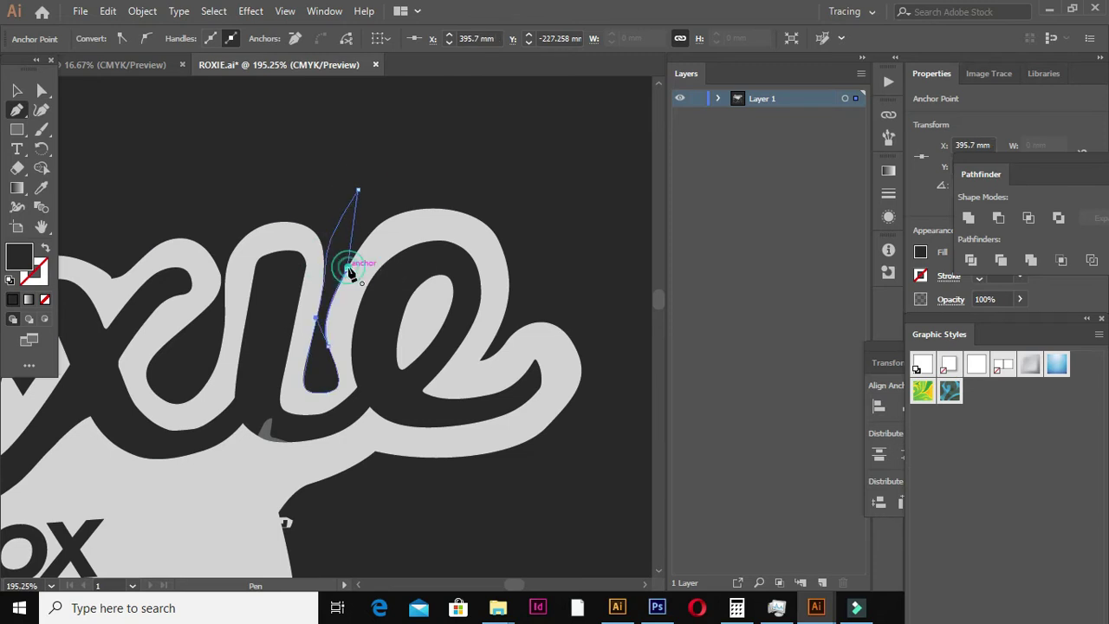
# Unite the patch with the lettering and nudge an edge anchor smooth.
pyautogui.click(389, 222)
pyautogui.click(999, 221)
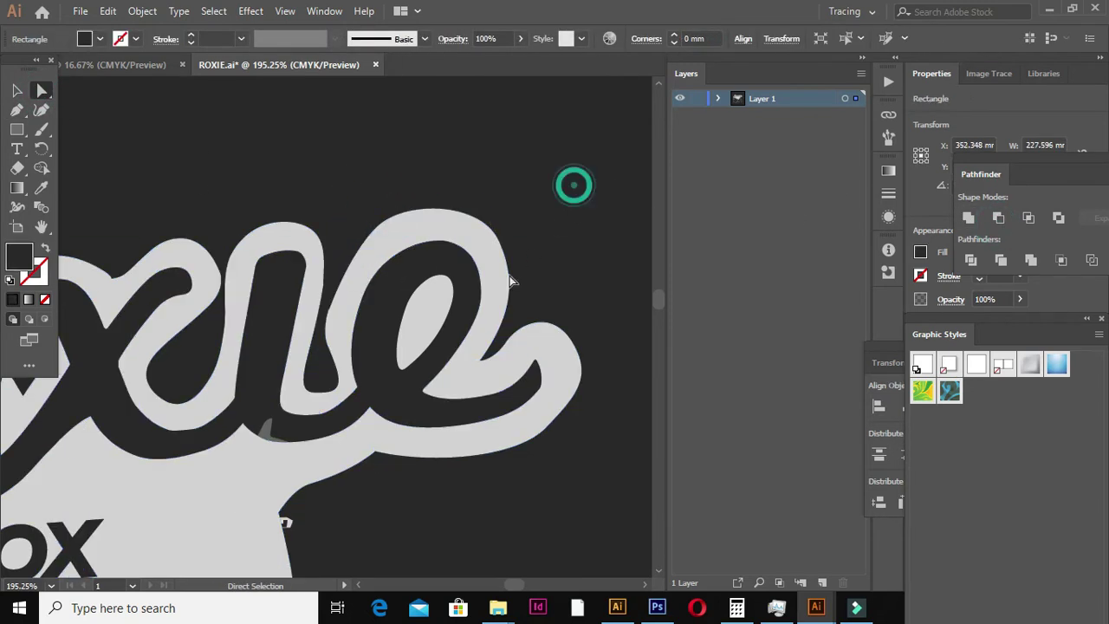
pyautogui.moveTo(476, 309); pyautogui.dragTo(136, 333)
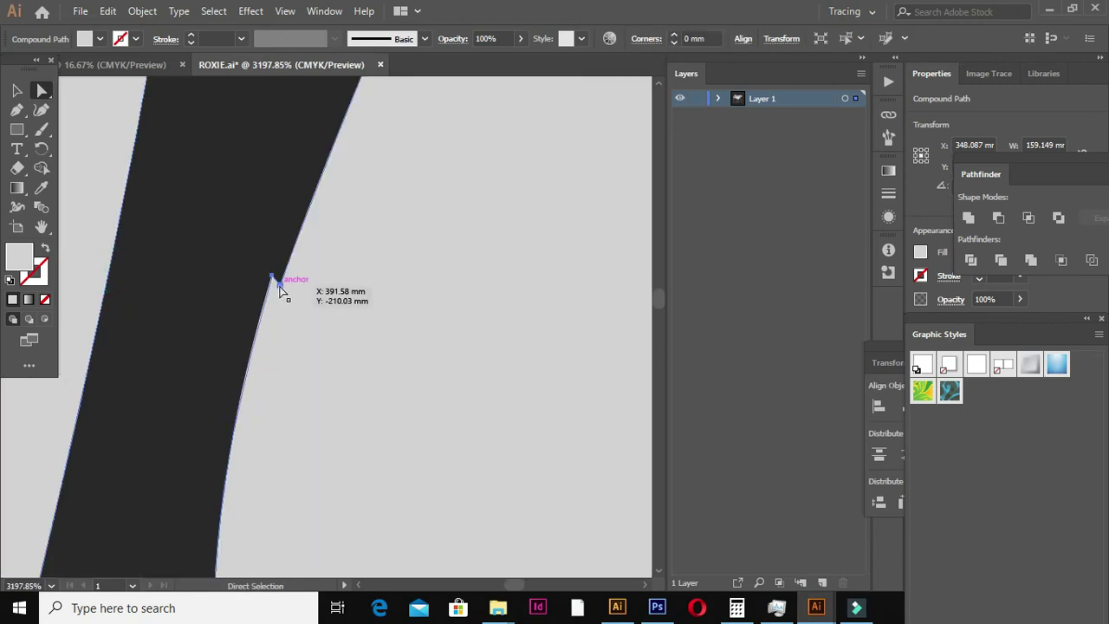
pyautogui.moveTo(282, 284); pyautogui.dragTo(281, 263)
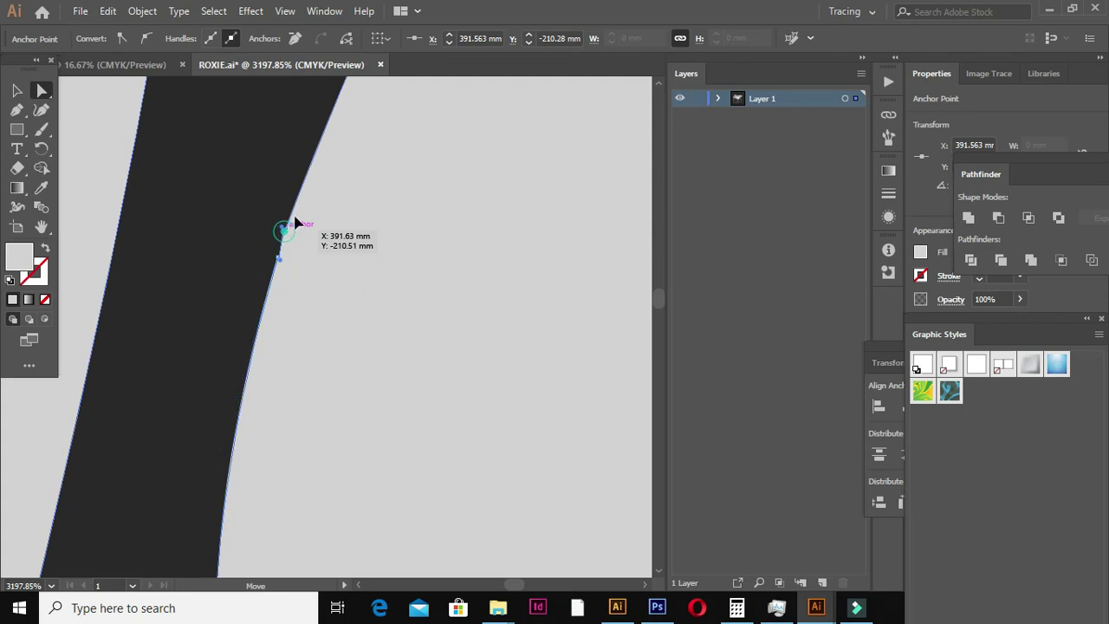
pyautogui.press('v')
pyautogui.hotkey('ctrl', '-')
pyautogui.hotkey('ctrl', '-')
pyautogui.hotkey('ctrl', '-')
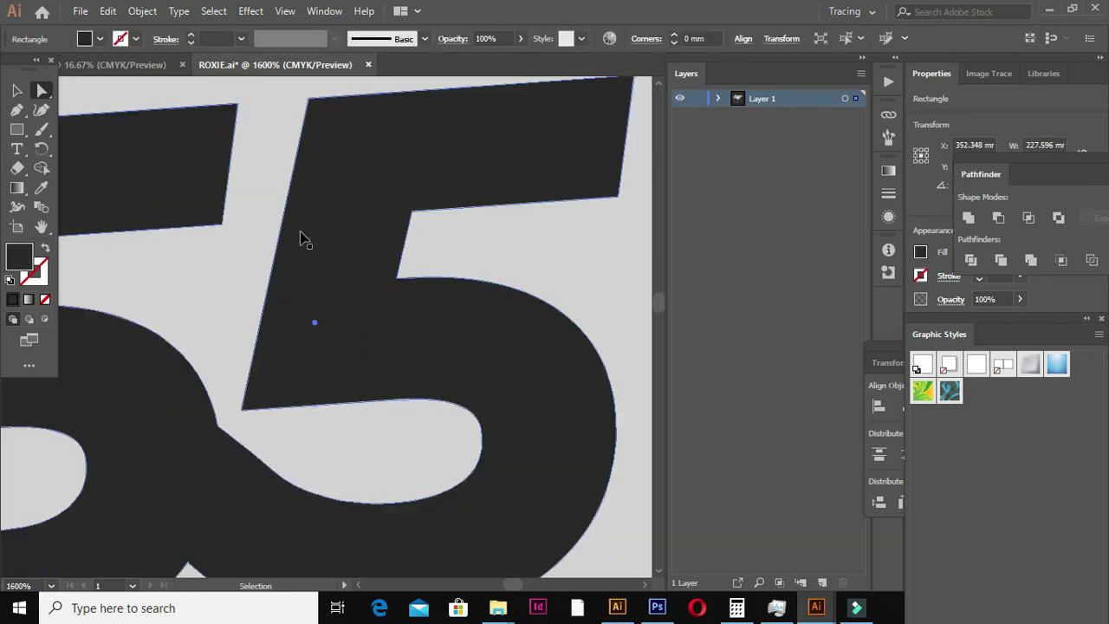
pyautogui.hotkey('ctrl', '-')
pyautogui.hotkey('ctrl', '-')
pyautogui.hotkey('ctrl', '-')
pyautogui.hotkey('ctrl', '-')
pyautogui.hotkey('ctrl', '-')
pyautogui.hotkey('ctrl', '-')
pyautogui.hotkey('ctrl', '-')
pyautogui.hotkey('ctrl', '-')
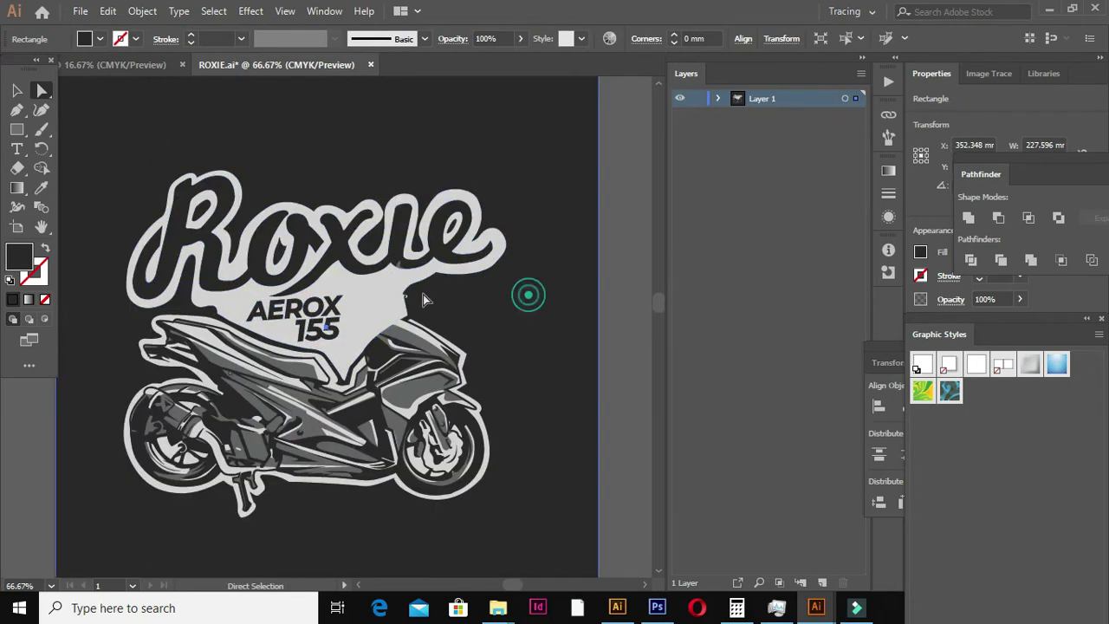
# Take the background, grey backdrop and Roxie lettering out and restore them in place.
pyautogui.click(495, 267)
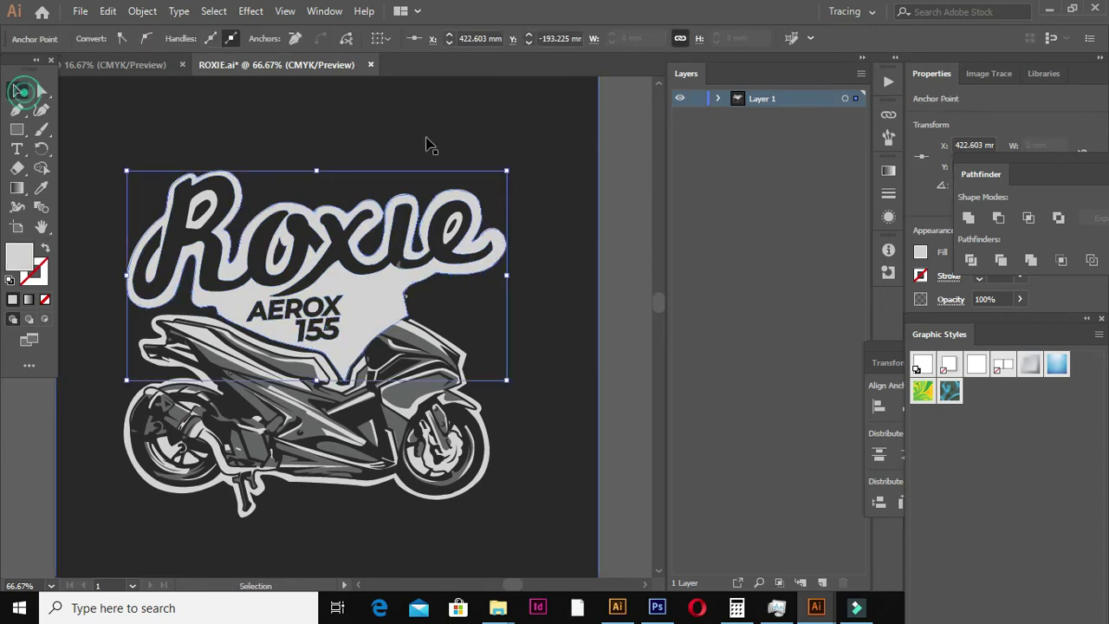
pyautogui.click(465, 198)
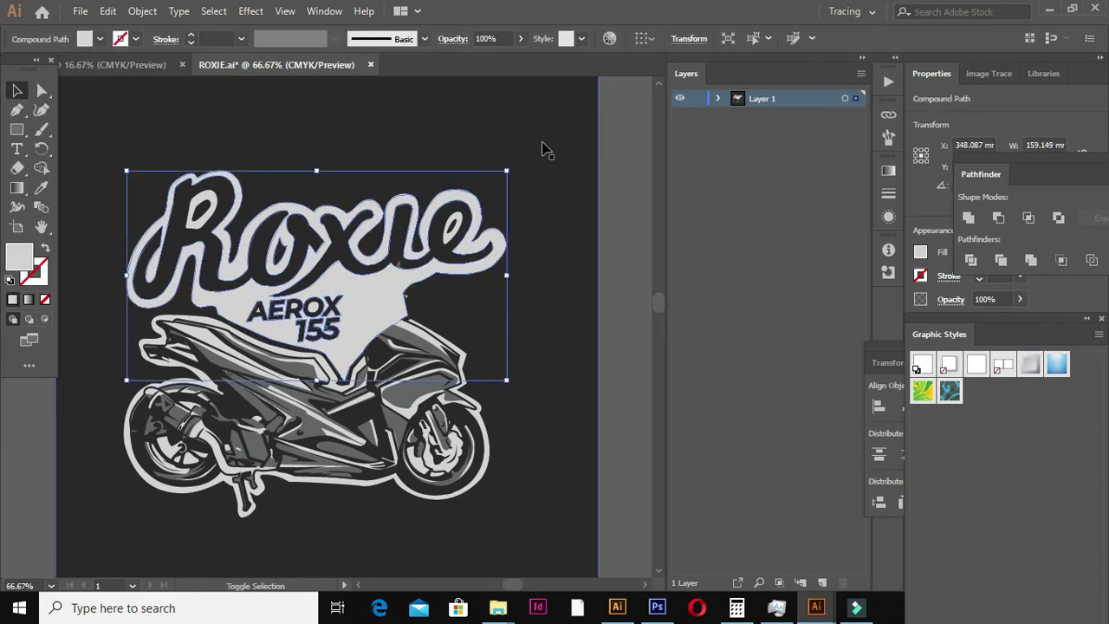
pyautogui.hotkey('ctrl', 'a')
pyautogui.press('Delete')
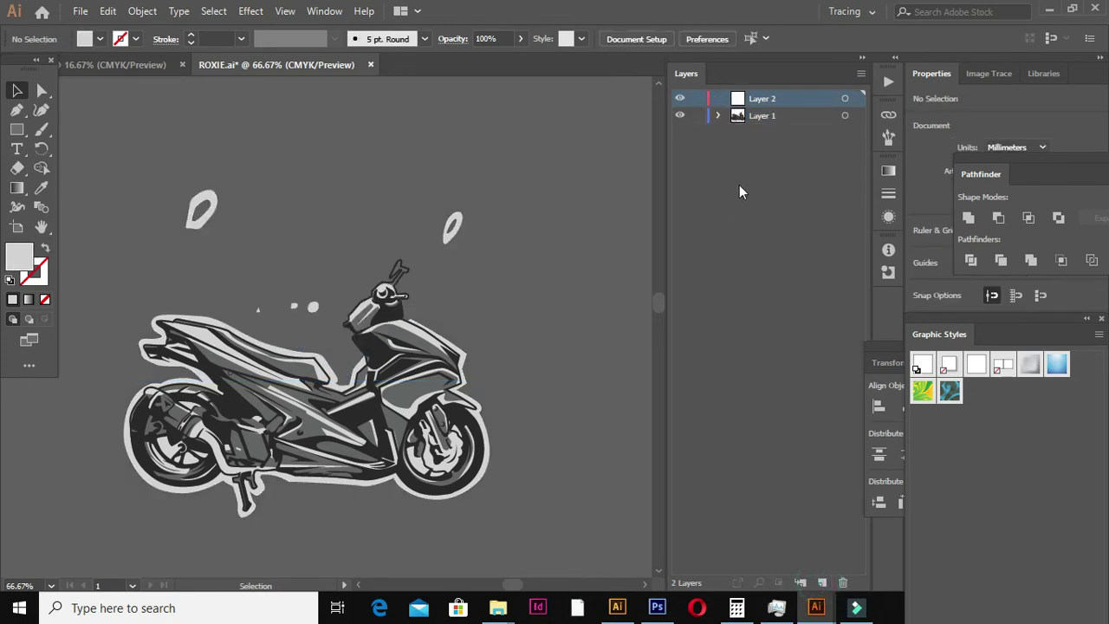
pyautogui.hotkey('ctrl', 'z')
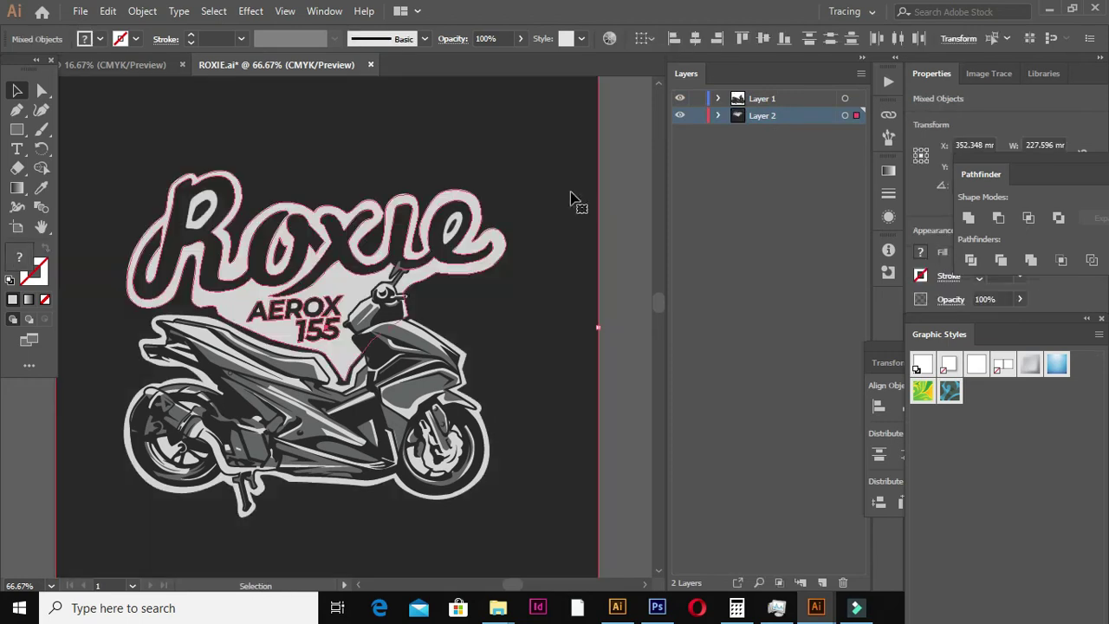
pyautogui.hotkey('ctrl', '-')
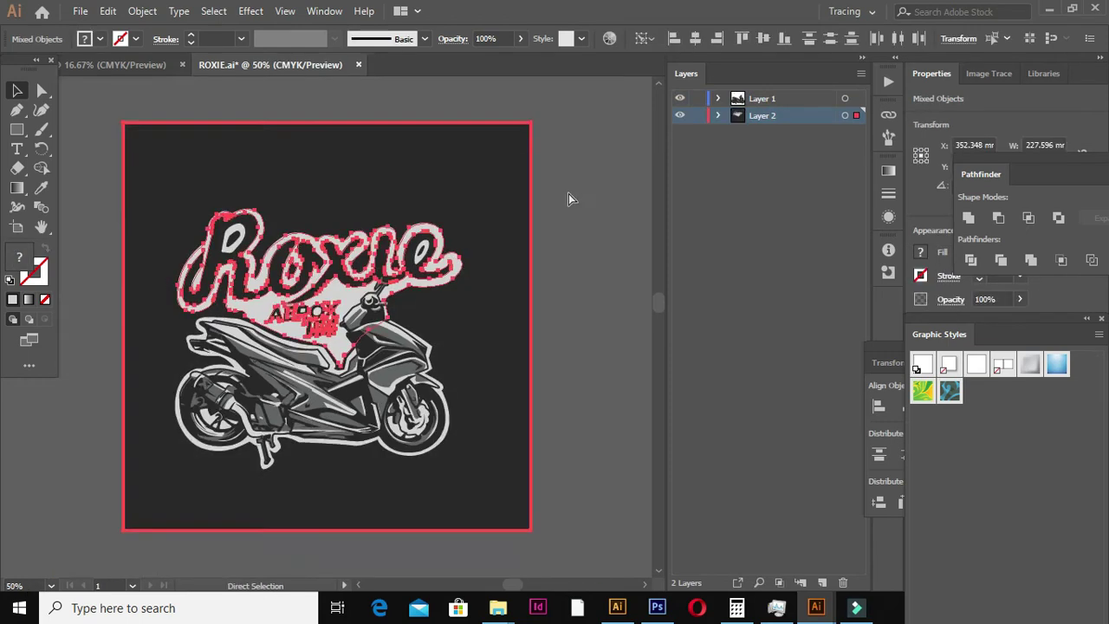
pyautogui.hotkey('ctrl', '-')
pyautogui.click(551, 309)
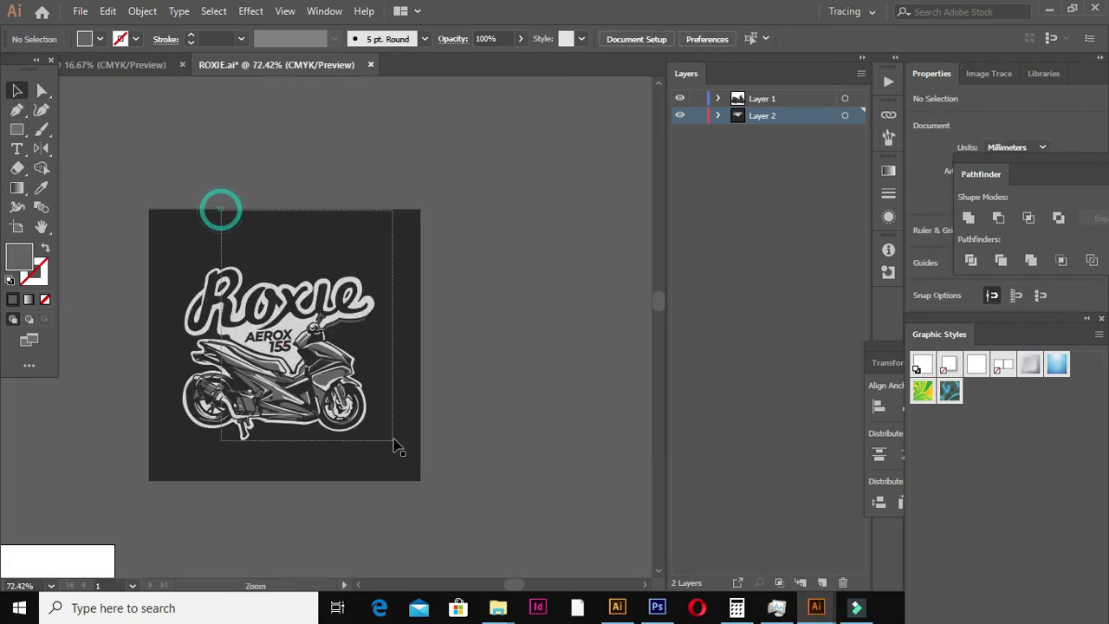
# Zoom in on 'ie' and start a pen patch up the loop's gap.
pyautogui.moveTo(221, 211); pyautogui.dragTo(396, 445)
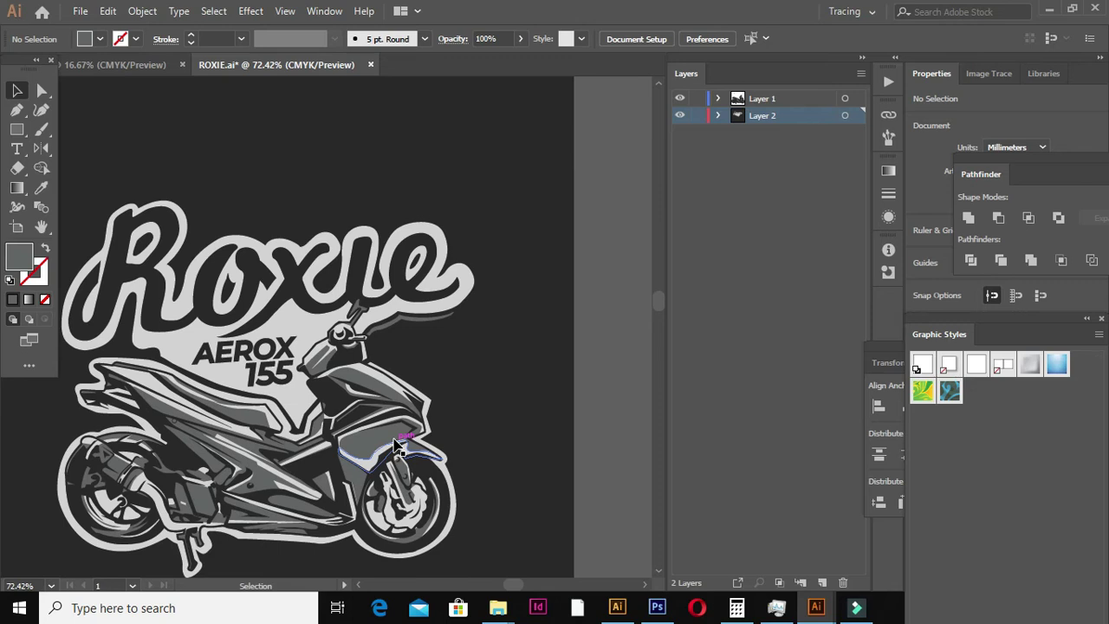
pyautogui.press('p')
pyautogui.moveTo(347, 230); pyautogui.dragTo(433, 294)
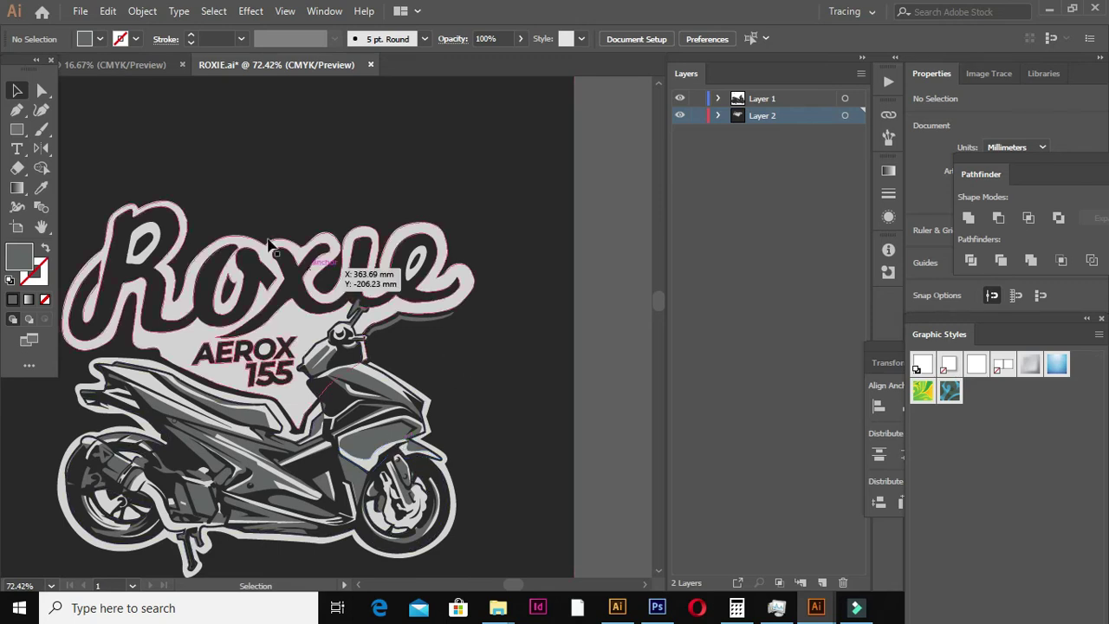
pyautogui.click(241, 397)
pyautogui.moveTo(265, 348); pyautogui.dragTo(262, 320)
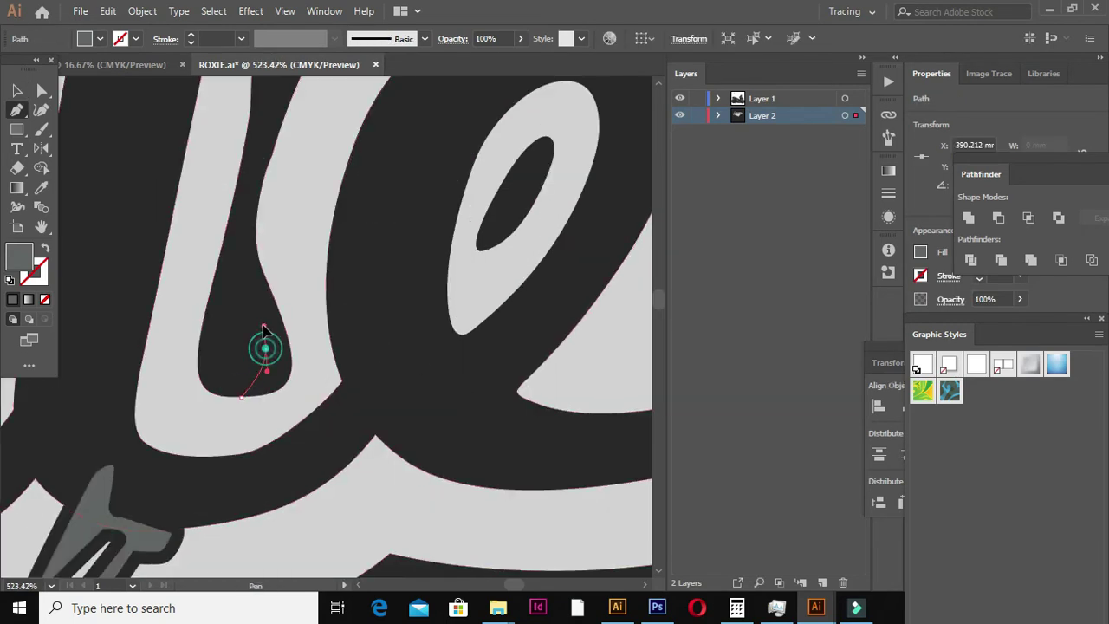
pyautogui.moveTo(265, 248); pyautogui.dragTo(257, 236)
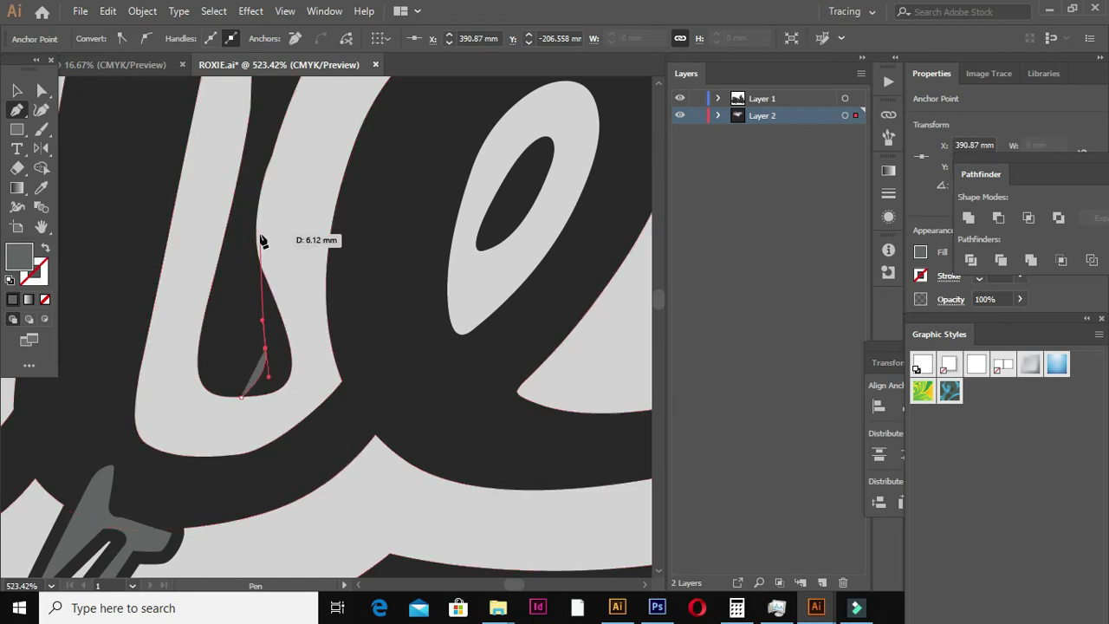
# Close the patch down the loop's right side and fill it with the light grey backdrop colour.
pyautogui.click(292, 319)
pyautogui.click(302, 357)
pyautogui.click(296, 388)
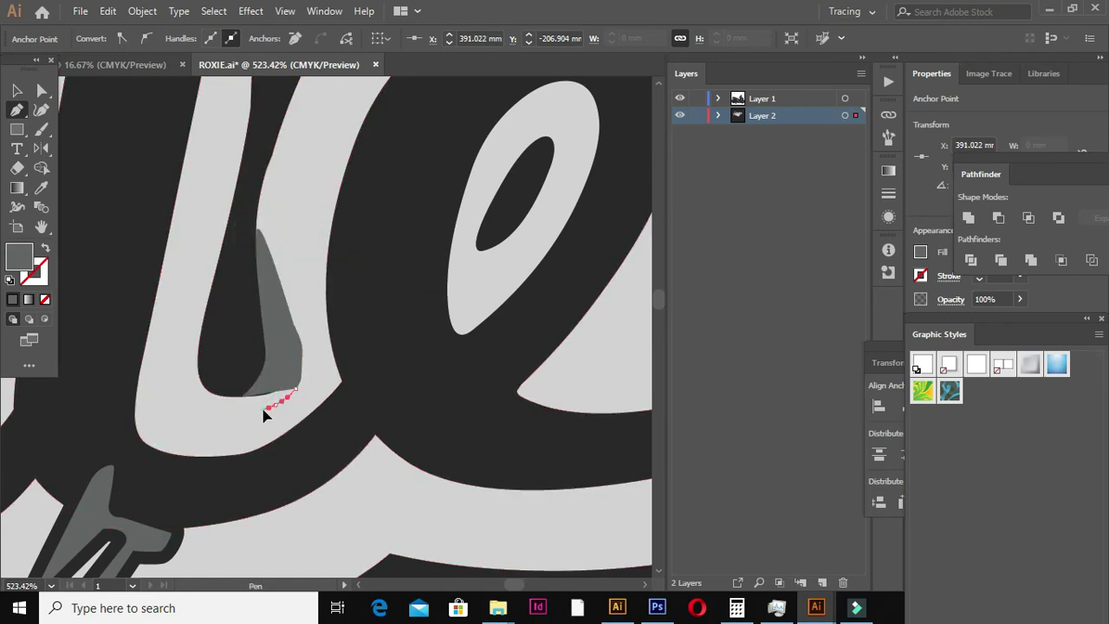
pyautogui.click(242, 399)
pyautogui.press('i')
pyautogui.click(304, 198)
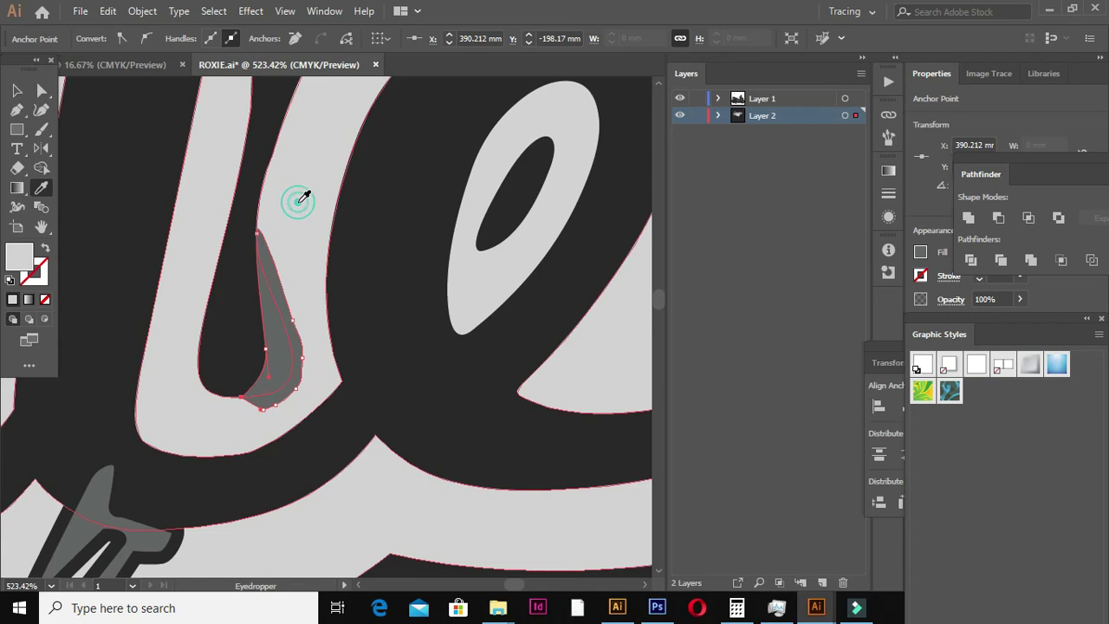
pyautogui.scroll(-7, 294, 187)
pyautogui.press('v')
pyautogui.click(308, 174)
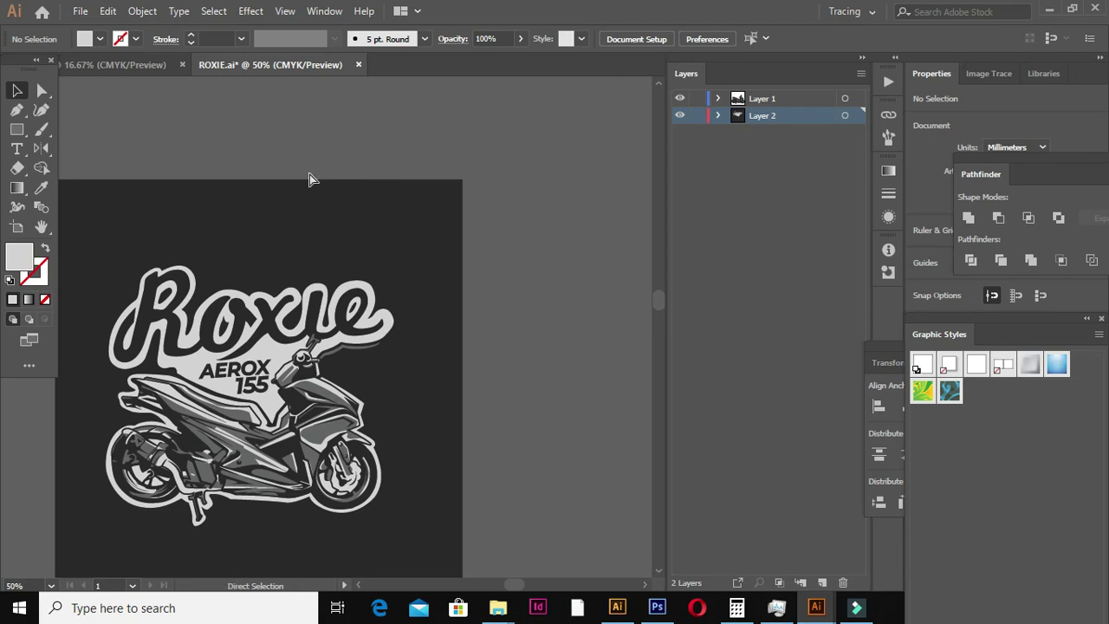
pyautogui.hotkey('ctrl', '-')
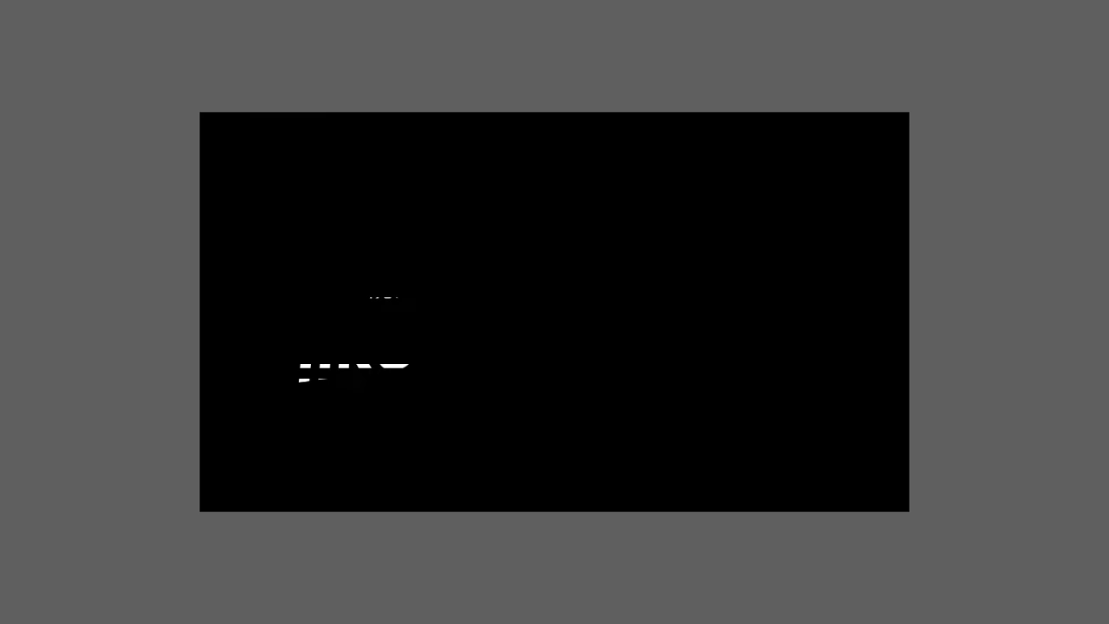